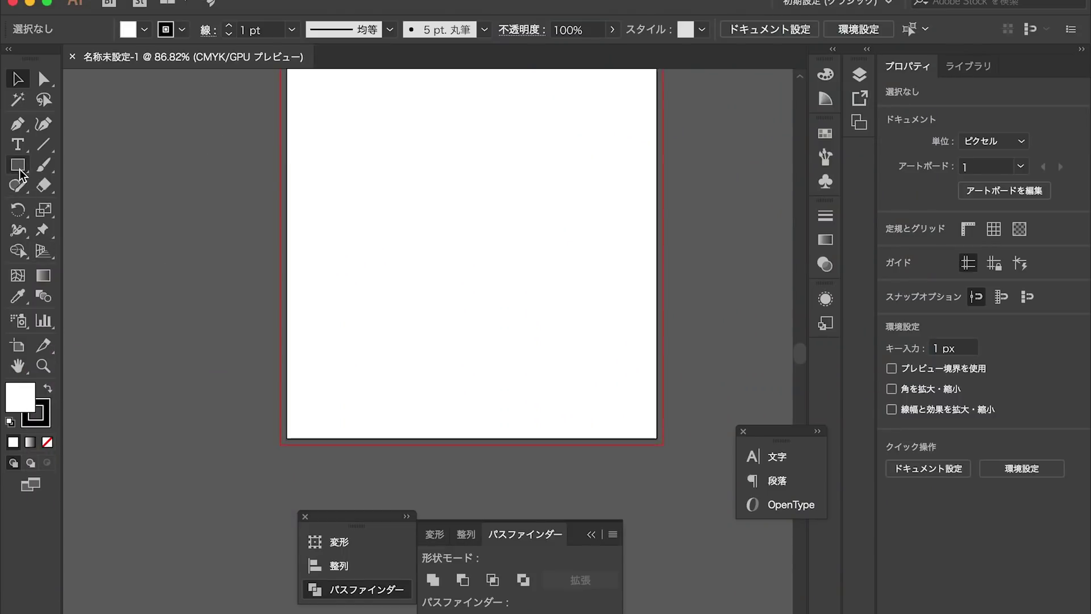
Create a 500 × 500 px circle with the Ellipse tool.
{"action": "left_click", "coordinate": [19, 167]}
{"action": "mouse_move", "coordinate": [19, 167]}
{"action": "left_mouse_down"}
{"action": "mouse_move", "coordinate": [64, 187]}
{"action": "mouse_move", "coordinate": [64, 205]}
{"action": "left_mouse_up"}
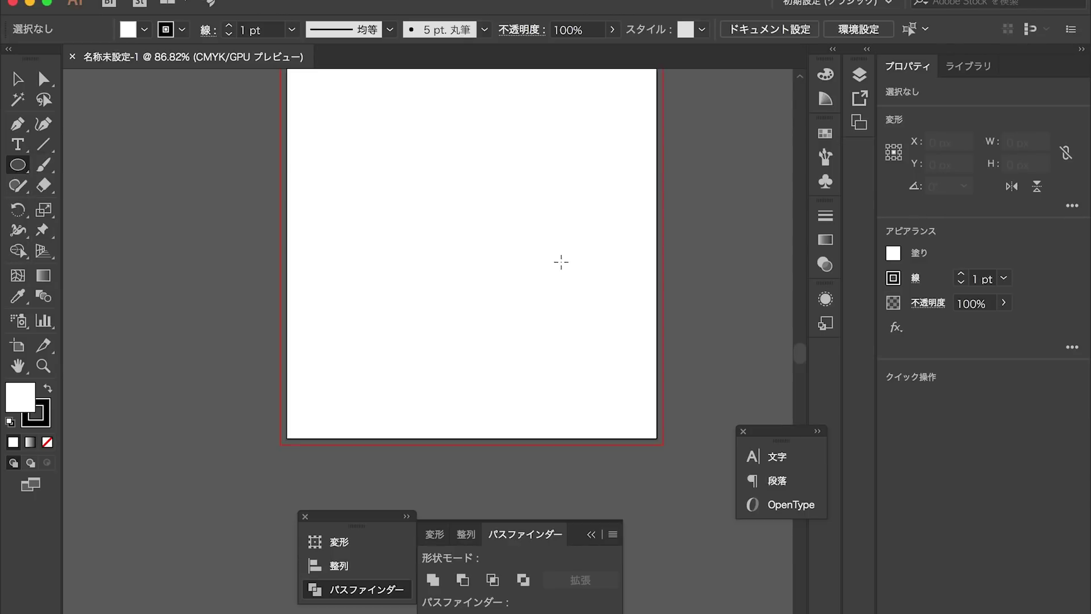
{"action": "left_click", "coordinate": [538, 335]}
{"action": "key", "text": "Tab"}
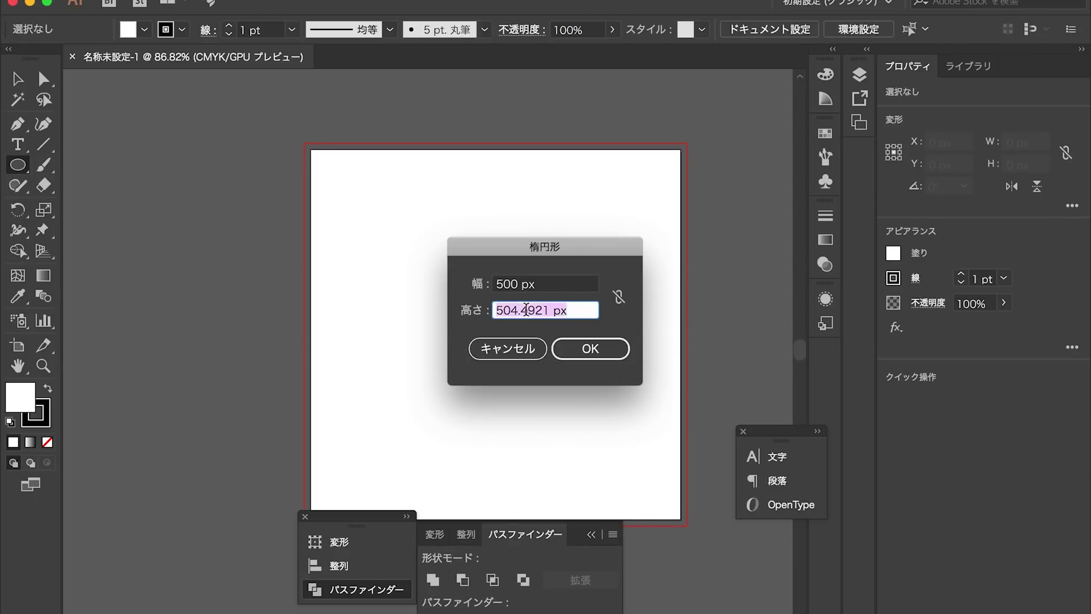
{"action": "type", "text": "500"}
{"action": "key", "text": "Return"}
{"action": "key", "text": "v"}
Move the circle to the centre of the artboard.
{"action": "left_click_drag", "start_coordinate": [628, 394], "coordinate": [426, 213]}
{"action": "left_click_drag", "start_coordinate": [578, 322], "coordinate": [571, 309]}
{"action": "left_click_drag", "start_coordinate": [568, 252], "coordinate": [568, 250]}
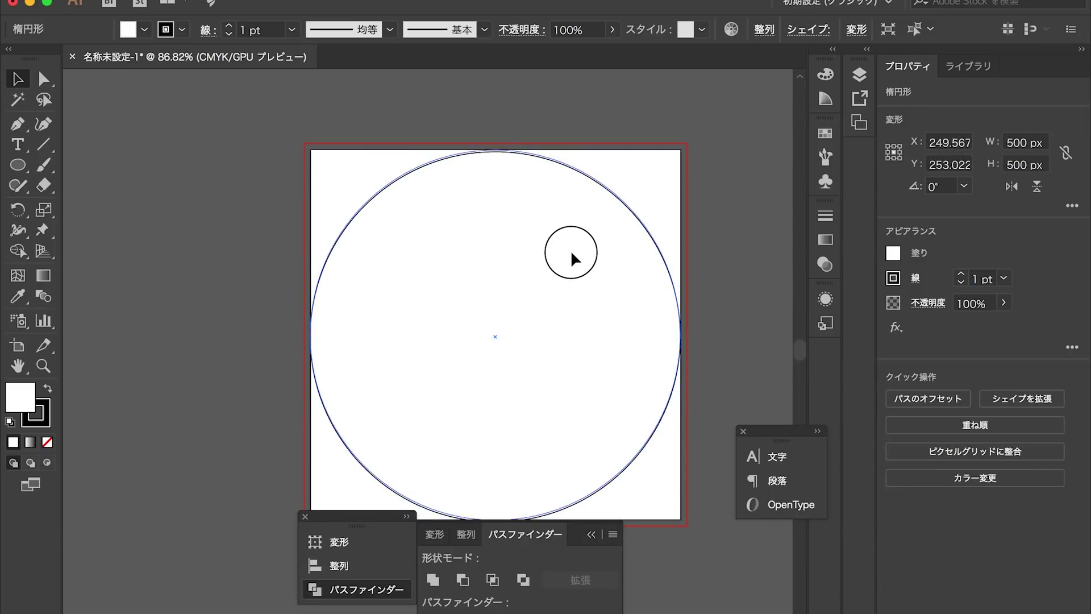
{"action": "left_click", "coordinate": [411, 122]}
Place the Action Planet logo and shrink it to about 350 px wide.
{"action": "key", "text": "super+shift+p"}
{"action": "key", "text": "Return"}
{"action": "left_click", "coordinate": [439, 441]}
{"action": "scroll", "coordinate": [647, 449], "scroll_direction": "down", "scroll_amount": 5}
{"action": "left_click_drag", "start_coordinate": [690, 373], "coordinate": [601, 370]}
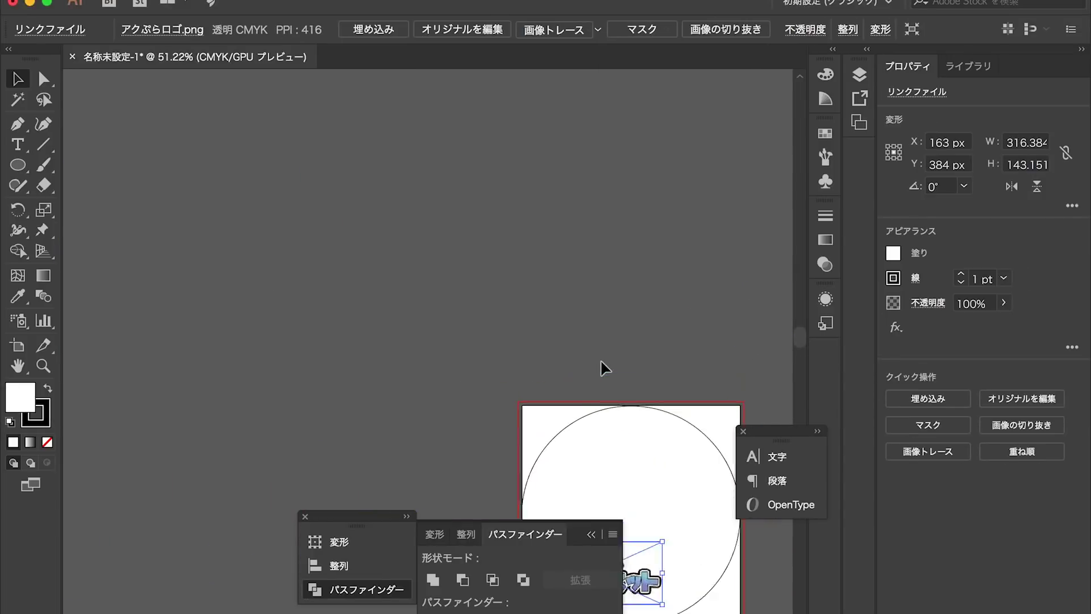
{"action": "scroll", "coordinate": [601, 370], "scroll_direction": "up", "scroll_amount": 5}
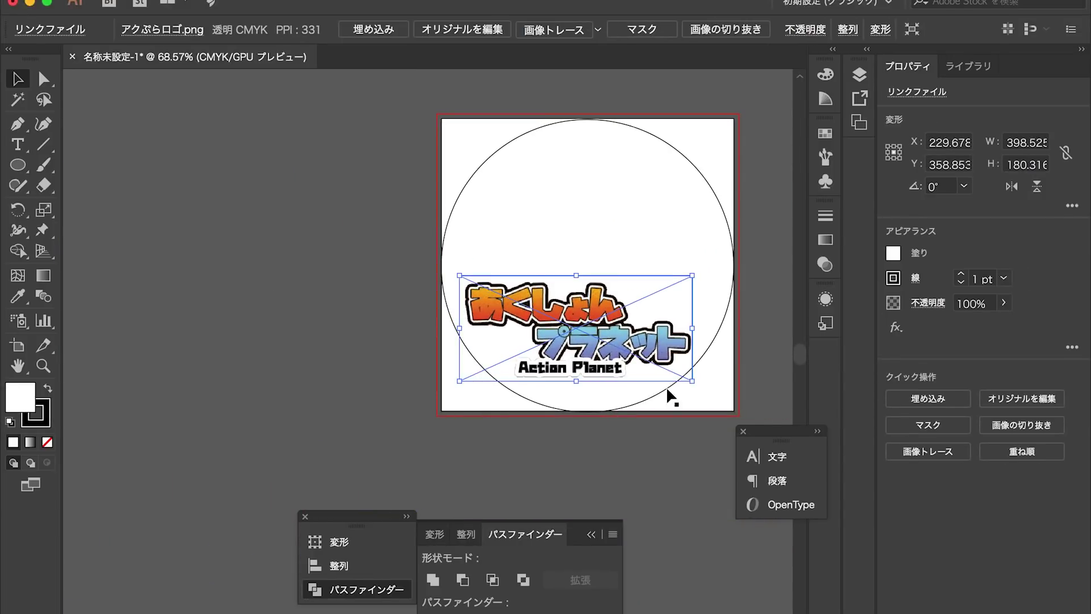
{"action": "left_click", "coordinate": [701, 383]}
Bring in the pink, blue and green monster images and arrange them inside the circle.
{"action": "key", "text": "super+Tab"}
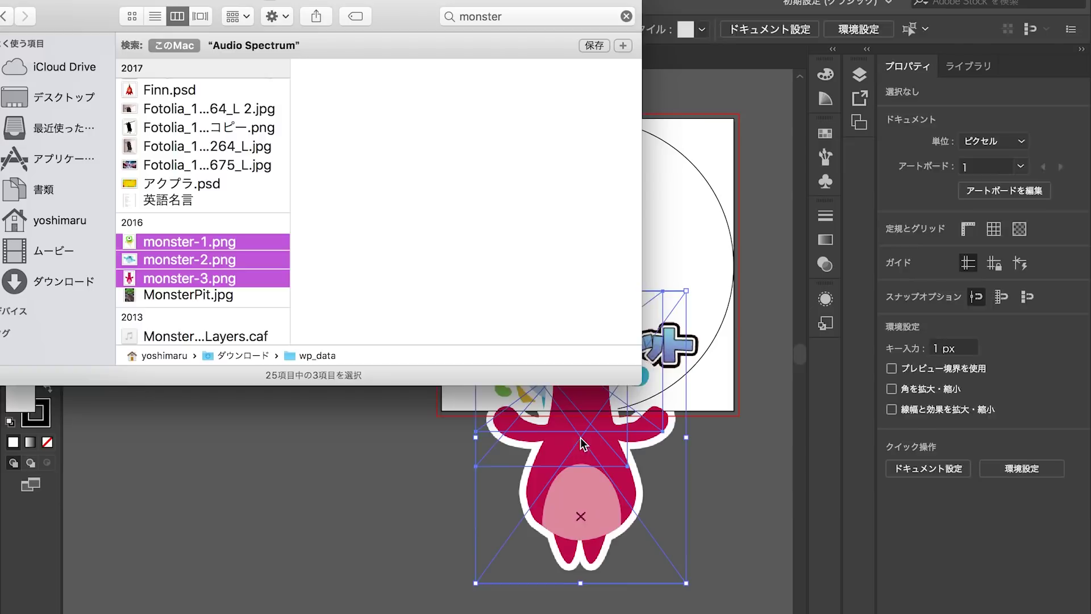
{"action": "left_click_drag", "start_coordinate": [173, 260], "coordinate": [580, 441]}
{"action": "left_click_drag", "start_coordinate": [497, 107], "coordinate": [711, 399]}
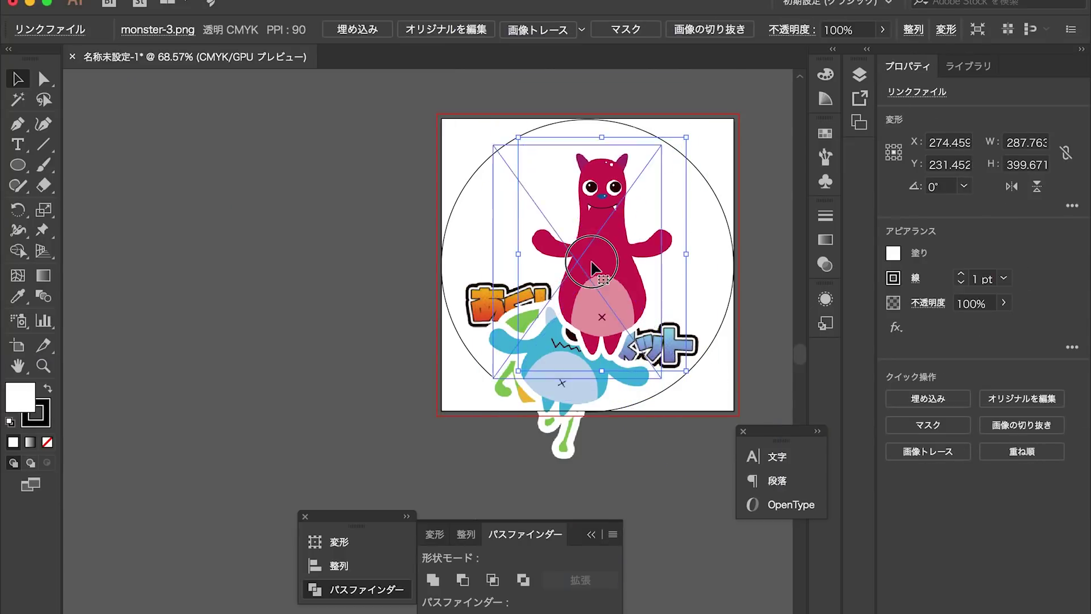
{"action": "mouse_move", "coordinate": [561, 347]}
{"action": "left_mouse_down"}
{"action": "mouse_move", "coordinate": [737, 216]}
{"action": "mouse_move", "coordinate": [685, 267]}
{"action": "left_mouse_up"}
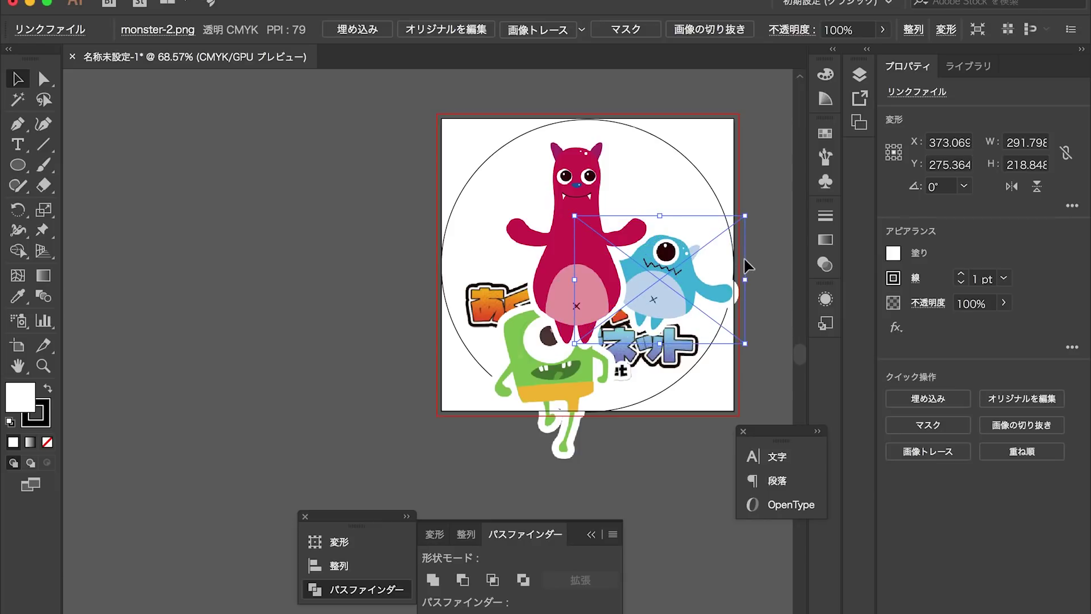
{"action": "left_click_drag", "start_coordinate": [566, 398], "coordinate": [544, 295]}
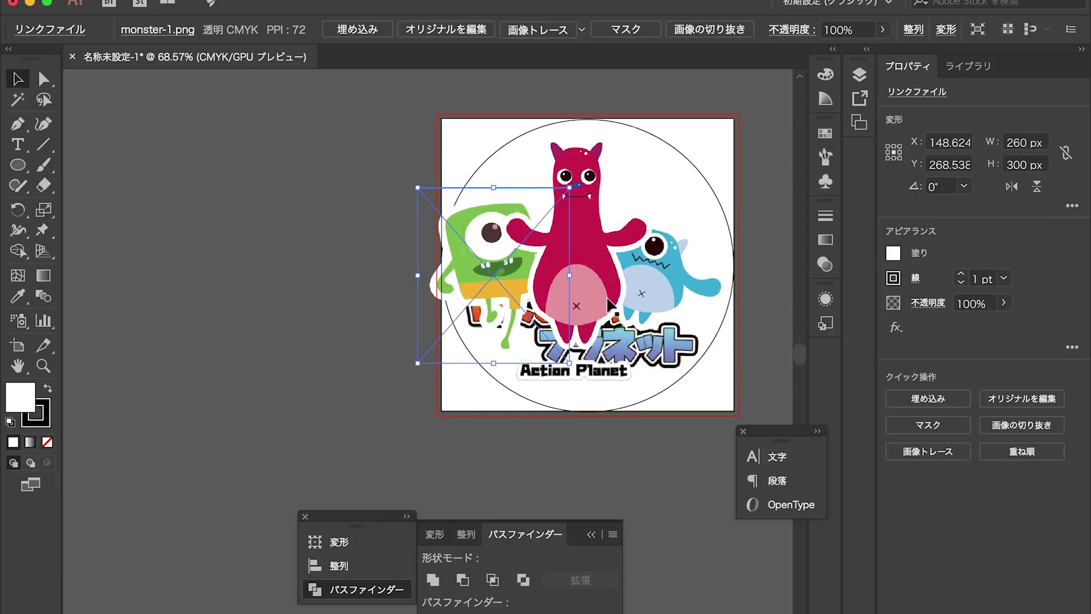
{"action": "left_click_drag", "start_coordinate": [543, 295], "coordinate": [520, 266]}
{"action": "left_click_drag", "start_coordinate": [609, 305], "coordinate": [615, 305]}
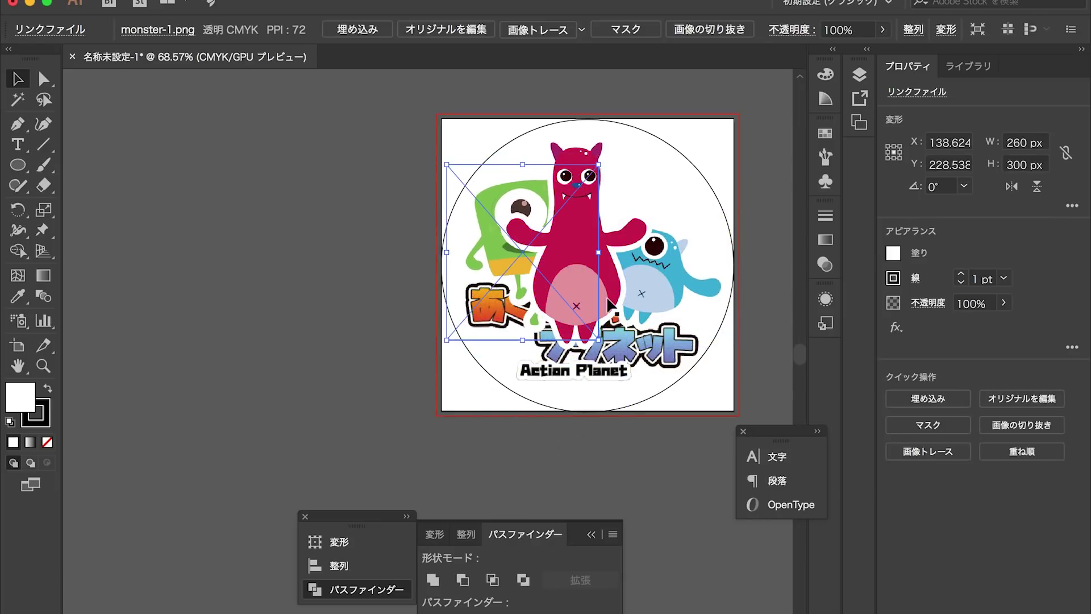
{"action": "left_click_drag", "start_coordinate": [657, 149], "coordinate": [644, 156]}
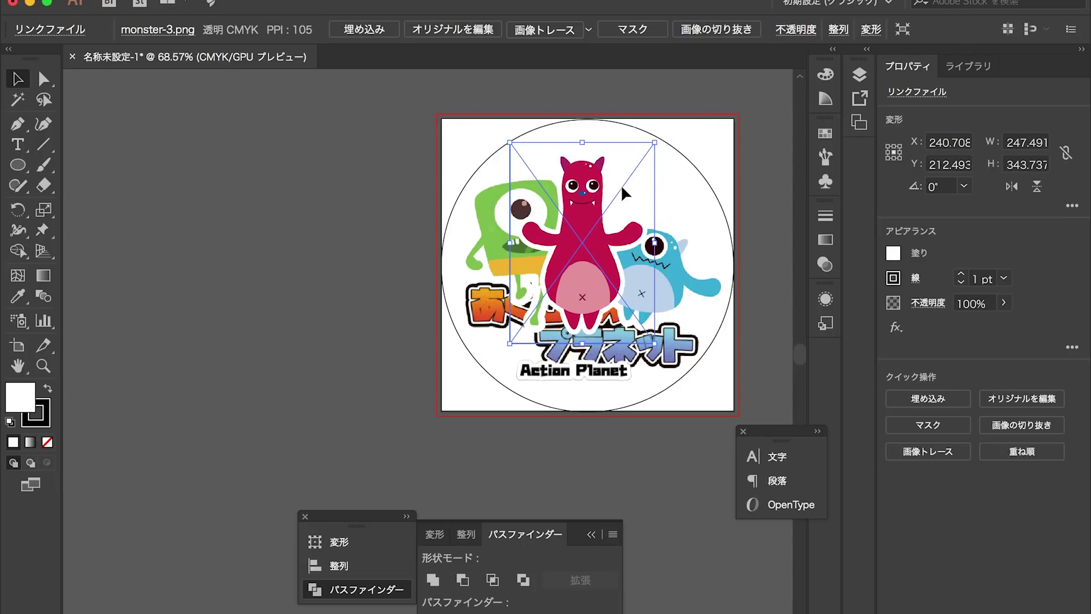
{"action": "left_click", "coordinate": [587, 172]}
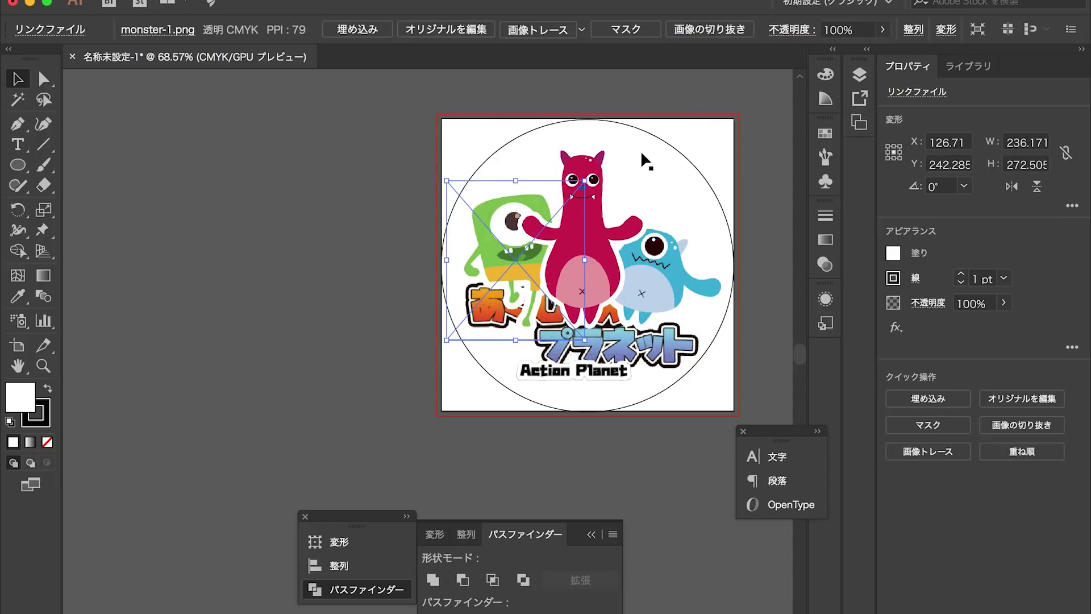
Bring the logo in front of the monsters, then select the white circle.
{"action": "left_click", "coordinate": [656, 352]}
{"action": "key", "text": "shift+super+bracketright"}
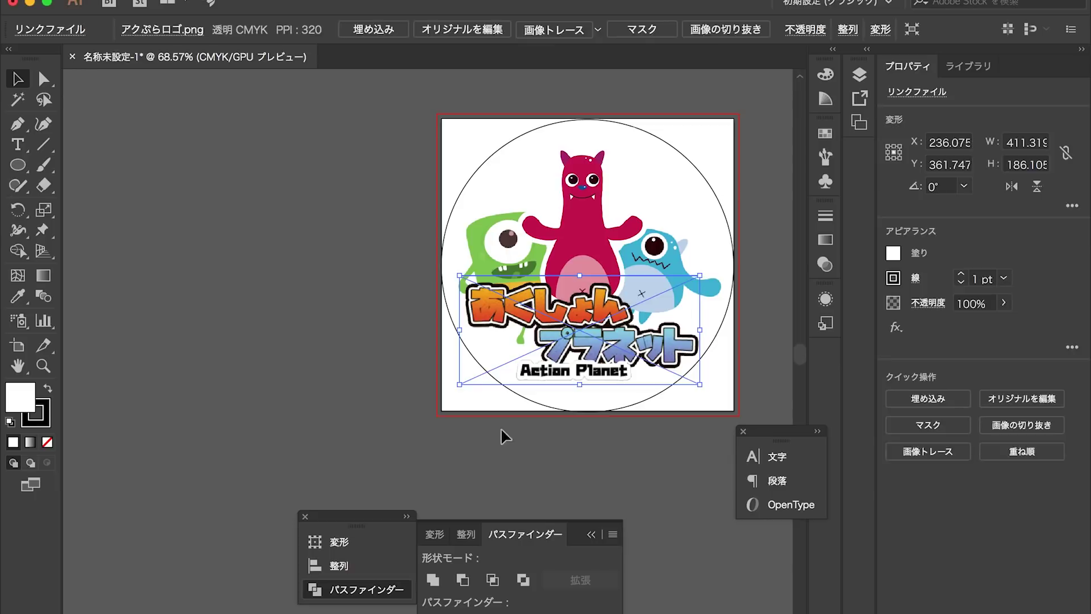
{"action": "left_click", "coordinate": [506, 436]}
{"action": "scroll", "coordinate": [522, 436], "scroll_direction": "right", "scroll_amount": 2}
{"action": "left_click", "coordinate": [651, 191]}
{"action": "left_click", "coordinate": [47, 441]}
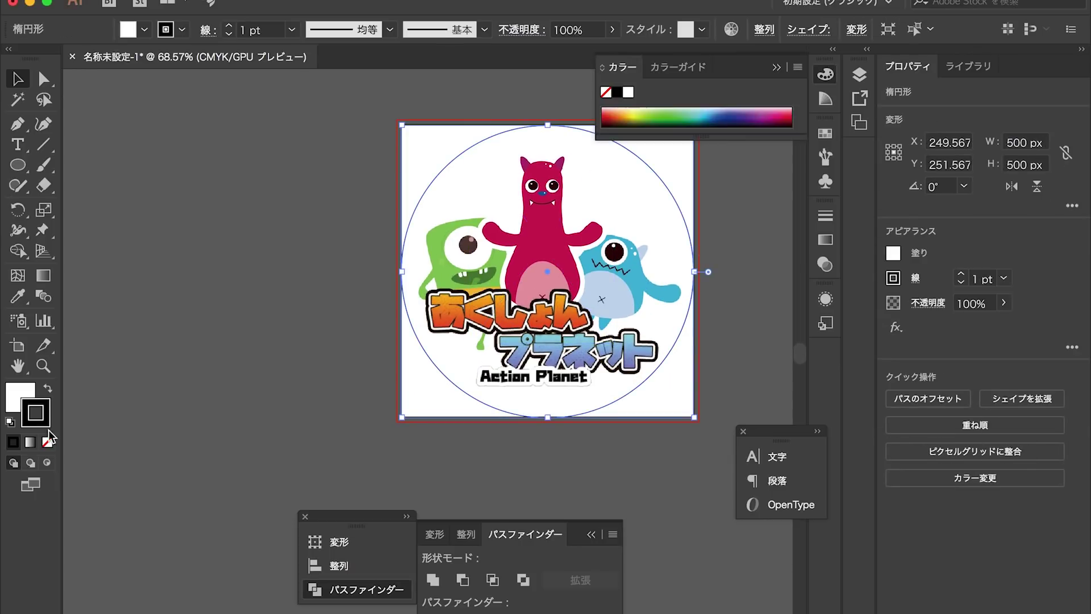
Set the circle's stroke to None and export the artwork as transparent PNG logo.png.
{"action": "left_click", "coordinate": [166, 295]}
{"action": "left_click", "coordinate": [145, 0]}
{"action": "mouse_move", "coordinate": [227, 246]}
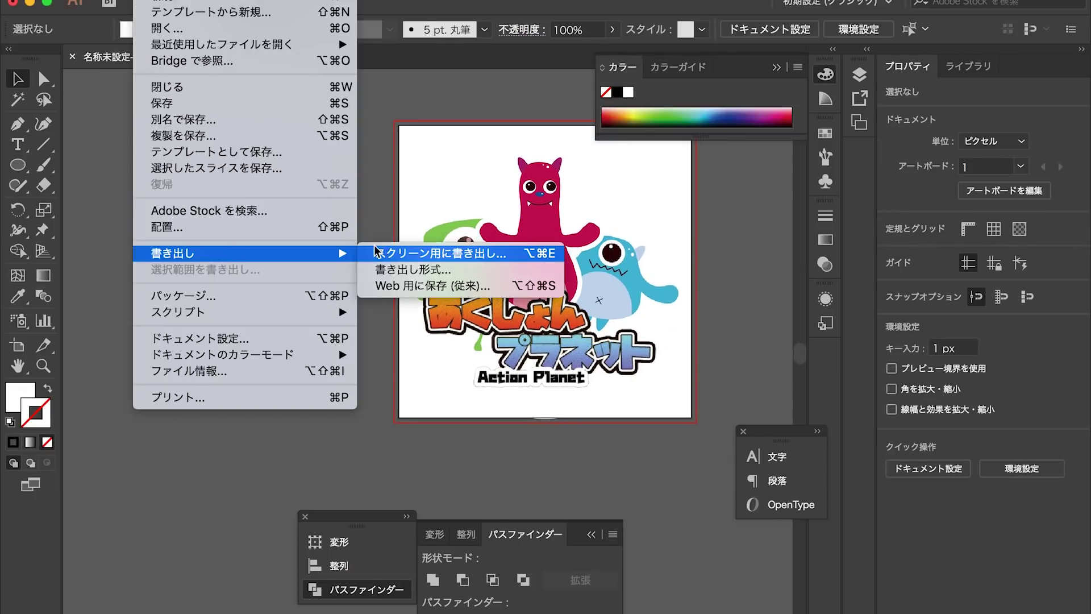
{"action": "left_click", "coordinate": [393, 269]}
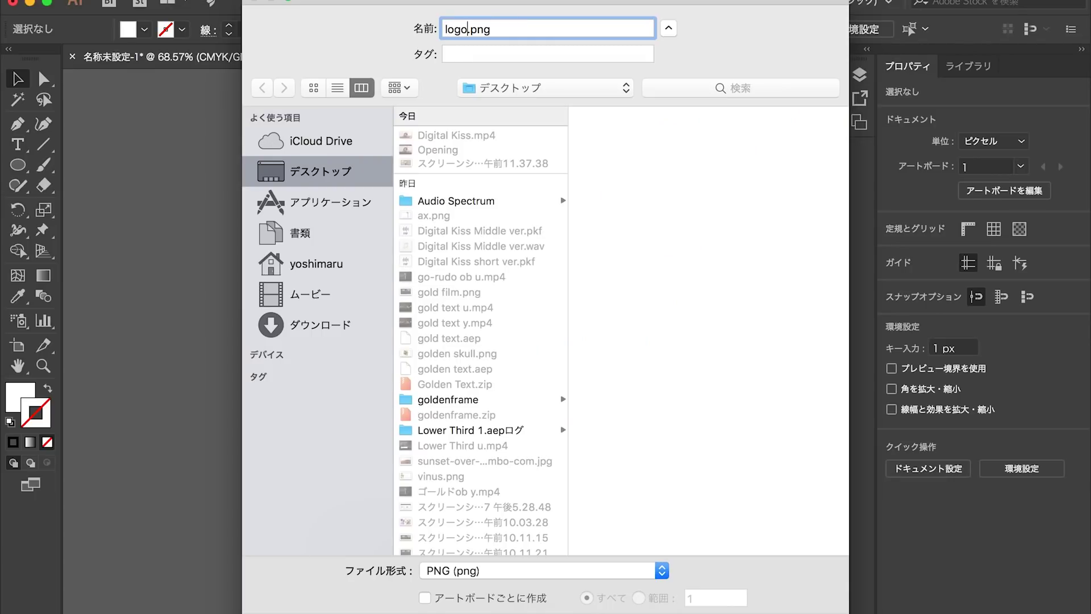
{"action": "key", "text": "Return"}
{"action": "left_click", "coordinate": [736, 497]}
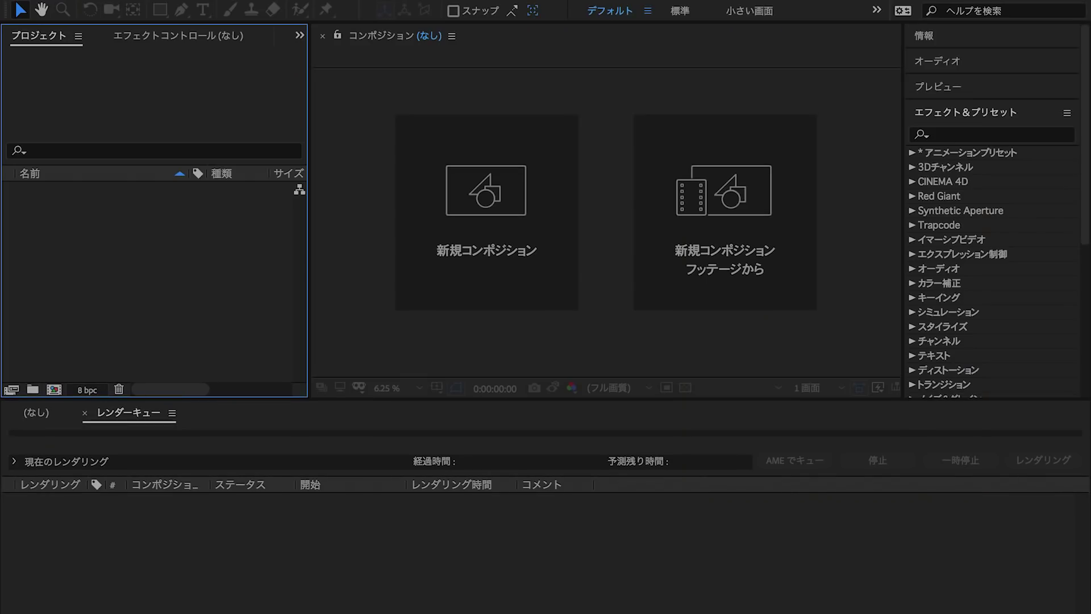
Create composition 'Logo' at 500 × 500 px, 29.97 fps drop-frame, 10 seconds long.
{"action": "left_click", "coordinate": [516, 291]}
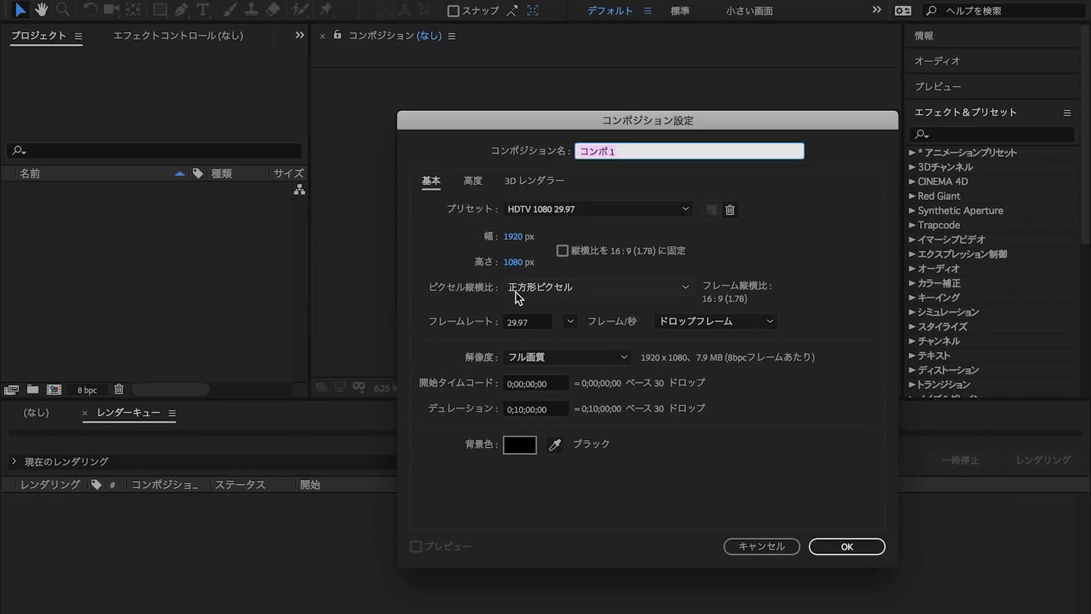
{"action": "type", "text": "Logo"}
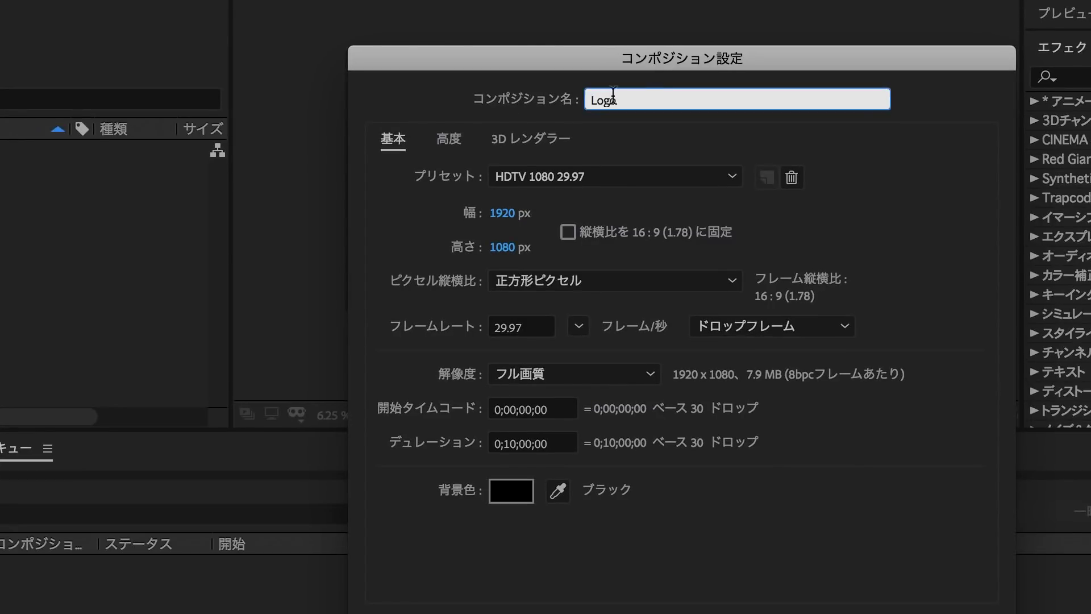
{"action": "left_click", "coordinate": [501, 214]}
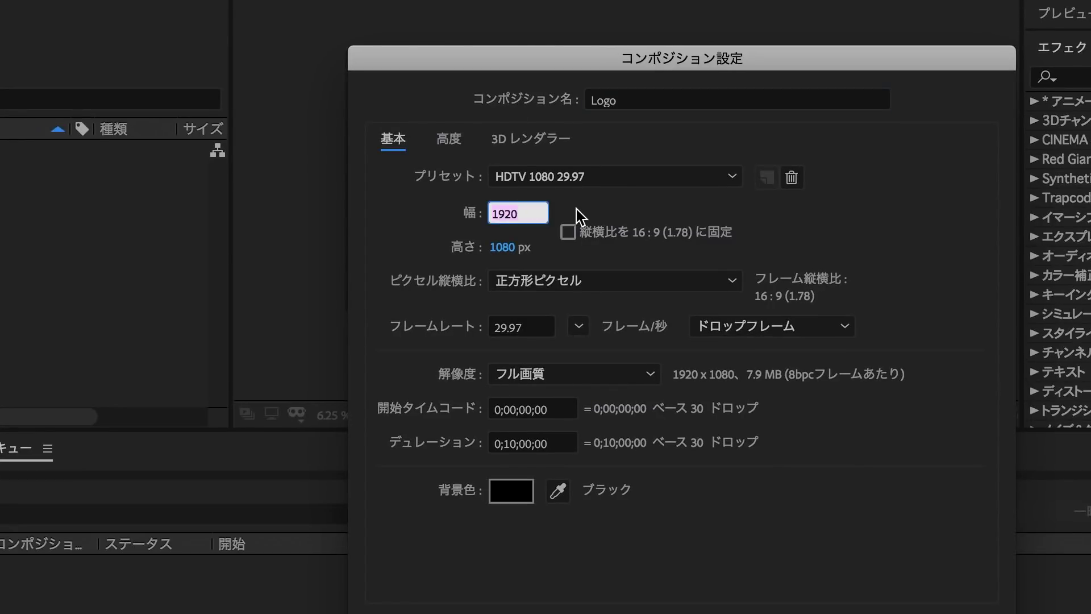
{"action": "type", "text": "500"}
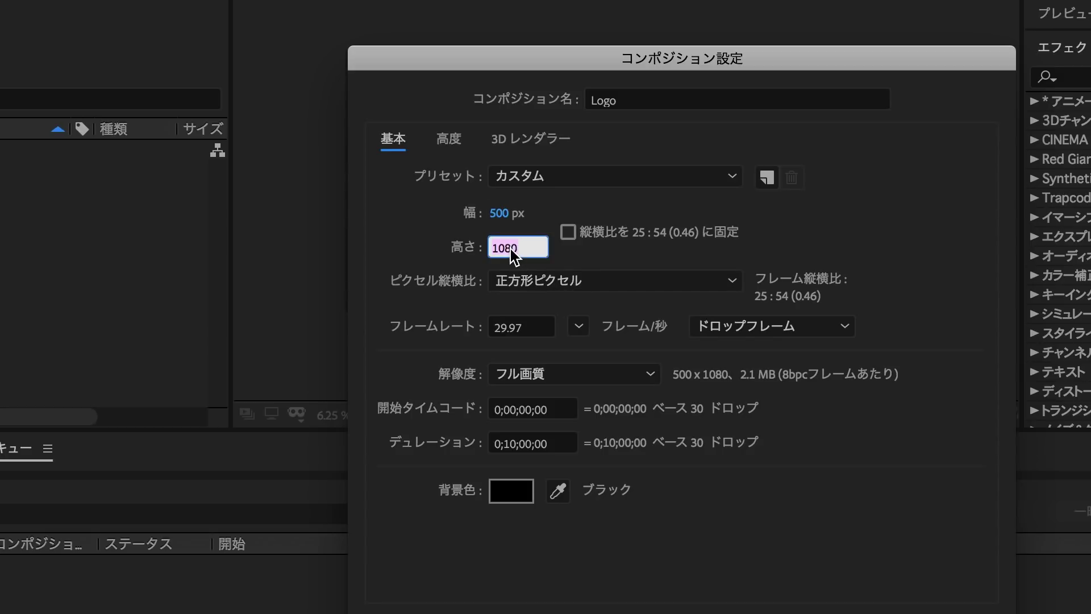
{"action": "type", "text": "500"}
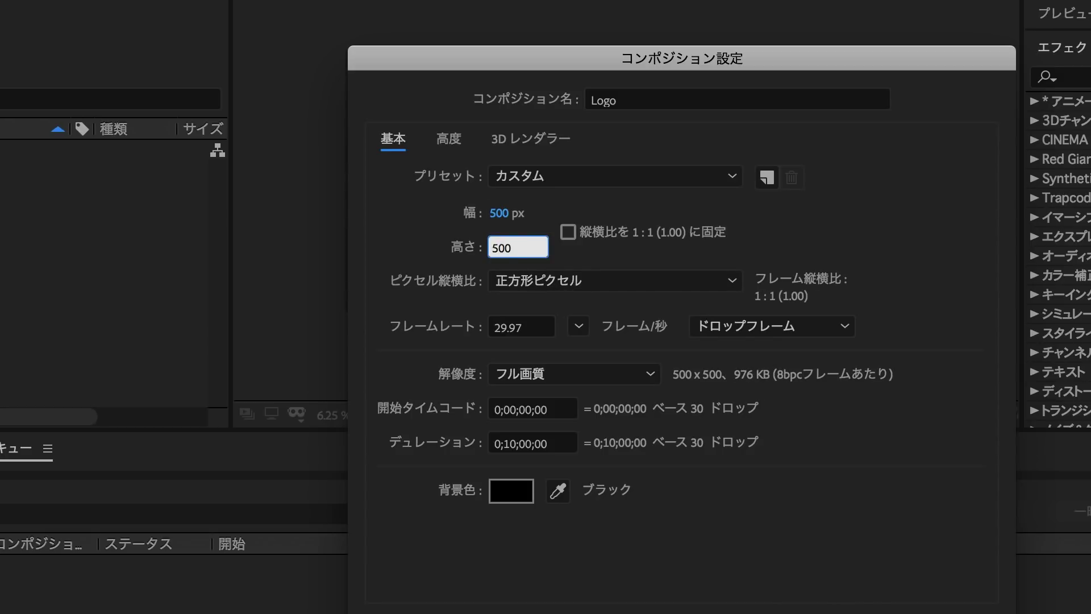
{"action": "left_click", "coordinate": [514, 444]}
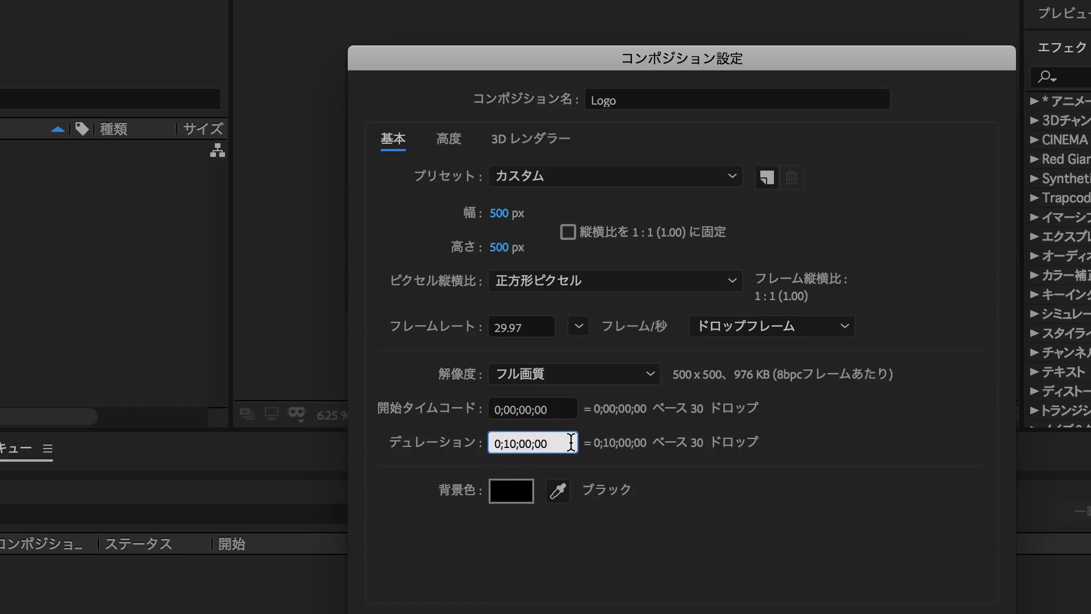
{"action": "left_click", "coordinate": [763, 328]}
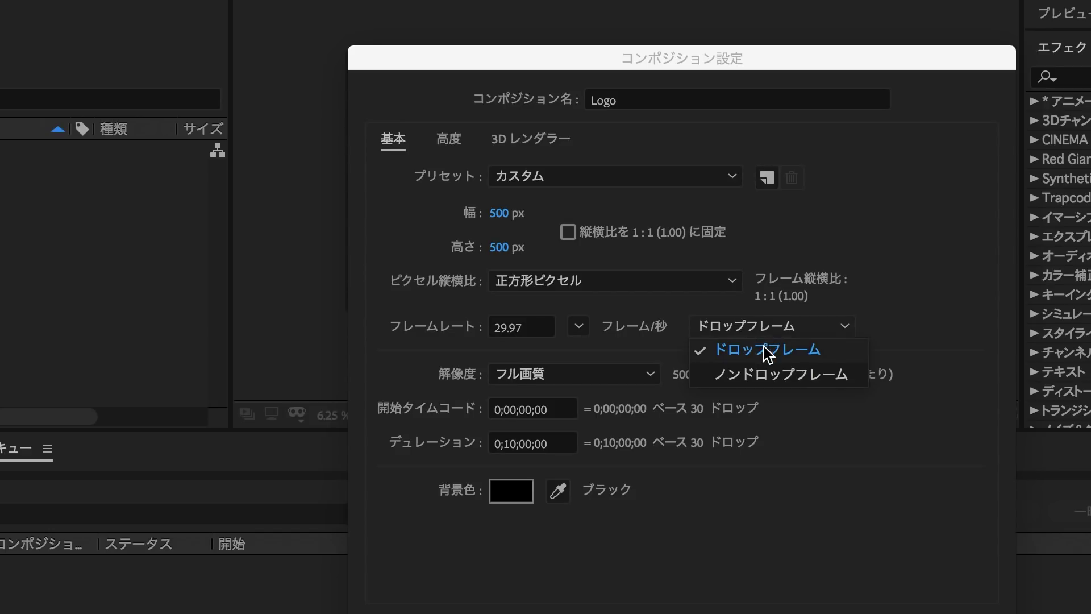
{"action": "left_click", "coordinate": [767, 351]}
{"action": "left_click", "coordinate": [827, 546]}
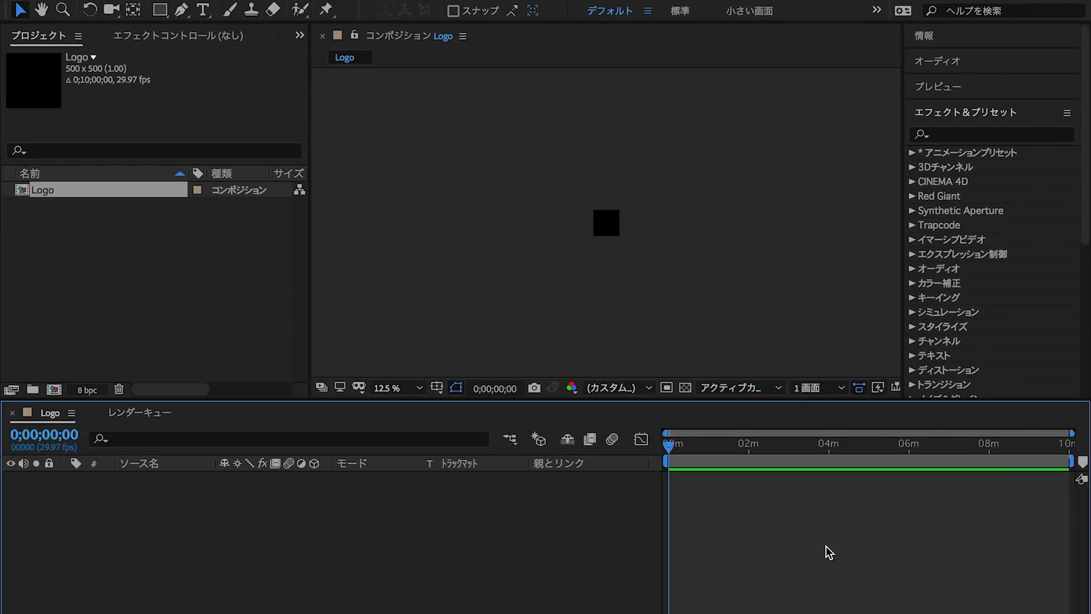
View at 100%, add logo.png to the Logo comp and Fit to Comp.
{"action": "left_click", "coordinate": [423, 390]}
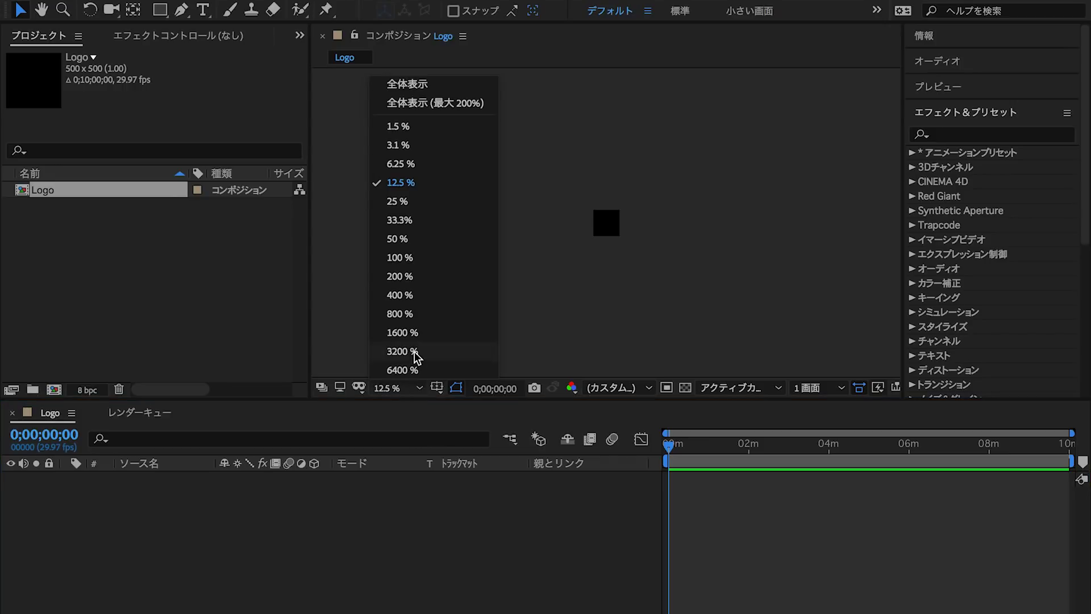
{"action": "left_click", "coordinate": [421, 282]}
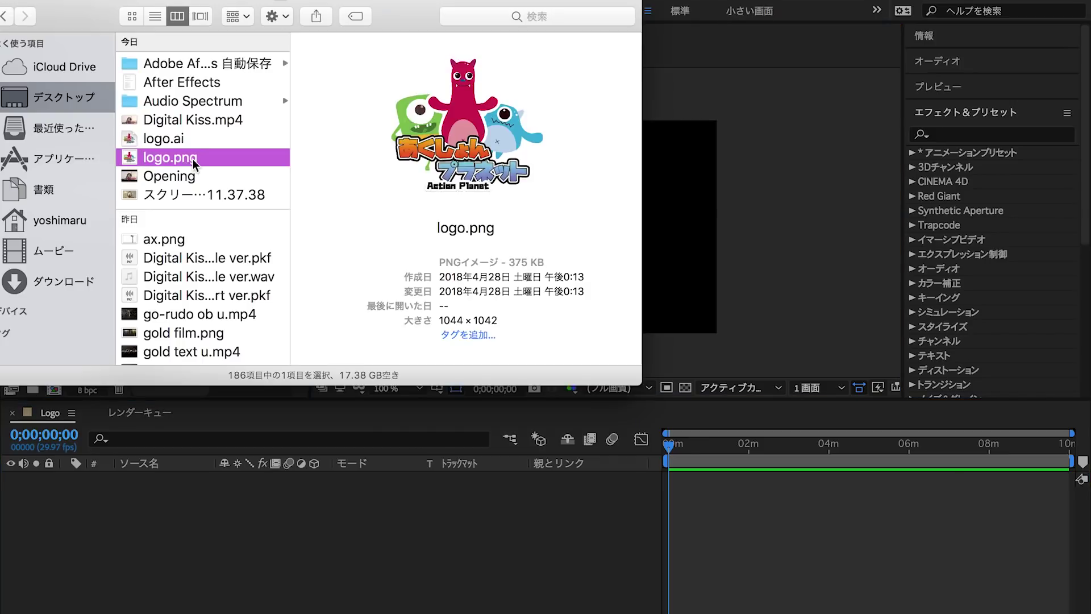
{"action": "left_click_drag", "start_coordinate": [161, 146], "coordinate": [119, 533]}
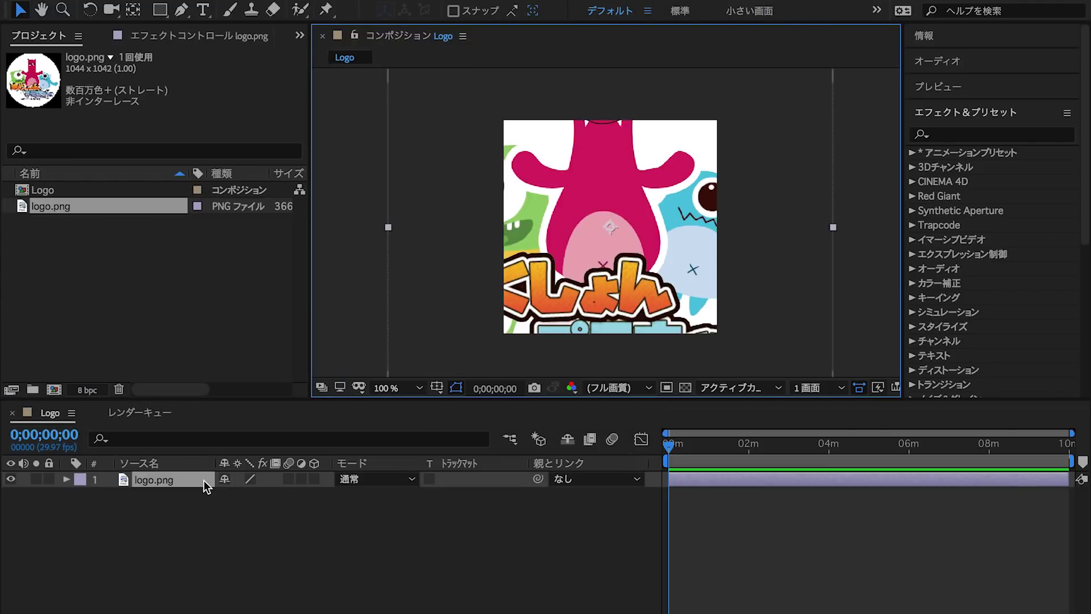
{"action": "right_click", "coordinate": [203, 480]}
{"action": "mouse_move", "coordinate": [340, 301]}
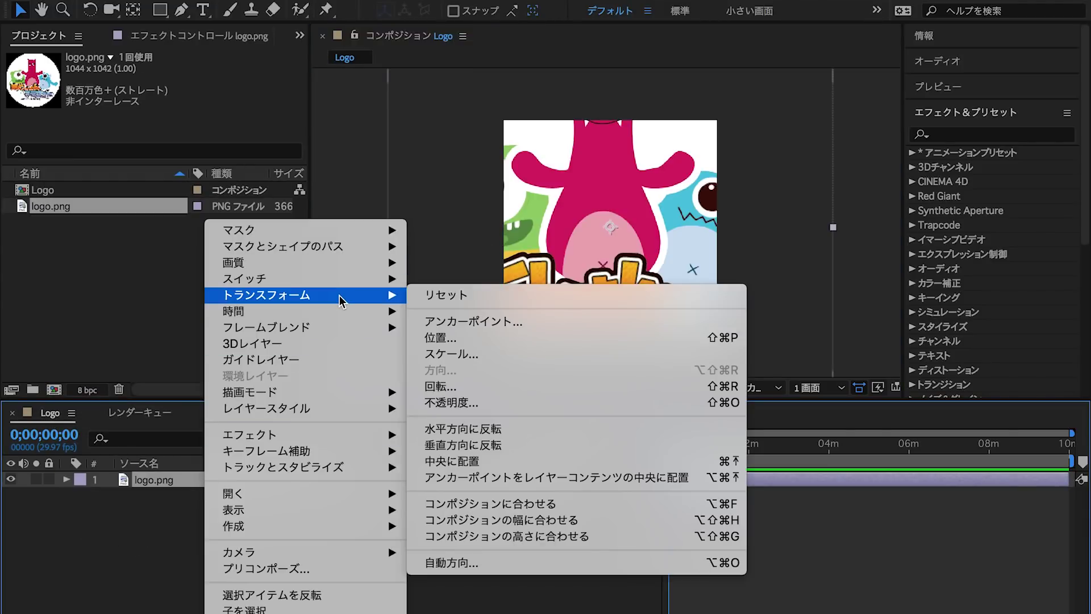
{"action": "left_click", "coordinate": [533, 504]}
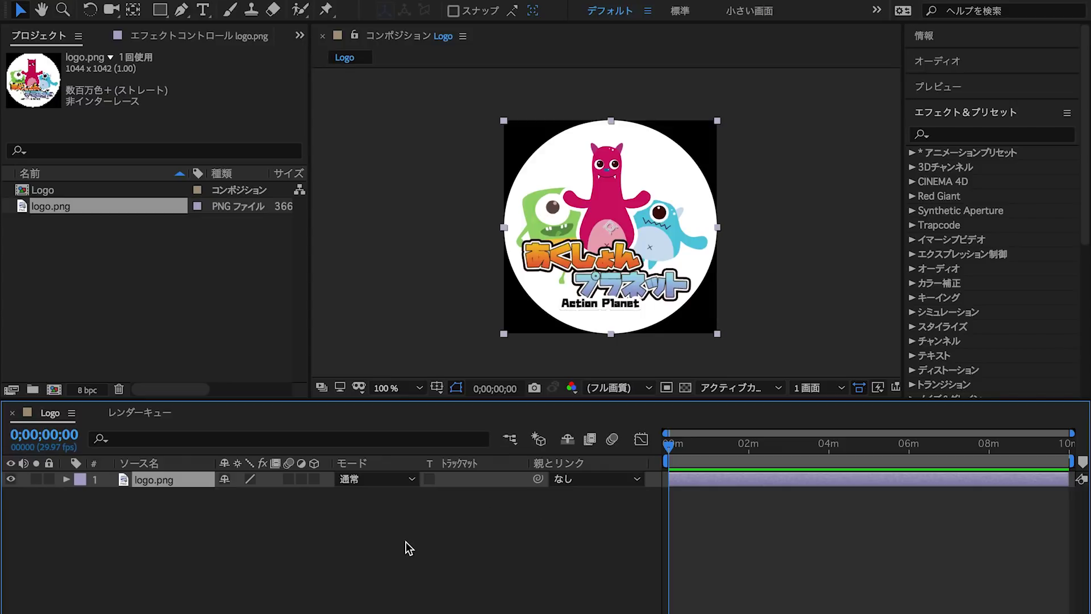
{"action": "key", "text": "ctrl+k"}
{"action": "type", "text": "Spectrum"}
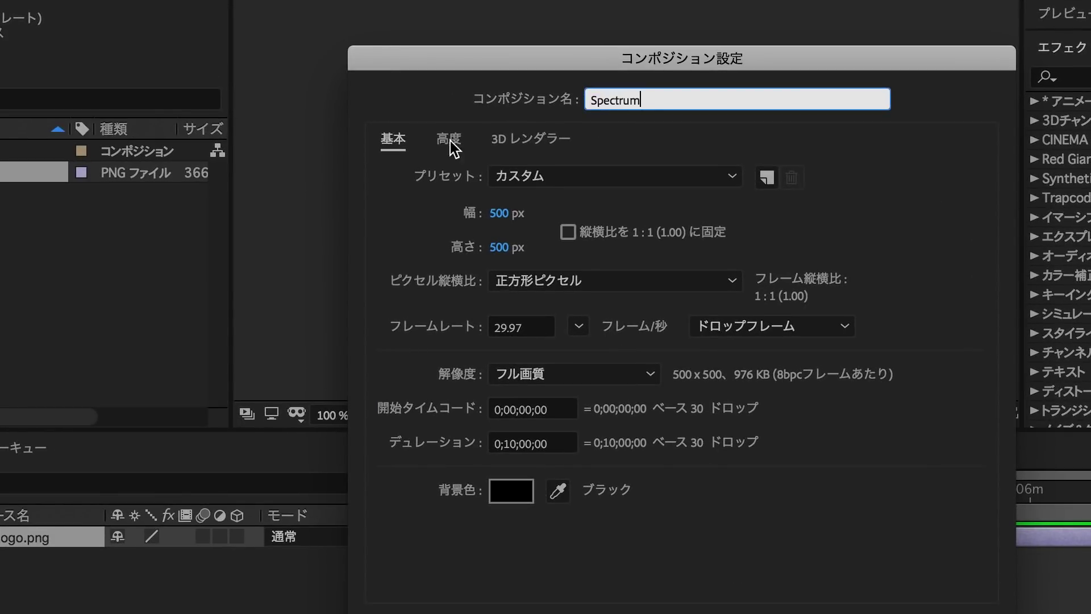
Create the Spectrum composition using the HDTV 1080 29.97 preset.
{"action": "left_click", "coordinate": [534, 183]}
{"action": "scroll", "coordinate": [537, 393], "scroll_direction": "down", "scroll_amount": 5}
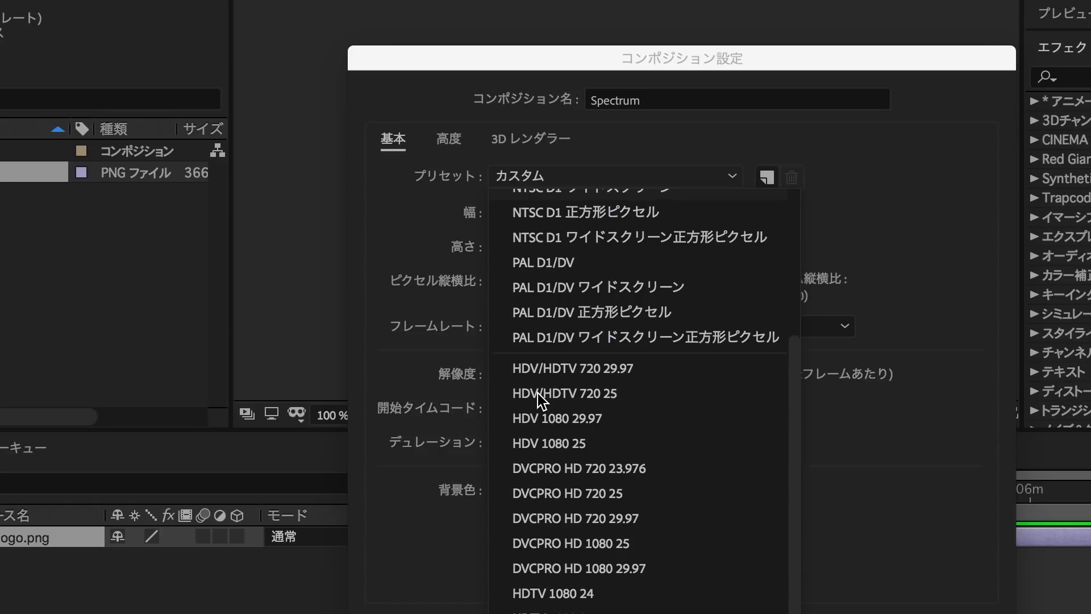
{"action": "scroll", "coordinate": [546, 392], "scroll_direction": "down", "scroll_amount": 3}
{"action": "left_click", "coordinate": [555, 391]}
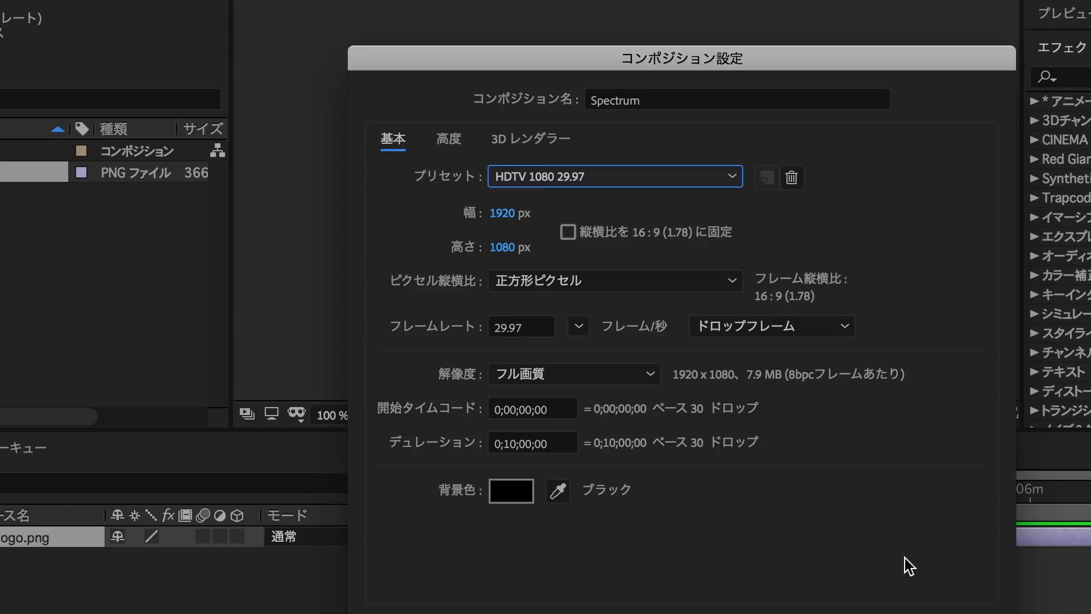
{"action": "left_click", "coordinate": [893, 584]}
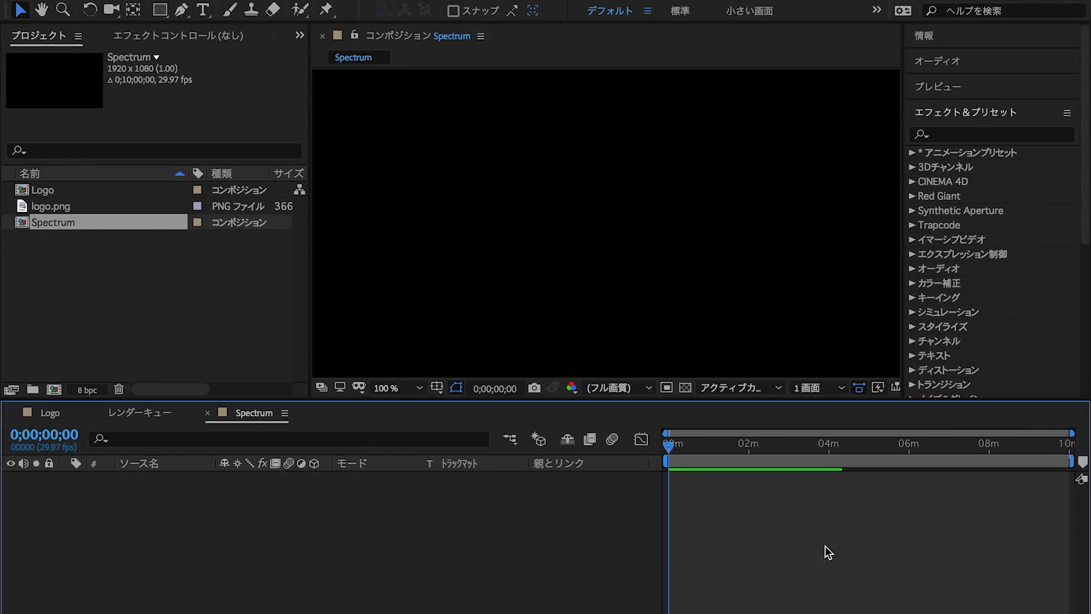
{"action": "key", "text": "ctrl+y"}
{"action": "type", "text": "Circle"}
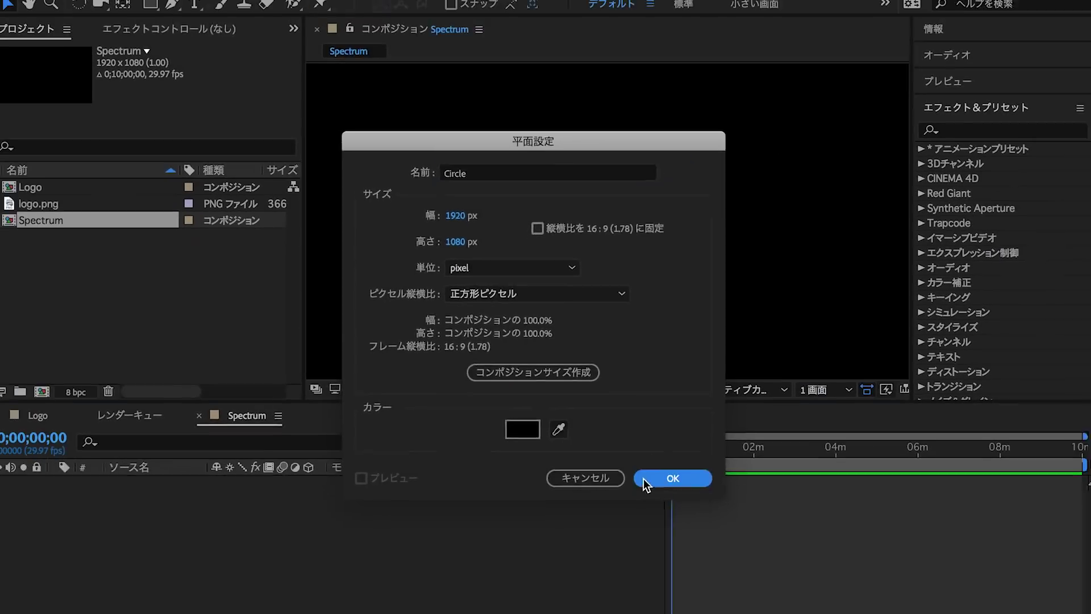
Create the Circle solid and apply the 円 effect to draw a centred white circle.
{"action": "left_click", "coordinate": [644, 478]}
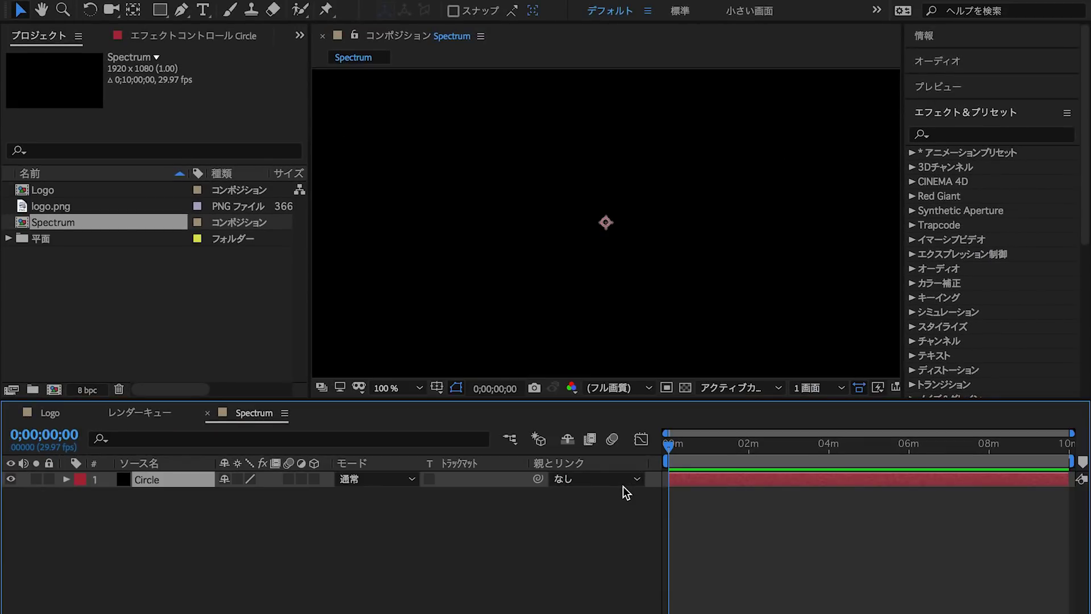
{"action": "left_click", "coordinate": [949, 134]}
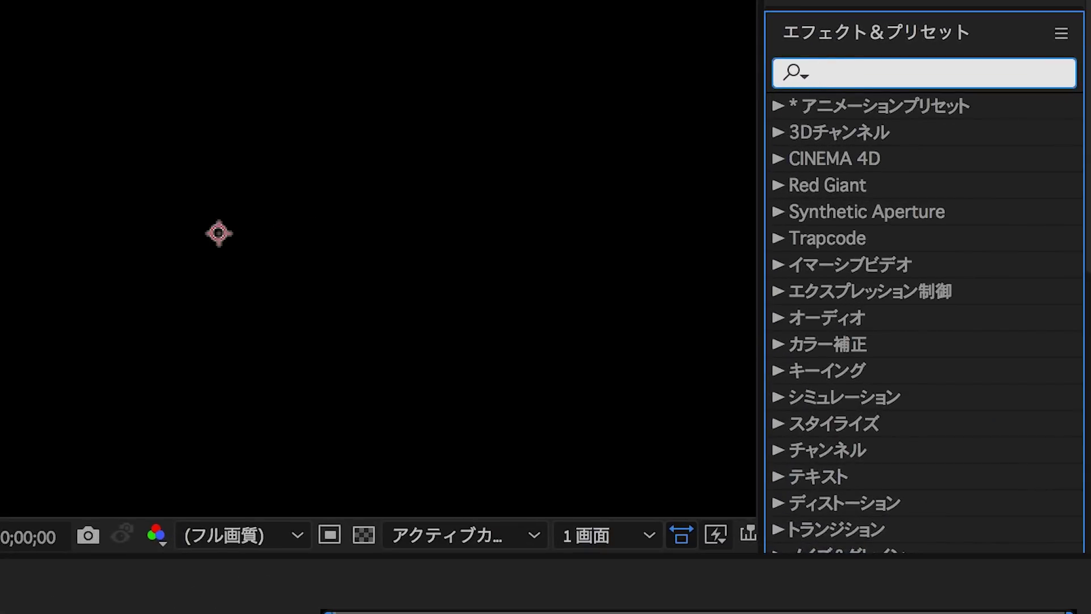
{"action": "type", "text": "円"}
{"action": "key", "text": "Return"}
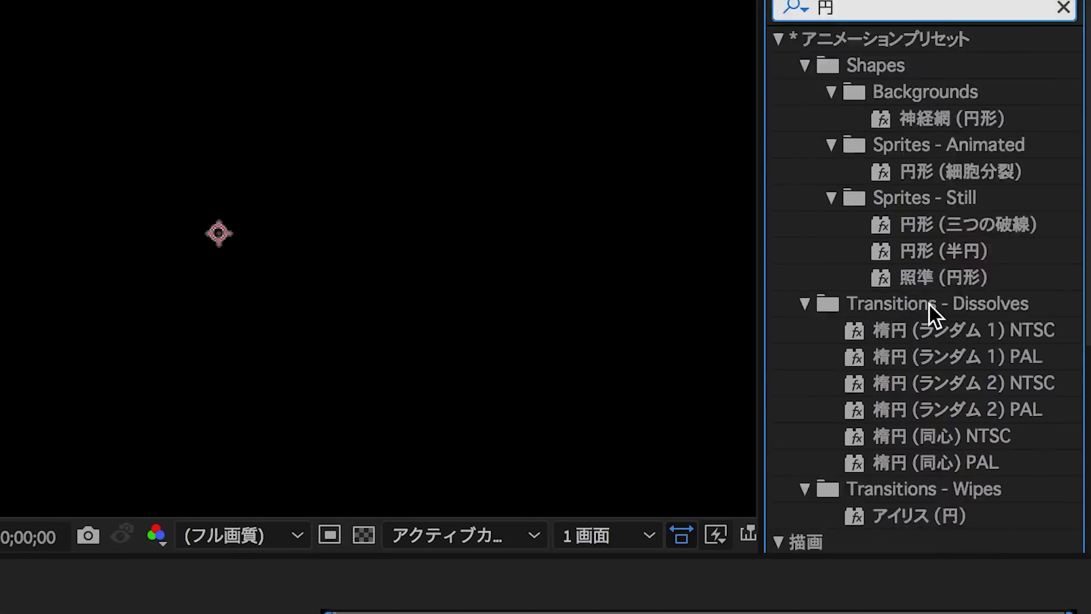
{"action": "left_click_drag", "start_coordinate": [857, 234], "coordinate": [315, 404]}
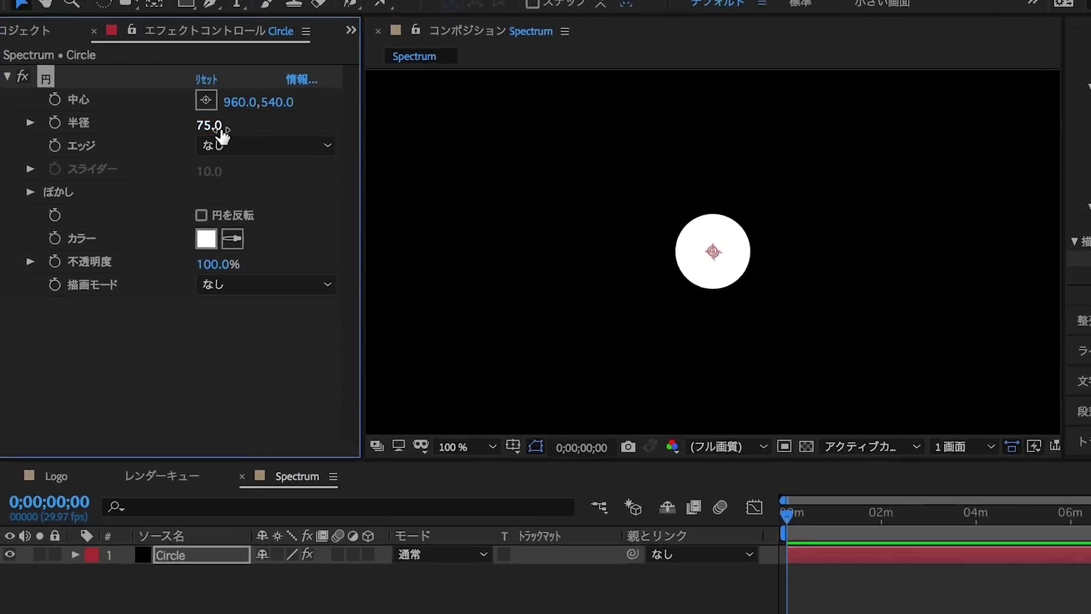
Increase the 円 radius and apply the グロー glow effect to the Circle layer.
{"action": "left_click", "coordinate": [185, 116]}
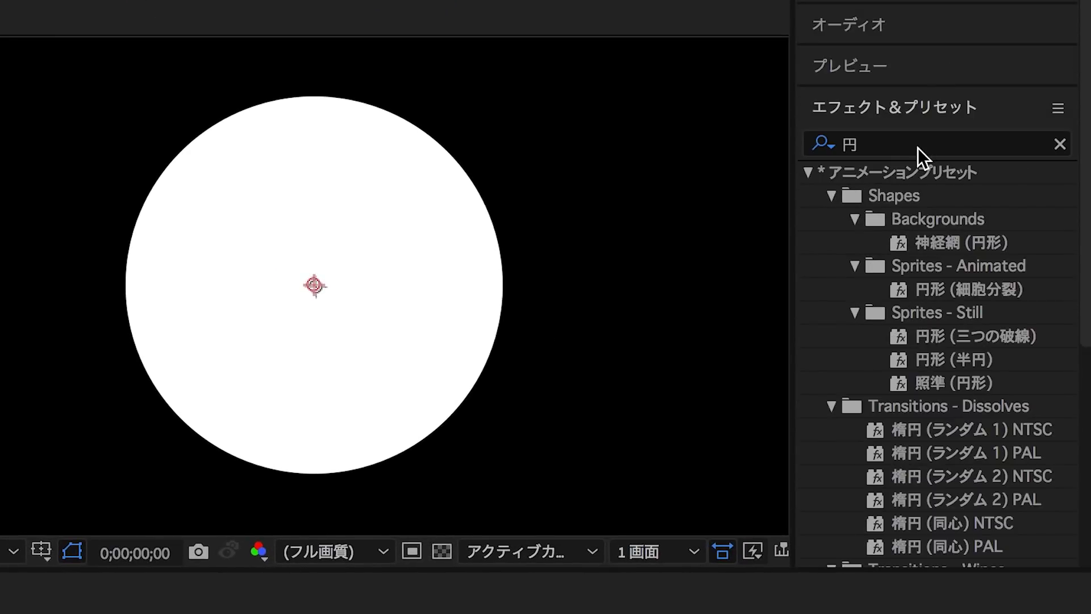
{"action": "left_click", "coordinate": [918, 146]}
{"action": "type", "text": "グロー"}
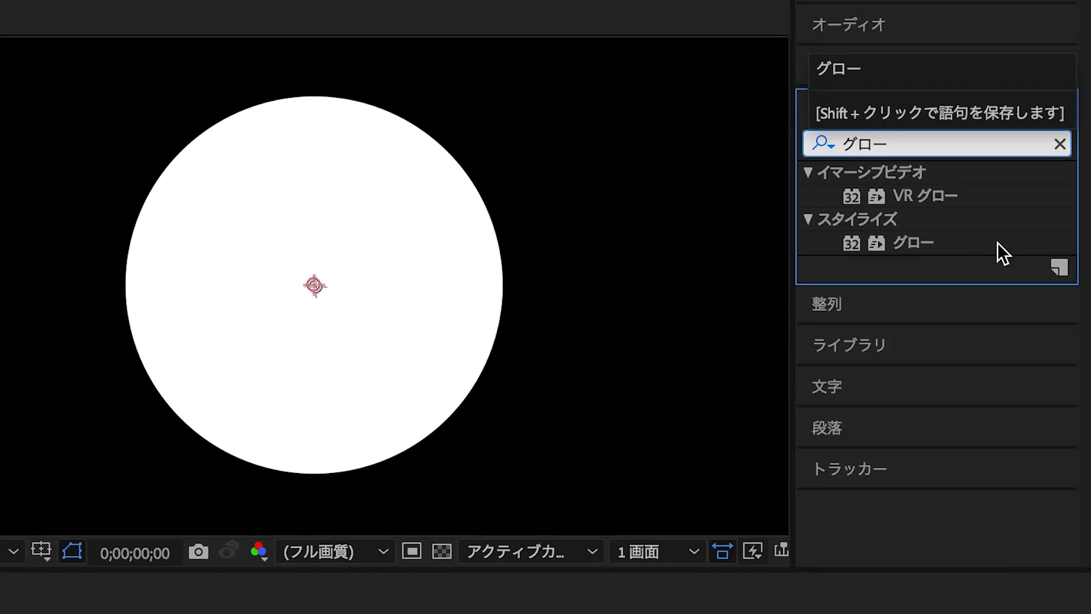
{"action": "left_click_drag", "start_coordinate": [911, 243], "coordinate": [27, 451]}
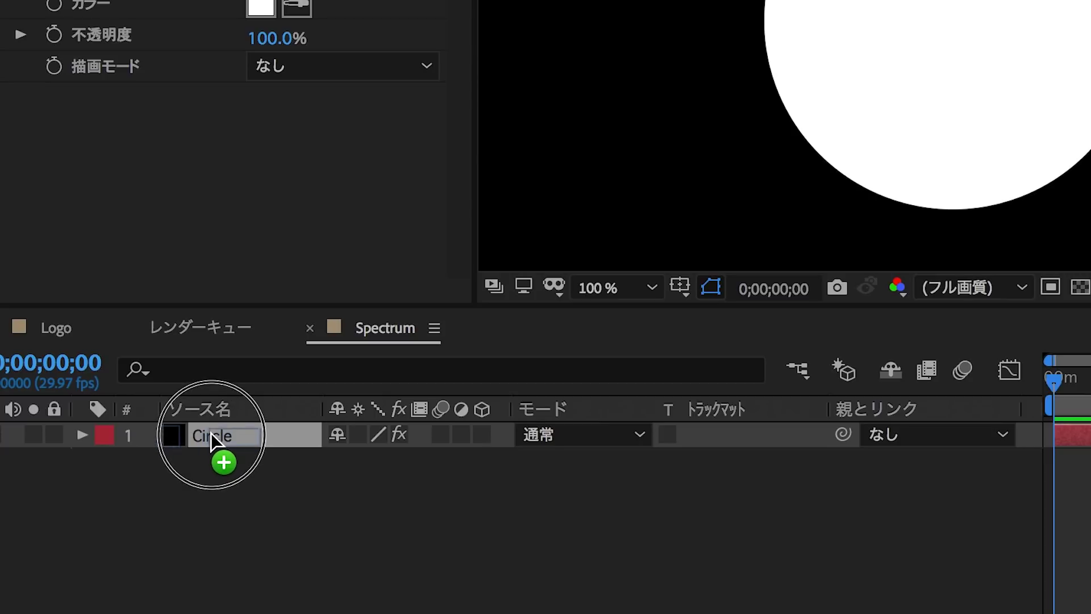
{"action": "left_click_drag", "start_coordinate": [195, 432], "coordinate": [210, 433]}
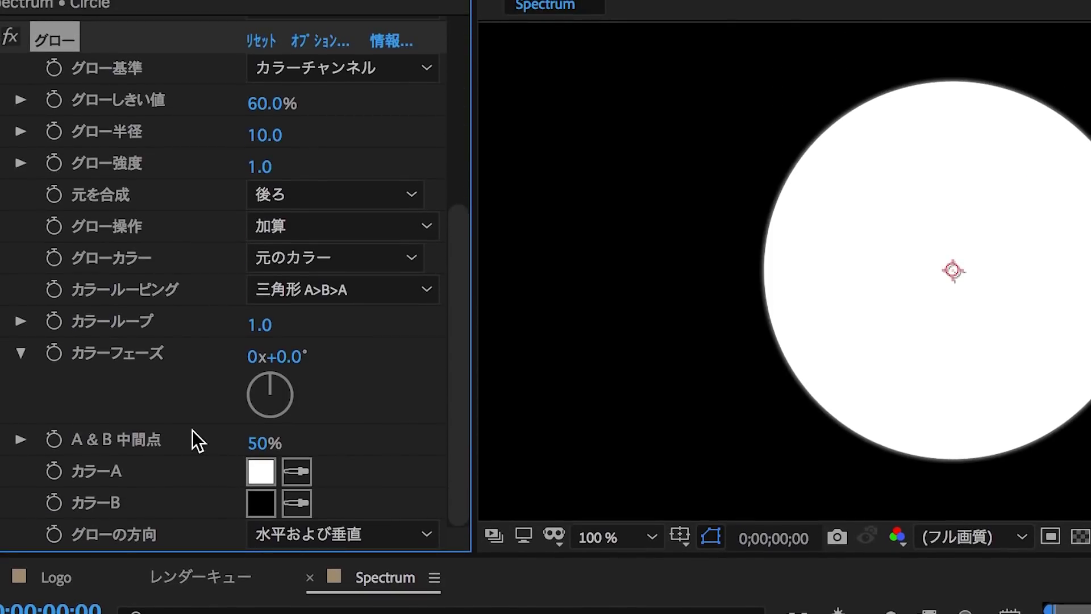
Set glow 元を合成 to 上, グロー操作 to なし, and グロー半径 to 39.0.
{"action": "left_click", "coordinate": [356, 191]}
{"action": "left_click", "coordinate": [301, 220]}
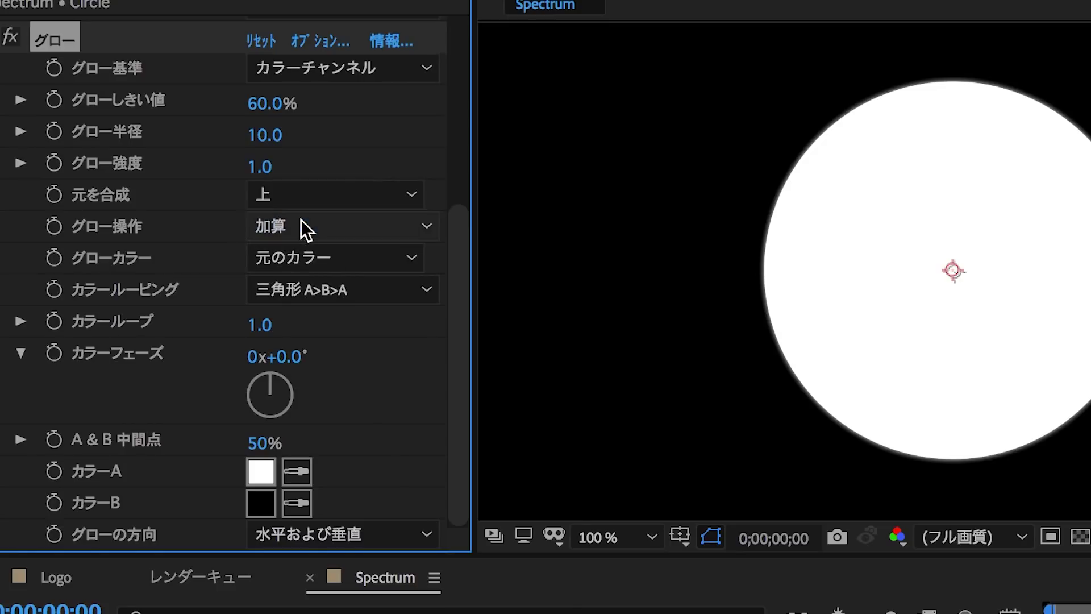
{"action": "left_click", "coordinate": [301, 230]}
{"action": "left_click", "coordinate": [301, 249]}
{"action": "left_click_drag", "start_coordinate": [263, 137], "coordinate": [311, 137]}
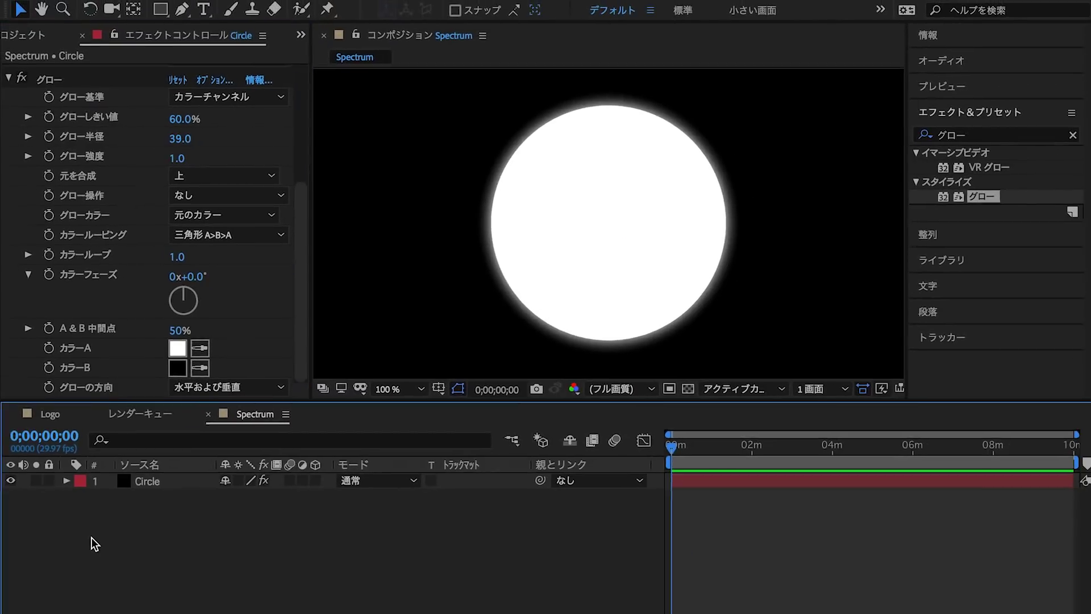
{"action": "key", "text": "ctrl+y"}
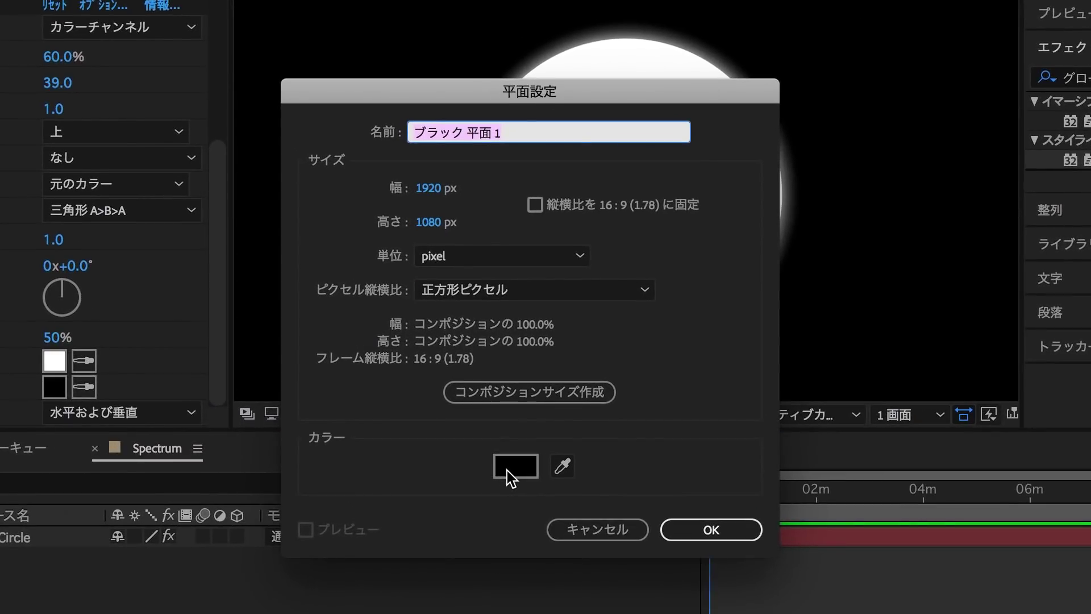
Create a white full-frame solid named 'White' and send it below Circle with Ctrl+[.
{"action": "left_click", "coordinate": [506, 470]}
{"action": "left_click_drag", "start_coordinate": [369, 404], "coordinate": [226, 345]}
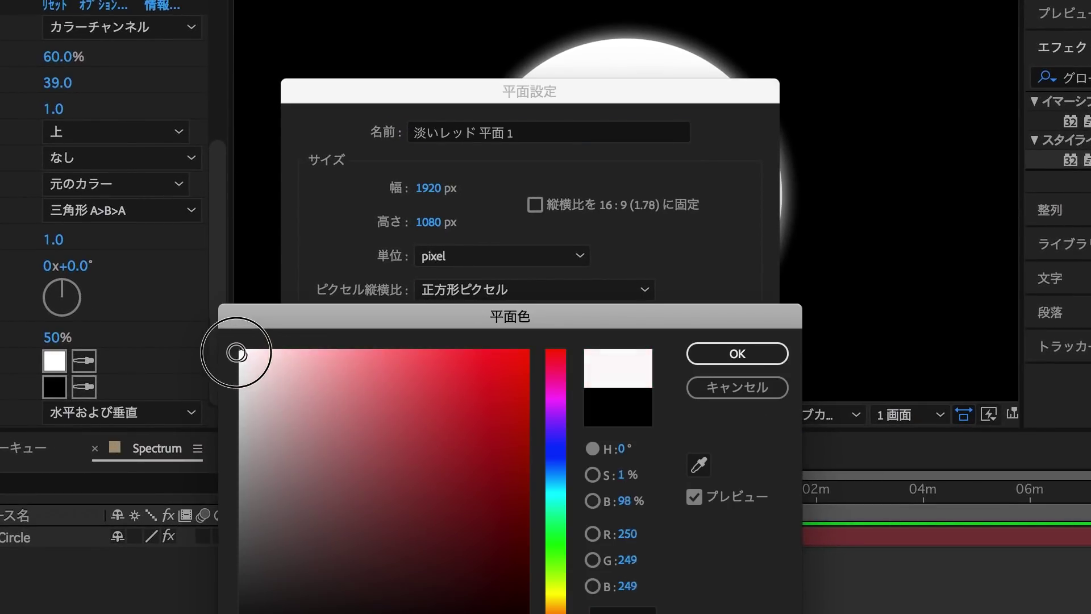
{"action": "left_click", "coordinate": [754, 354]}
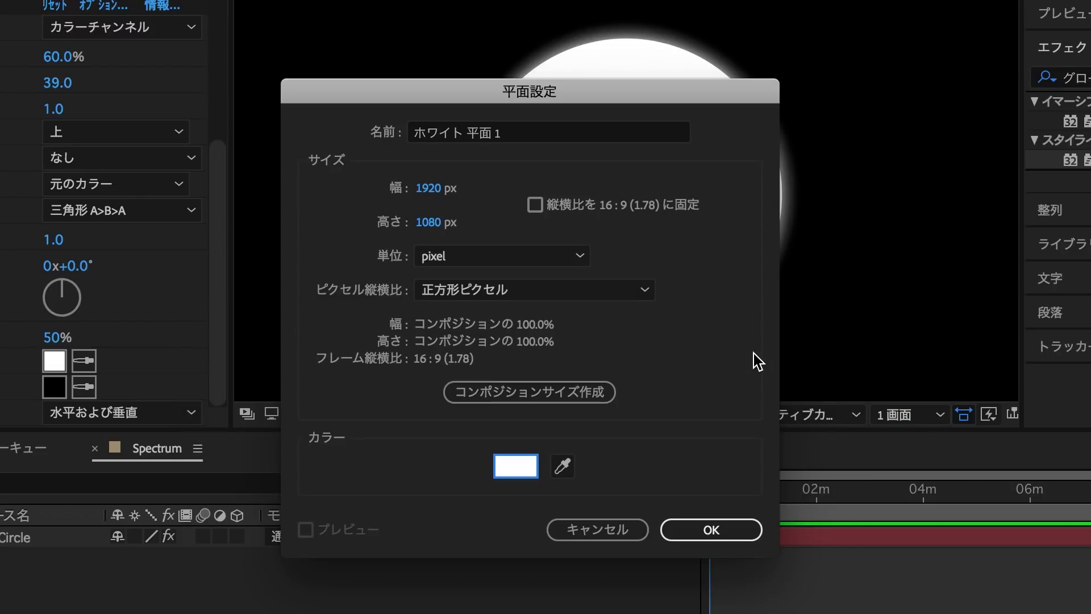
{"action": "left_click", "coordinate": [544, 132]}
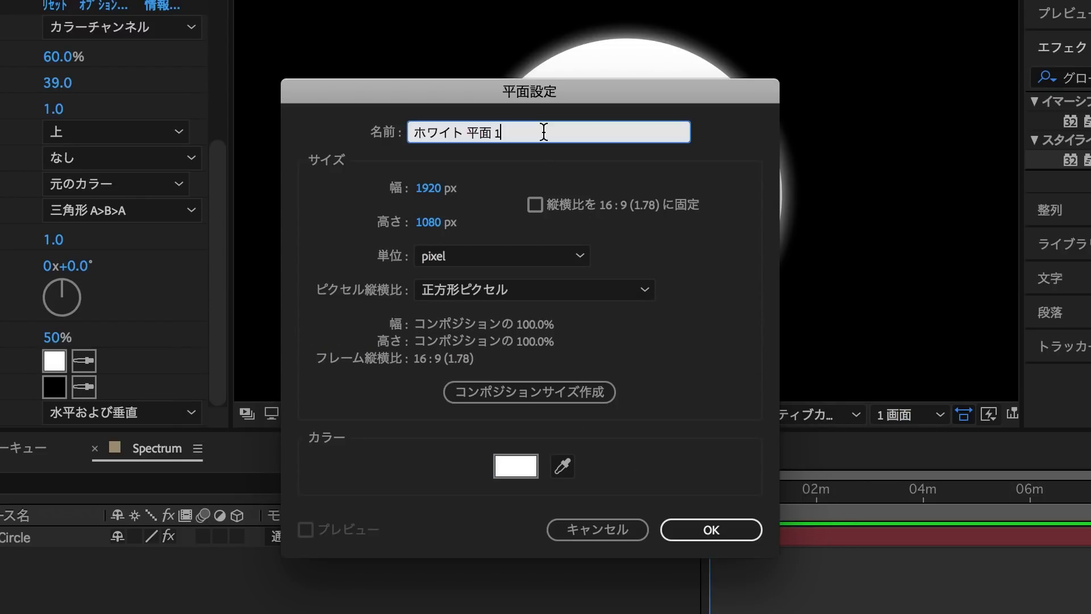
{"action": "key", "text": "ctrl+a"}
{"action": "type", "text": "Whit"}
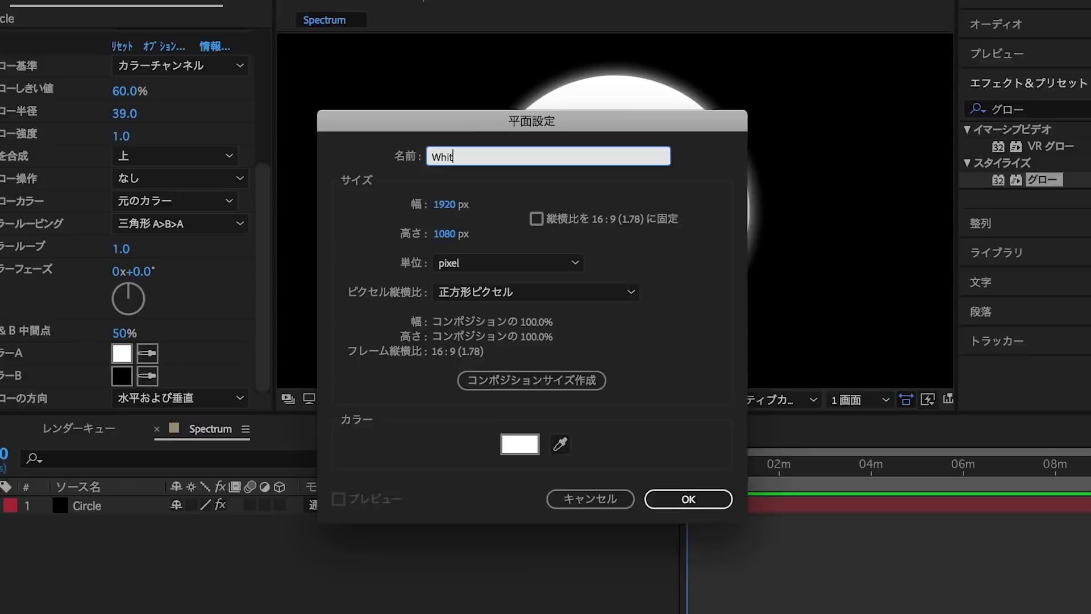
{"action": "type", "text": "e"}
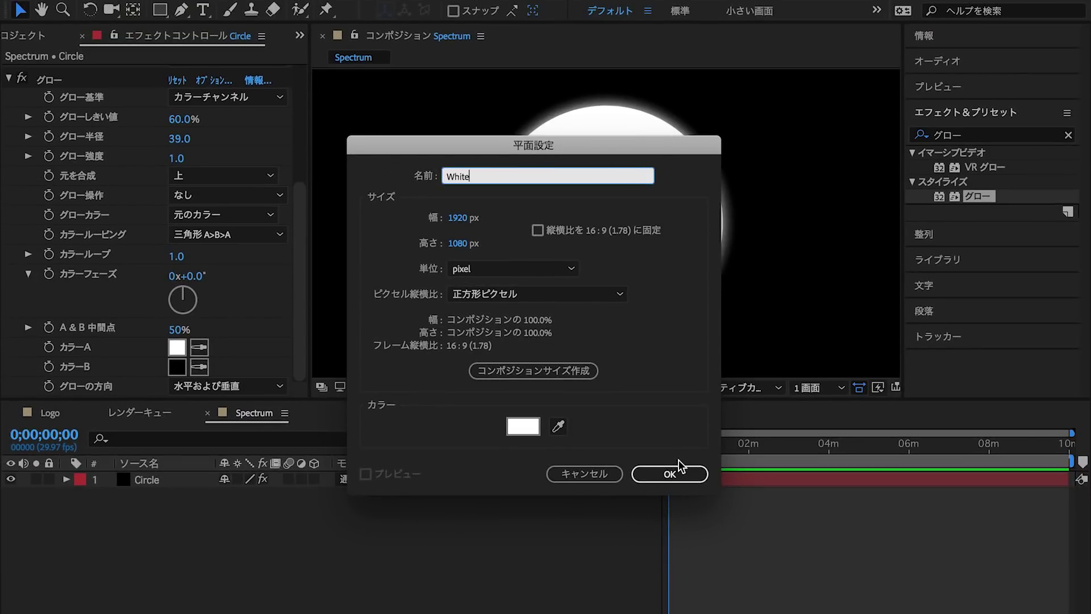
{"action": "left_click", "coordinate": [682, 474]}
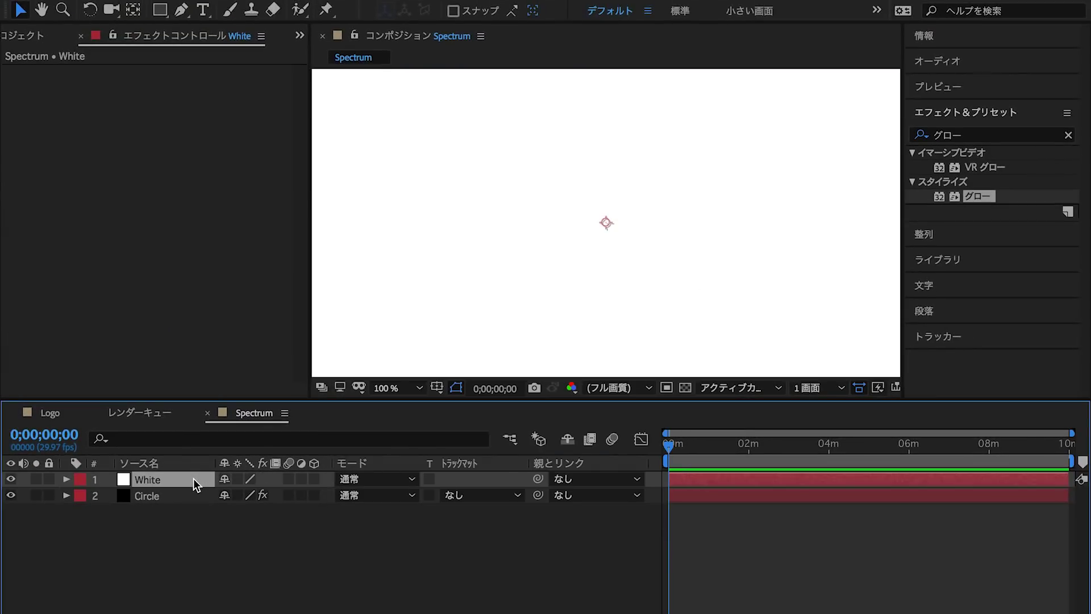
{"action": "key", "text": "ctrl+["}
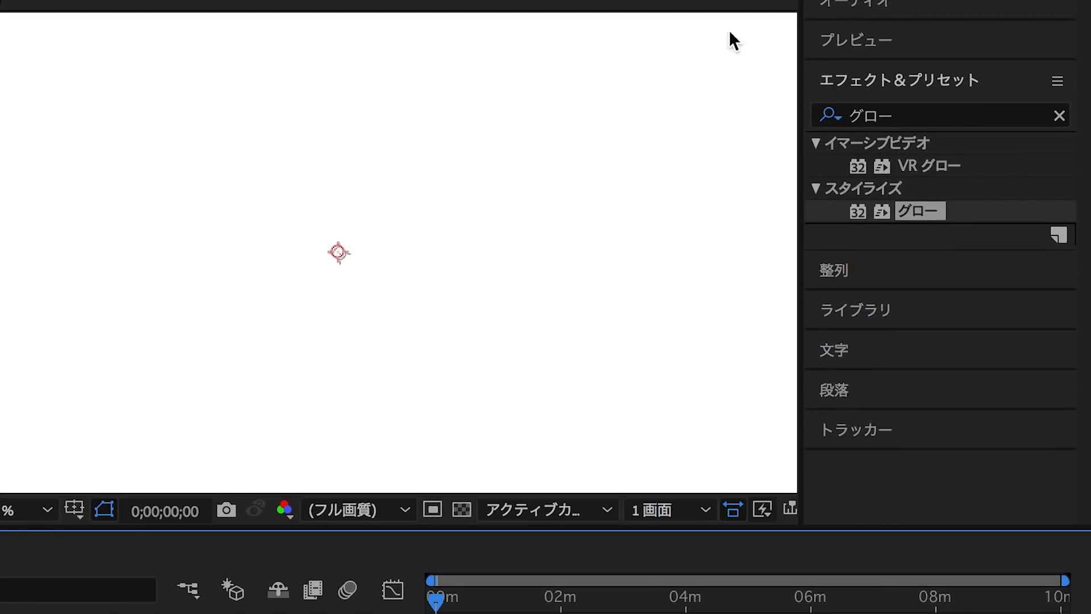
Search オーディオ and apply Audio Spectrum to the White layer.
{"action": "left_click", "coordinate": [1068, 135]}
{"action": "left_click", "coordinate": [922, 135]}
{"action": "type", "text": "オーディオ"}
{"action": "key", "text": "Return"}
{"action": "mouse_move", "coordinate": [973, 190]}
{"action": "left_mouse_down"}
{"action": "mouse_move", "coordinate": [877, 195]}
{"action": "mouse_move", "coordinate": [232, 517]}
{"action": "left_mouse_up"}
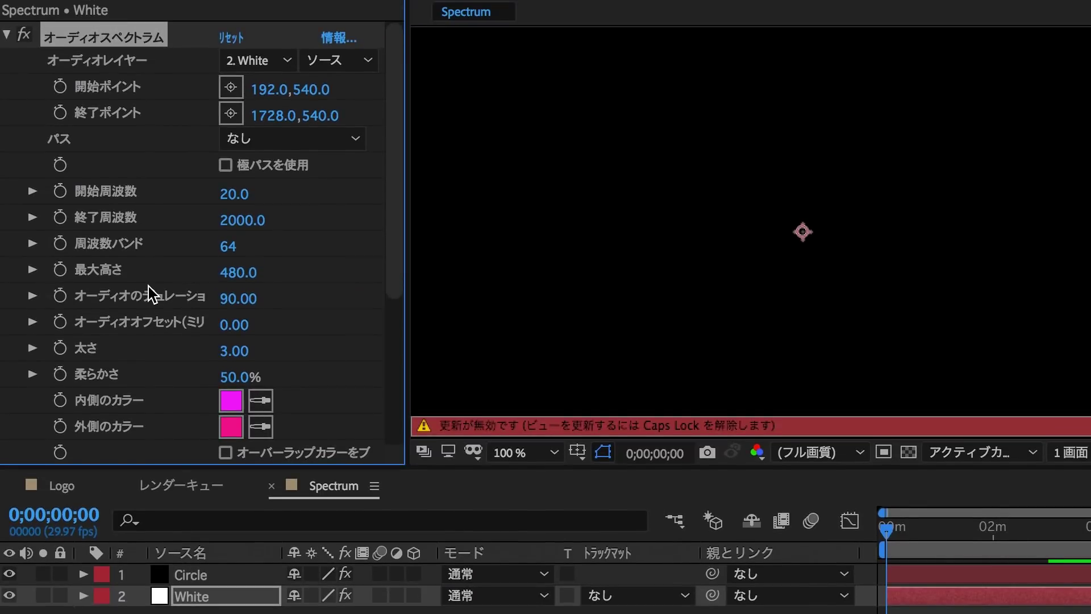
{"action": "key", "text": "Caps_Lock"}
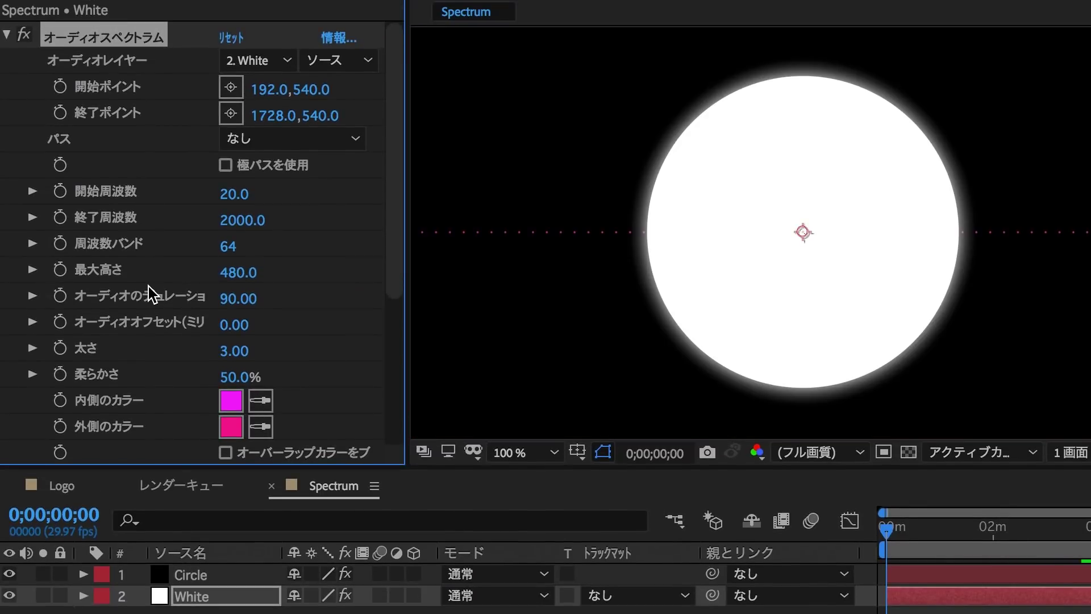
{"action": "scroll", "coordinate": [148, 286], "scroll_direction": "down", "scroll_amount": 5}
{"action": "scroll", "coordinate": [148, 286], "scroll_direction": "down", "scroll_amount": 4}
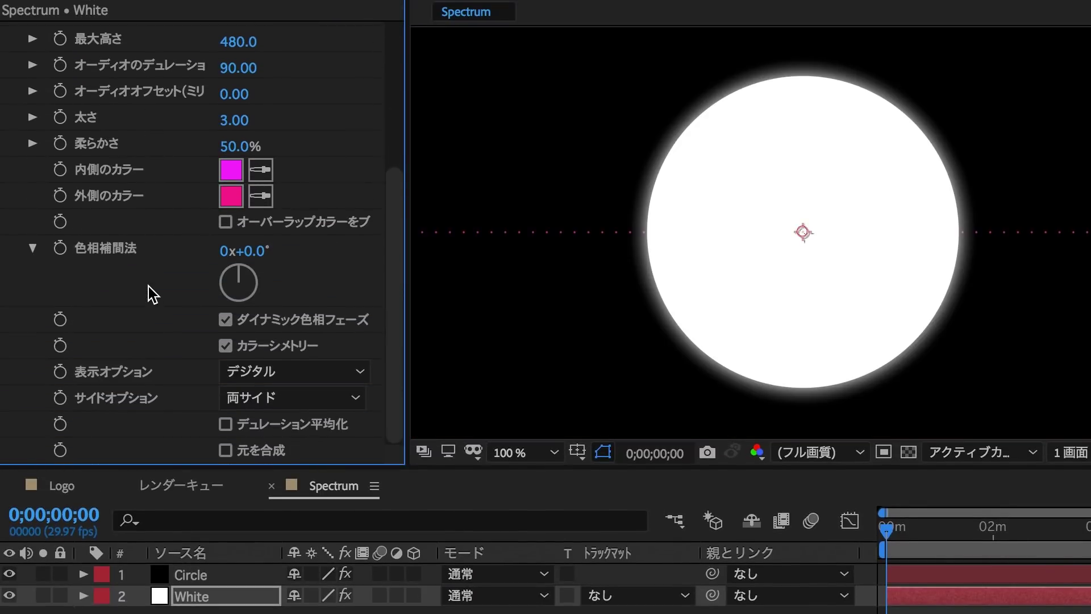
{"action": "scroll", "coordinate": [148, 286], "scroll_direction": "up", "scroll_amount": 5}
{"action": "scroll", "coordinate": [149, 287], "scroll_direction": "up", "scroll_amount": 4}
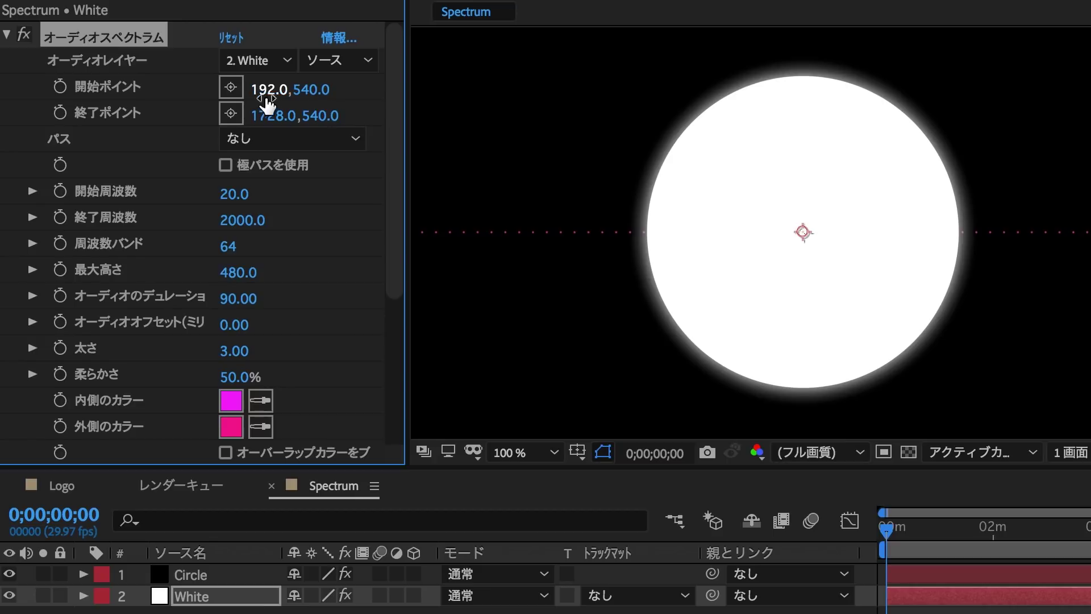
Set Audio Spectrum Start Point X to 0 and End Point X to 1920.
{"action": "left_click_drag", "start_coordinate": [275, 102], "coordinate": [264, 98]}
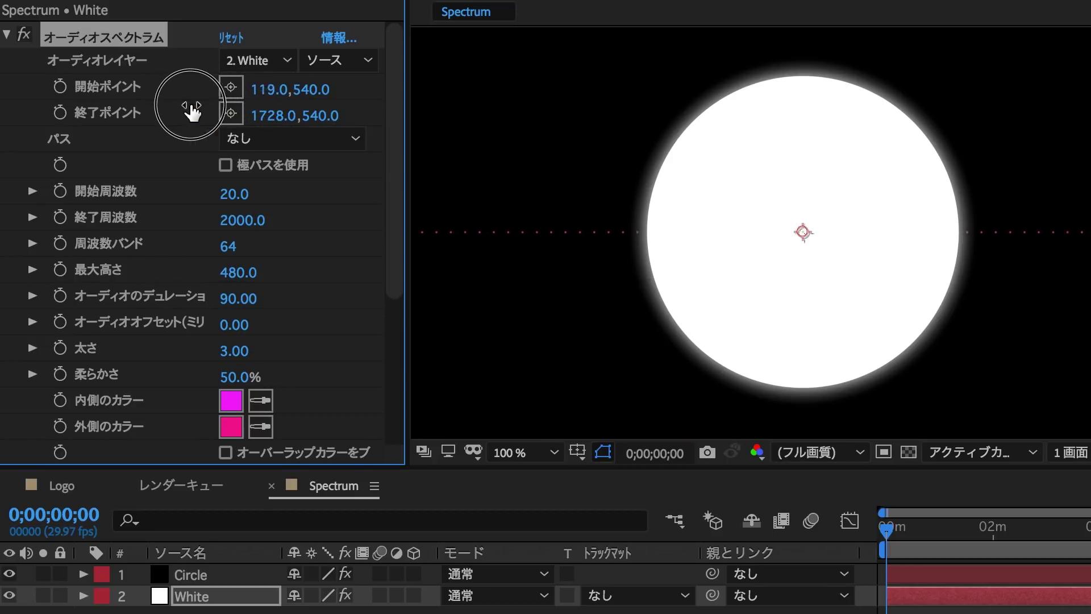
{"action": "left_click", "coordinate": [265, 98]}
{"action": "type", "text": "0"}
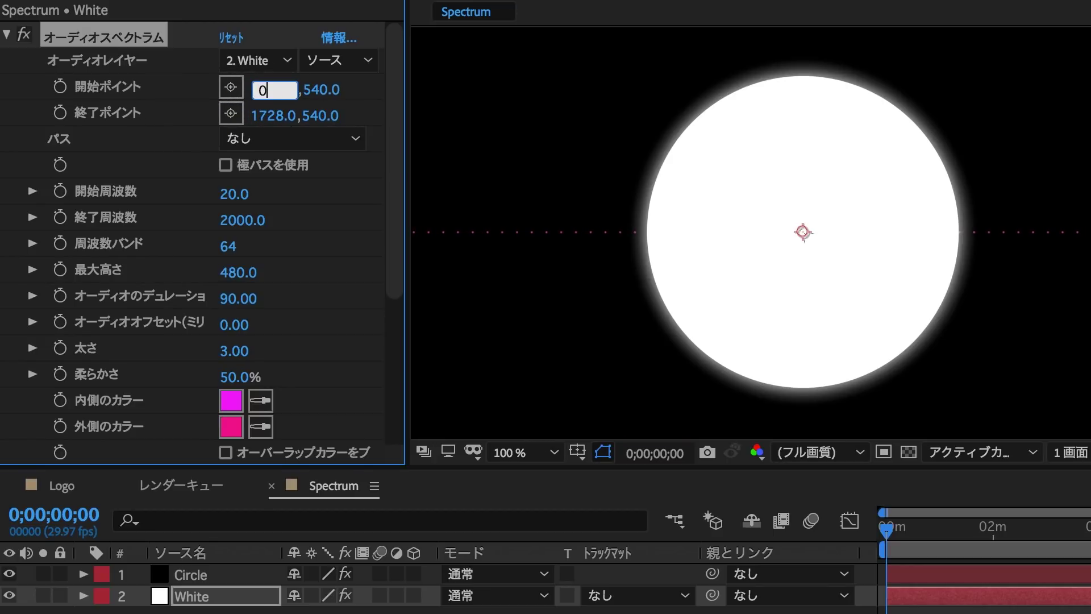
{"action": "key", "text": "Return"}
{"action": "left_click", "coordinate": [276, 117]}
{"action": "type", "text": "1"}
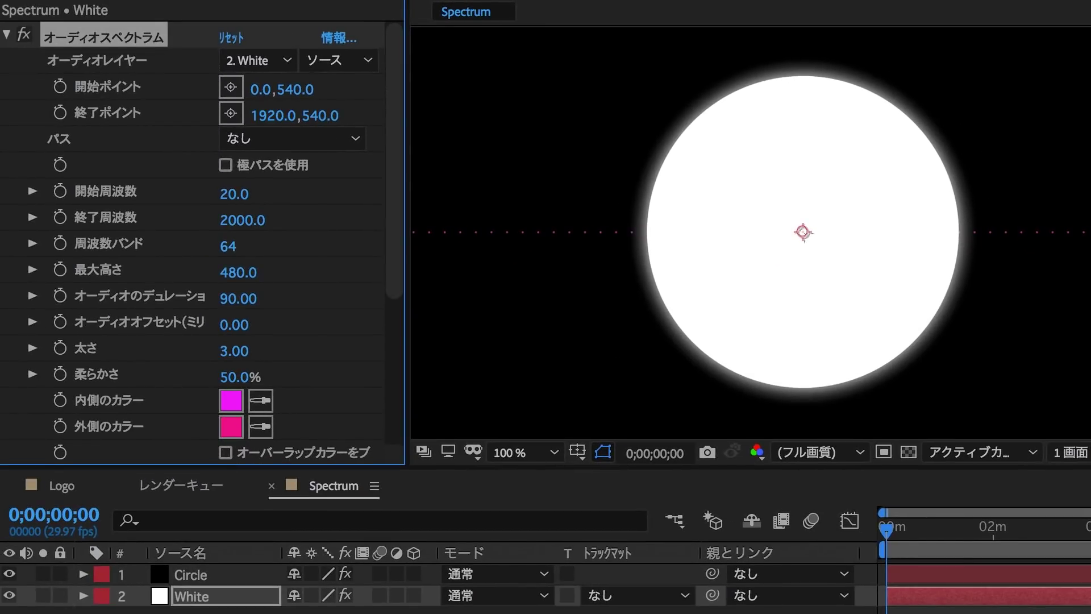
Set the Audio Spectrum to end frequency 250, 2000 bands, maximum height 700 and audio duration 170.
{"action": "left_click", "coordinate": [254, 221]}
{"action": "type", "text": "250"}
{"action": "key", "text": "Return"}
{"action": "left_click", "coordinate": [233, 250]}
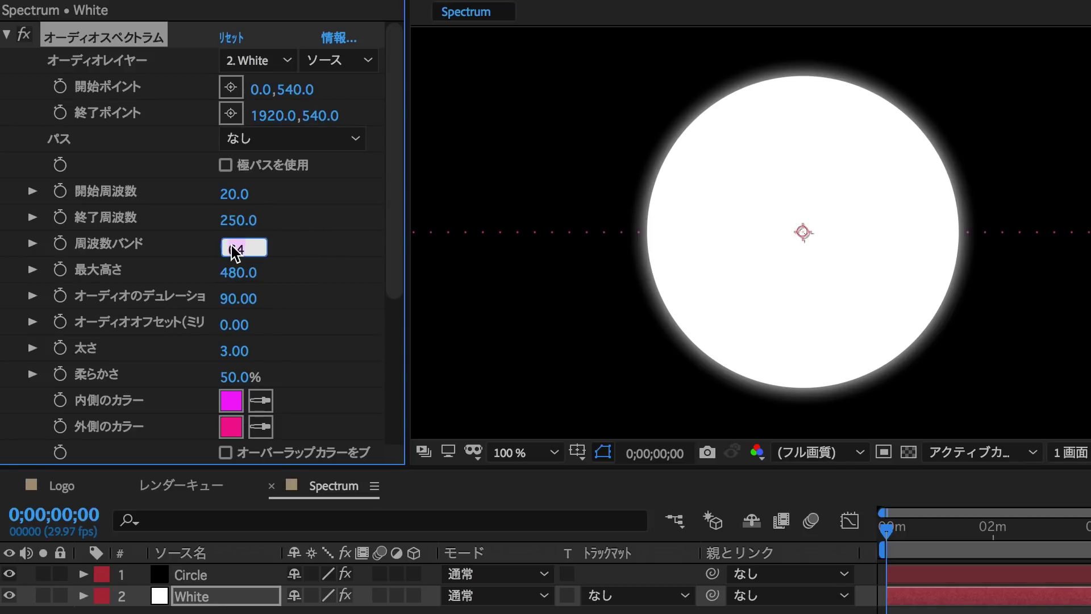
{"action": "type", "text": "2000"}
{"action": "key", "text": "Return"}
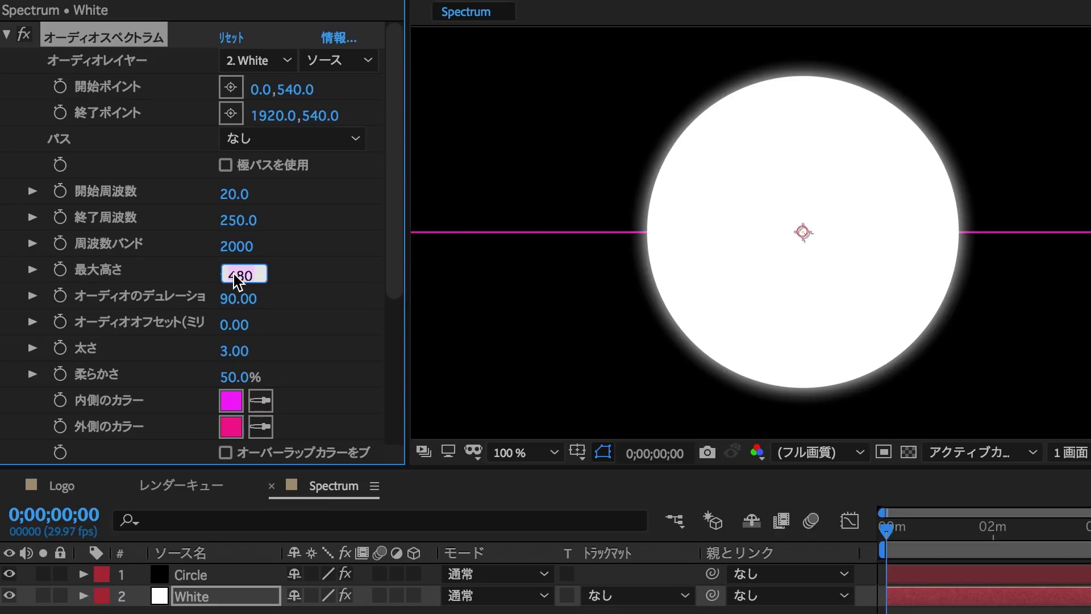
{"action": "type", "text": "74"}
{"action": "key", "text": "Return"}
{"action": "left_click", "coordinate": [254, 302]}
{"action": "type", "text": "17"}
{"action": "key", "text": "Return"}
Make the spectrum's inside and outside colours white and hide the Circle layer.
{"action": "scroll", "coordinate": [284, 323], "scroll_direction": "down", "scroll_amount": 3}
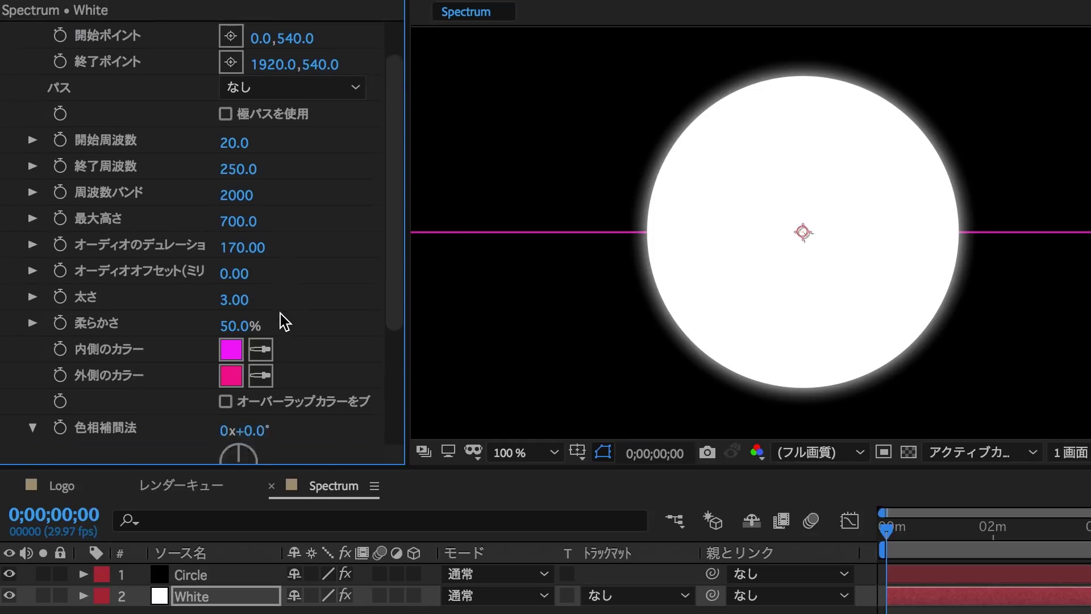
{"action": "scroll", "coordinate": [285, 329], "scroll_direction": "down", "scroll_amount": 1}
{"action": "left_click", "coordinate": [230, 332]}
{"action": "left_click_drag", "start_coordinate": [437, 408], "coordinate": [402, 370]}
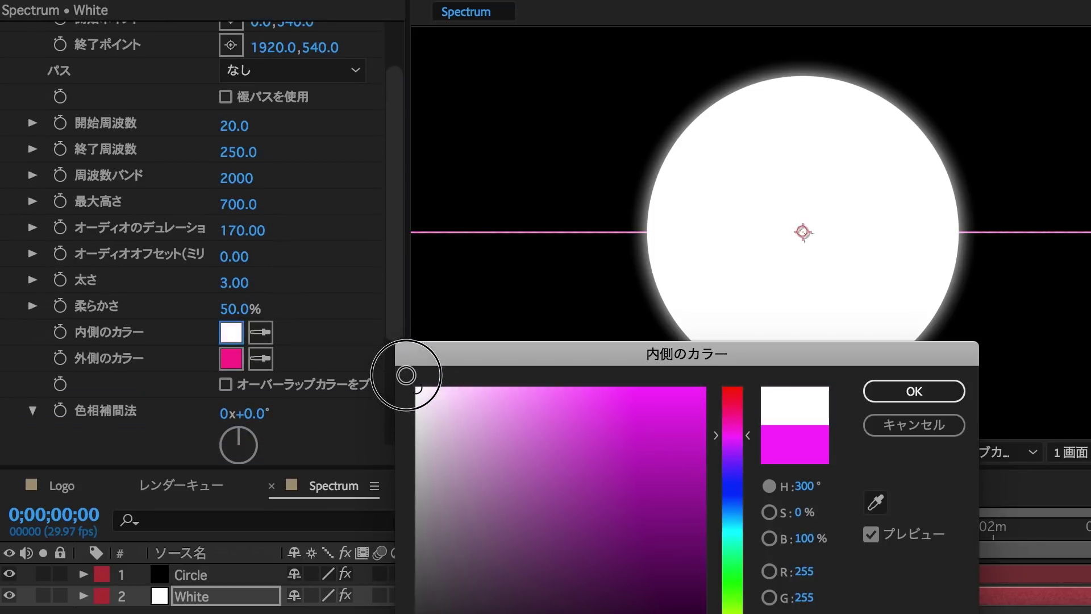
{"action": "left_click", "coordinate": [905, 391]}
{"action": "left_click", "coordinate": [239, 368]}
{"action": "left_click_drag", "start_coordinate": [432, 398], "coordinate": [397, 353]}
{"action": "left_click", "coordinate": [914, 392]}
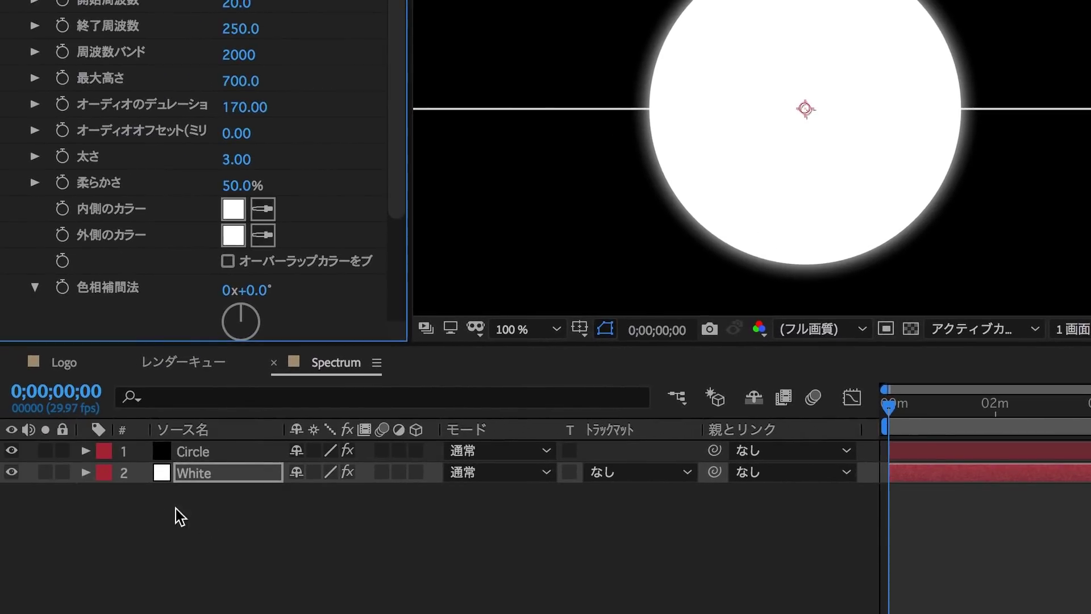
{"action": "left_click", "coordinate": [12, 472]}
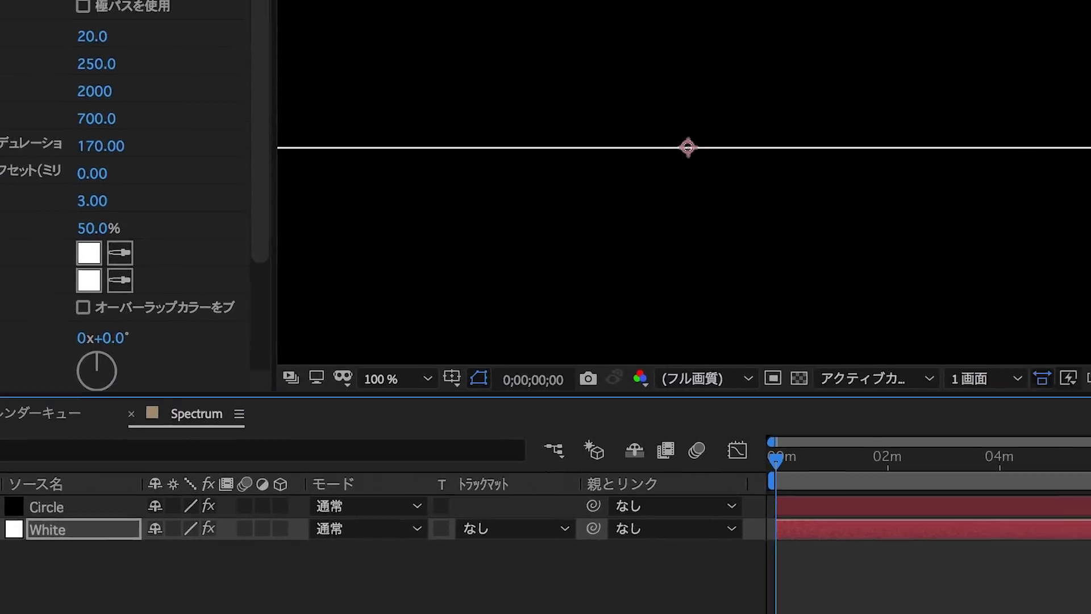
Find the 極座標 (Polar Coordinates) effect and apply it to the White layer.
{"action": "left_click", "coordinate": [944, 126]}
{"action": "type", "text": "きょくざ"}
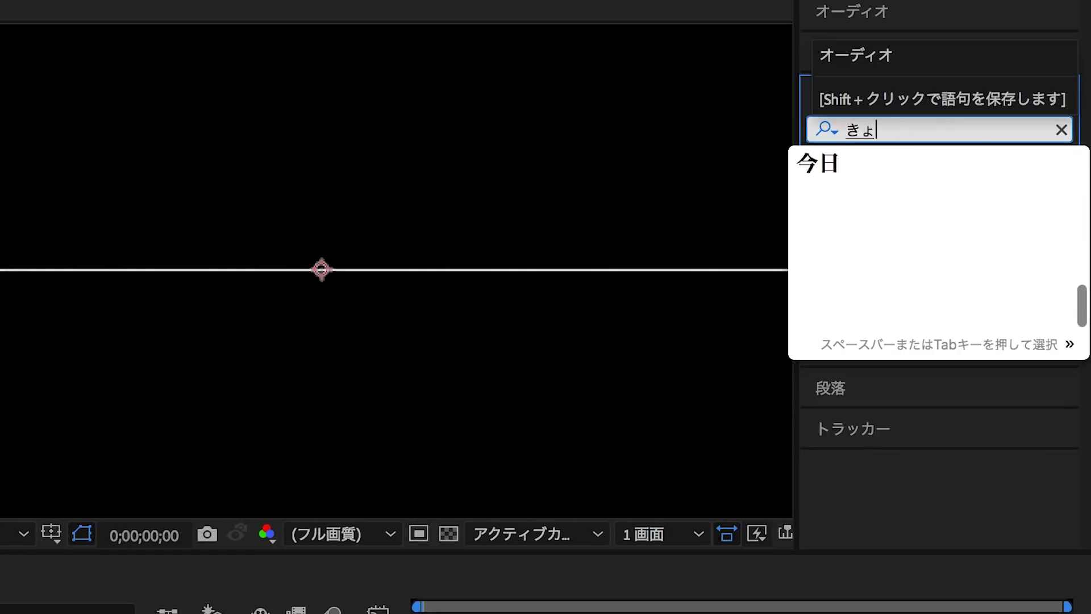
{"action": "key", "text": "space"}
{"action": "key", "text": "Return"}
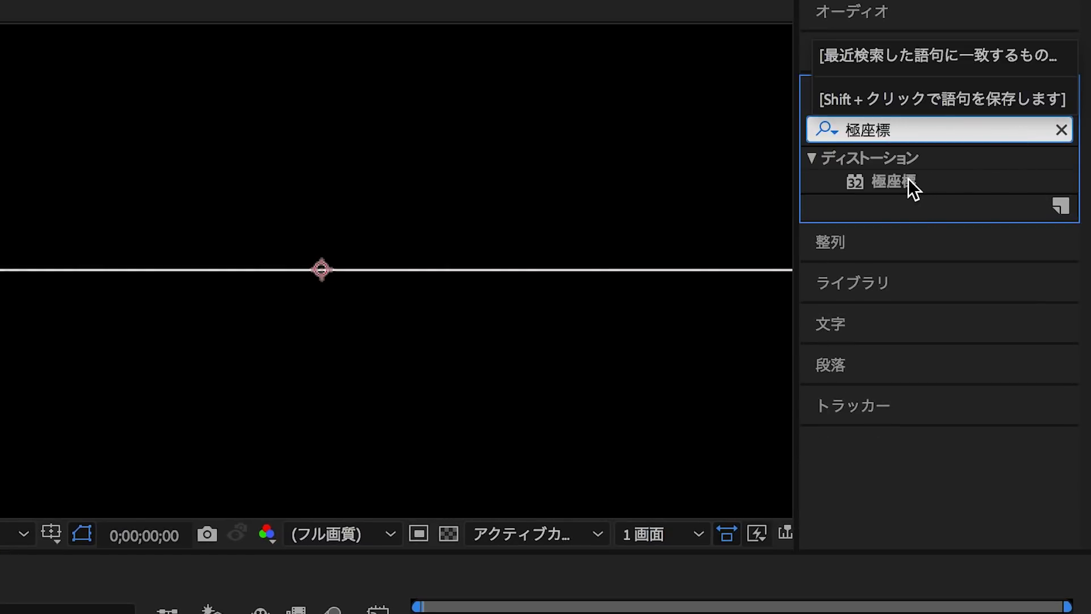
{"action": "left_click", "coordinate": [908, 181]}
{"action": "mouse_move", "coordinate": [908, 178]}
{"action": "left_mouse_down"}
{"action": "mouse_move", "coordinate": [162, 511]}
{"action": "mouse_move", "coordinate": [241, 509]}
{"action": "left_mouse_up"}
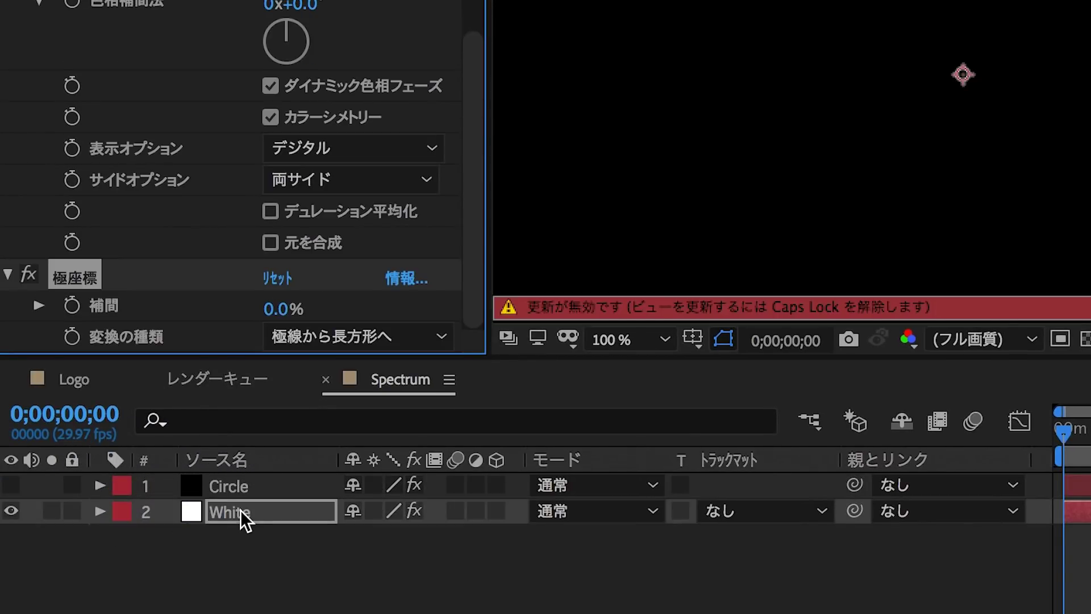
Set conversion type to rectangular-to-polar with 100% interpolation, then import Digital Kiss short ver.wav.
{"action": "left_click", "coordinate": [309, 337]}
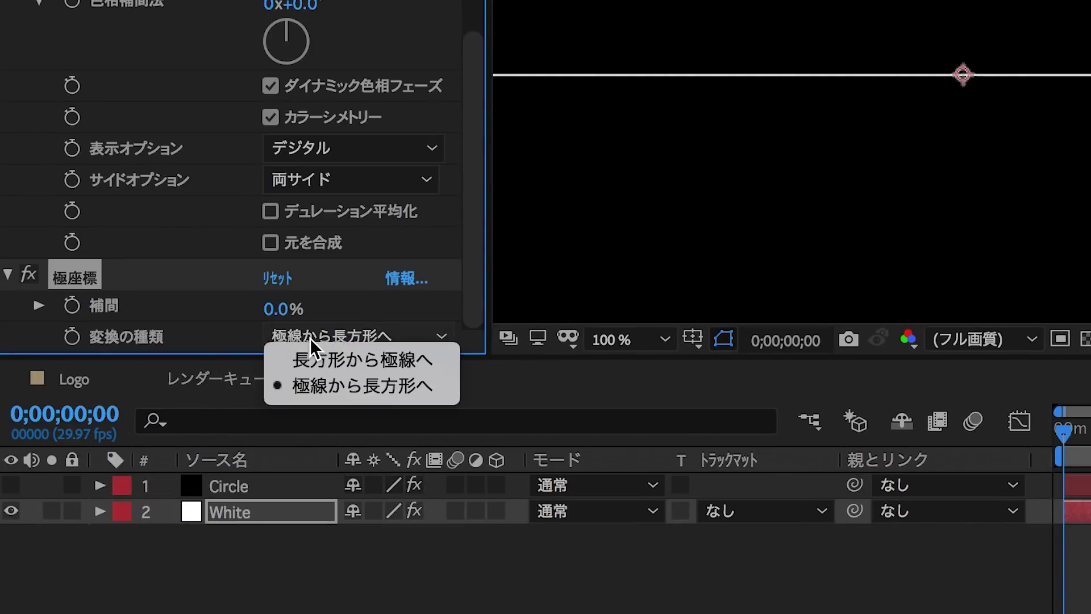
{"action": "left_click", "coordinate": [360, 361]}
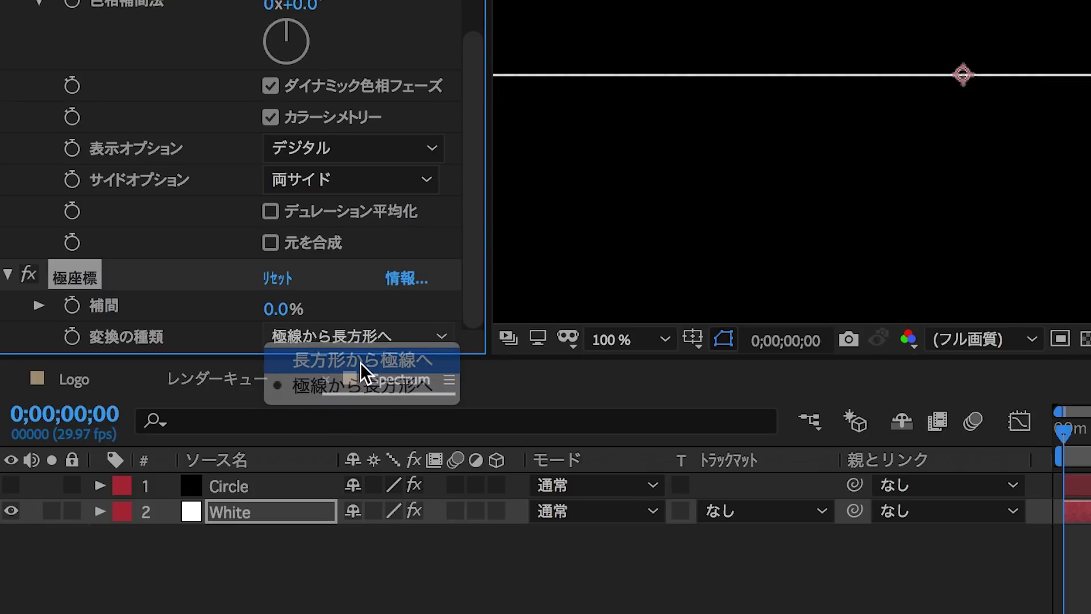
{"action": "left_click_drag", "start_coordinate": [277, 310], "coordinate": [670, 361]}
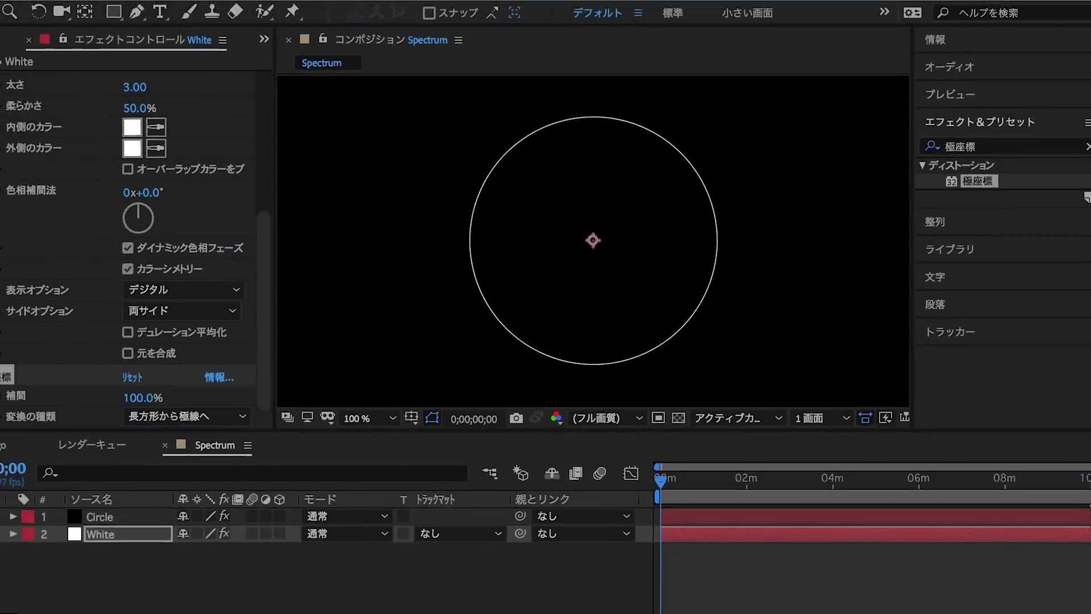
{"action": "key", "text": "ctrl+i"}
{"action": "left_click", "coordinate": [362, 104]}
Add Digital Kiss short ver.wav to the Spectrum timeline and precompose it as Music.
{"action": "left_click_drag", "start_coordinate": [363, 104], "coordinate": [115, 536]}
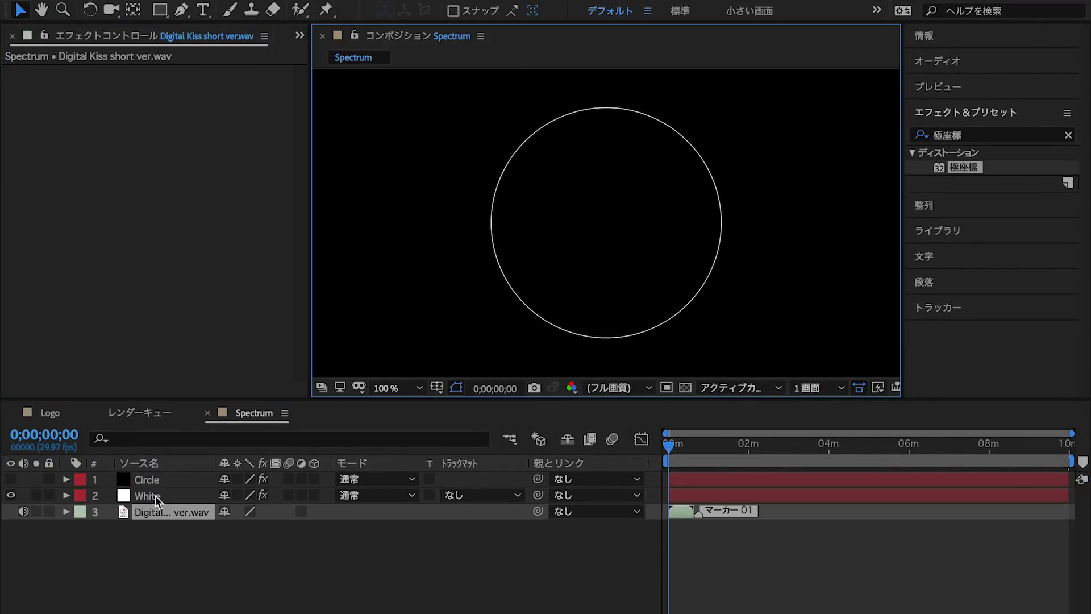
{"action": "right_click", "coordinate": [175, 513]}
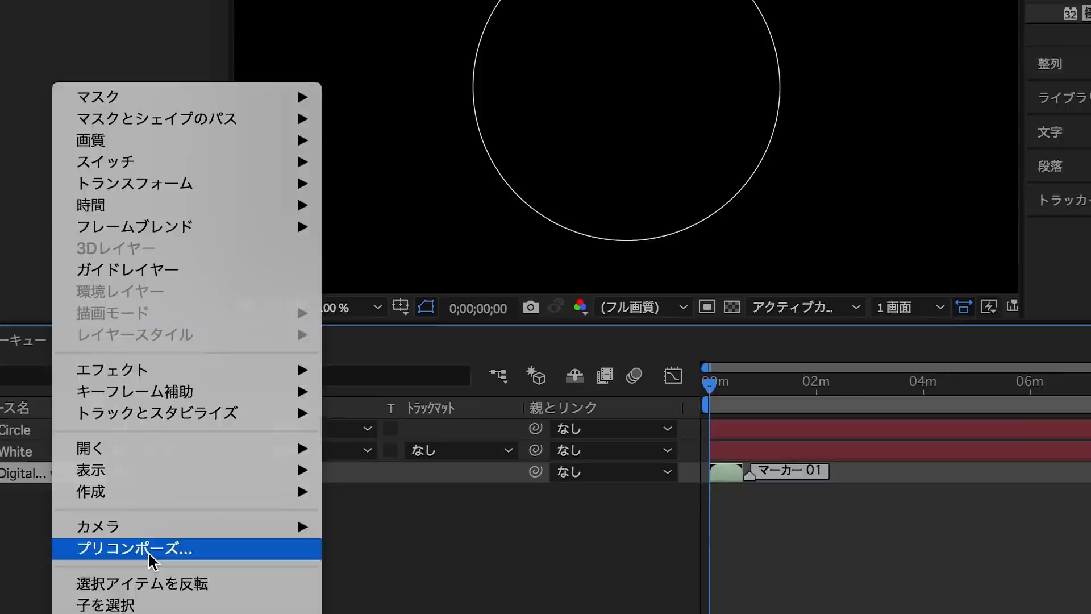
{"action": "left_click", "coordinate": [150, 508]}
{"action": "type", "text": "Music"}
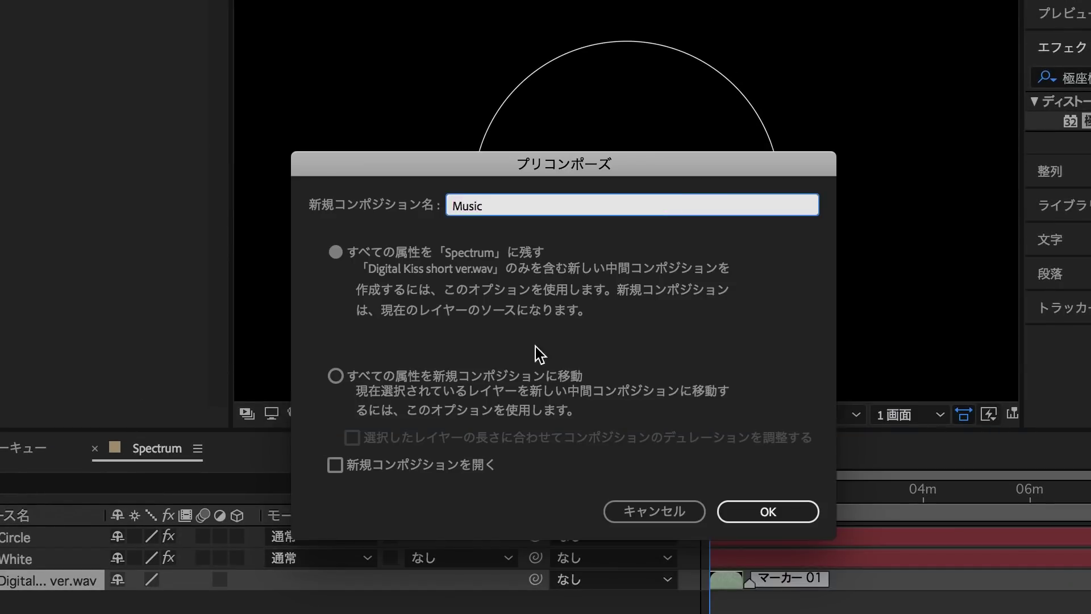
{"action": "left_click", "coordinate": [769, 511]}
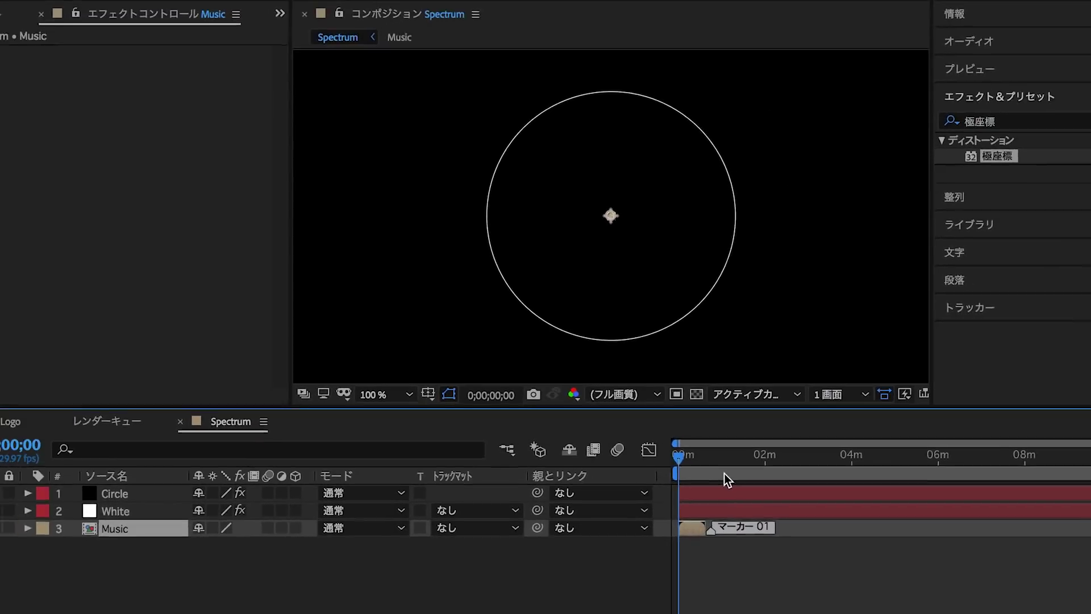
Drive the White layer's Audio Spectrum from the Music precomp layer.
{"action": "left_click", "coordinate": [144, 498]}
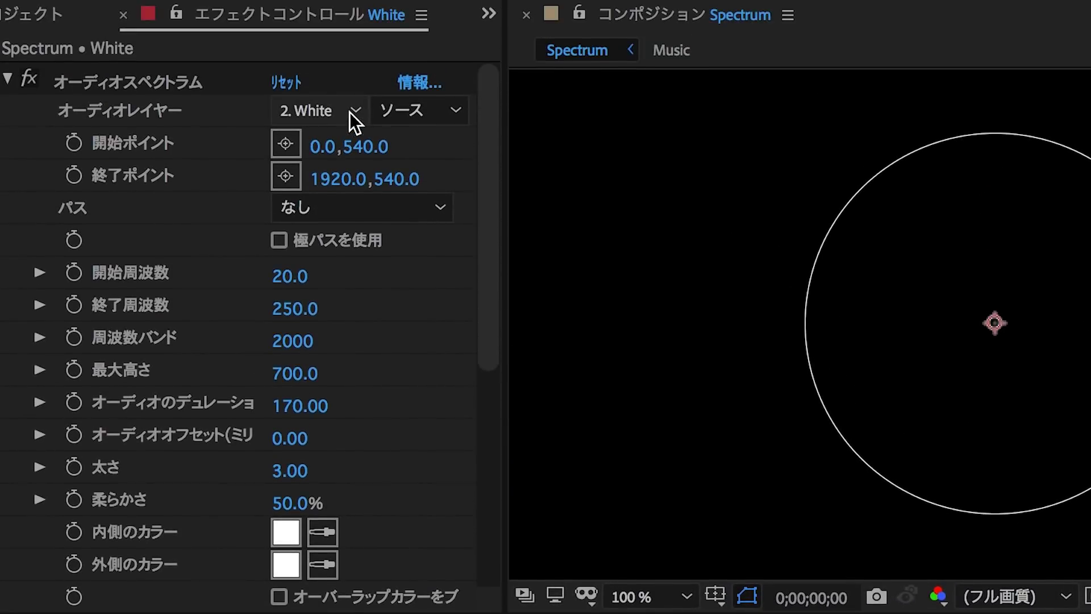
{"action": "left_click", "coordinate": [349, 111]}
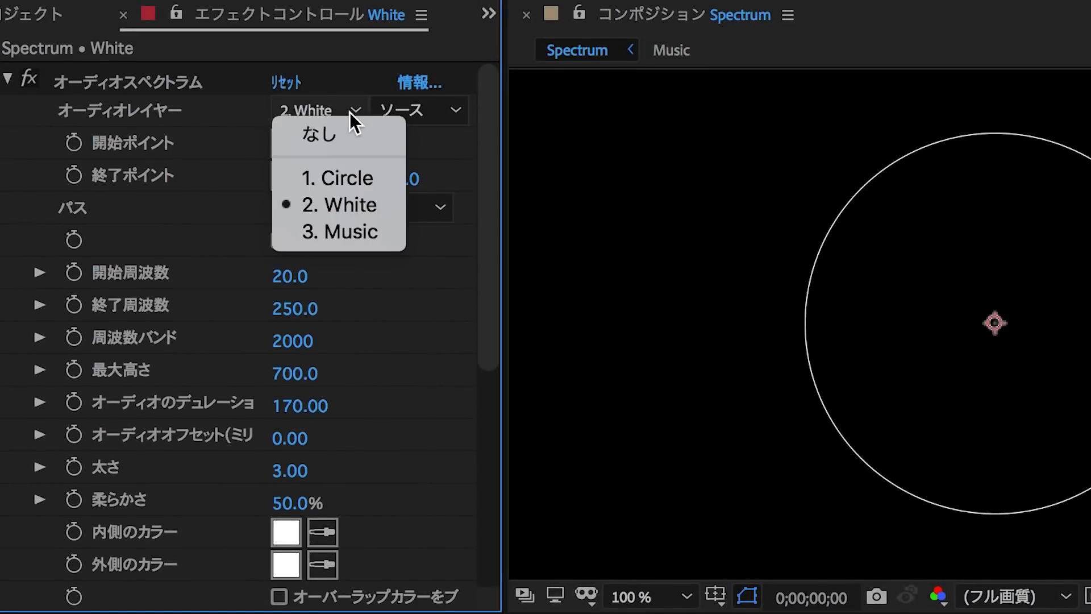
{"action": "left_click", "coordinate": [352, 234]}
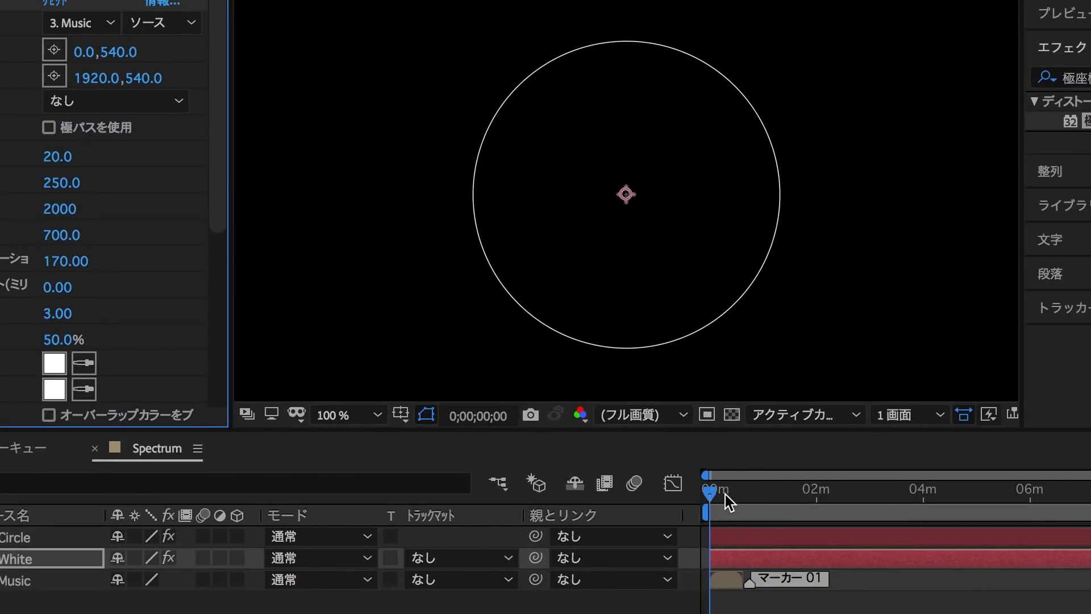
{"action": "left_click", "coordinate": [725, 495]}
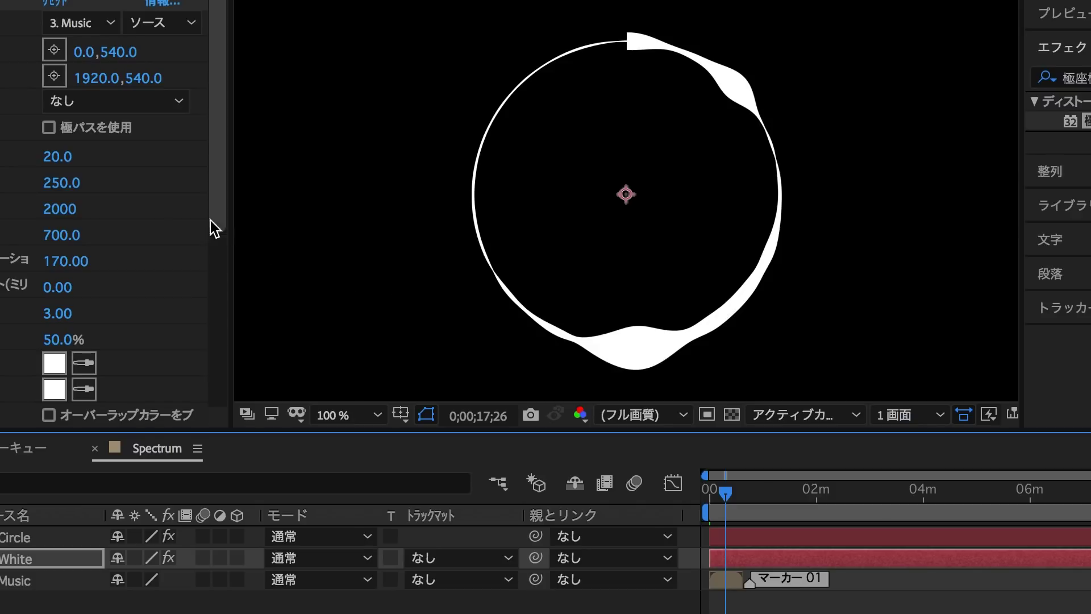
Set the spectrum's side option to サイドB so only side B is drawn.
{"action": "scroll", "coordinate": [141, 292], "scroll_direction": "down", "scroll_amount": 3}
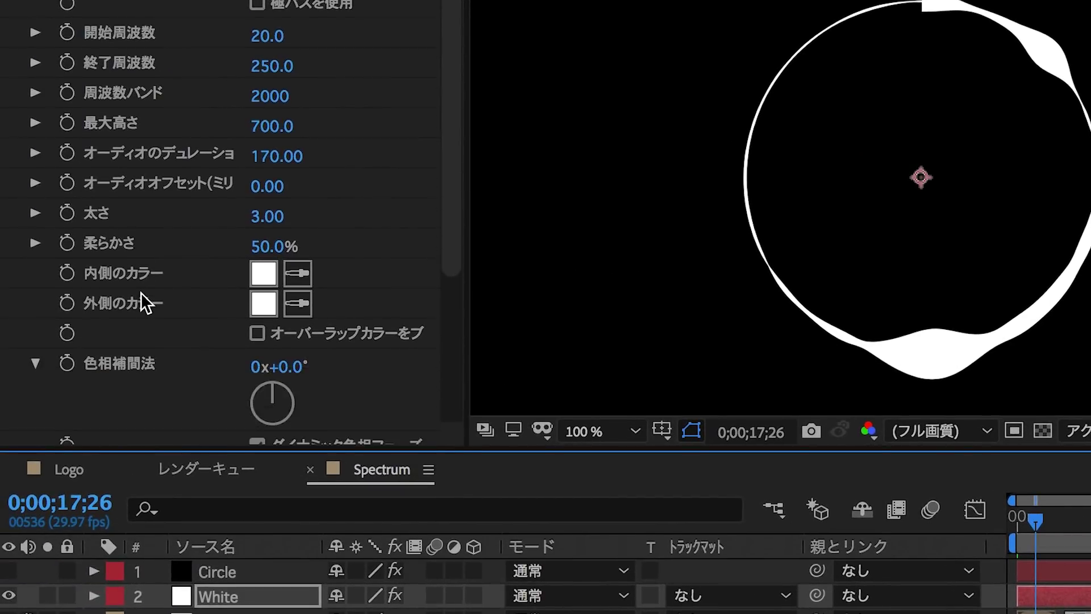
{"action": "scroll", "coordinate": [141, 292], "scroll_direction": "down", "scroll_amount": 4}
{"action": "scroll", "coordinate": [141, 292], "scroll_direction": "down", "scroll_amount": 3}
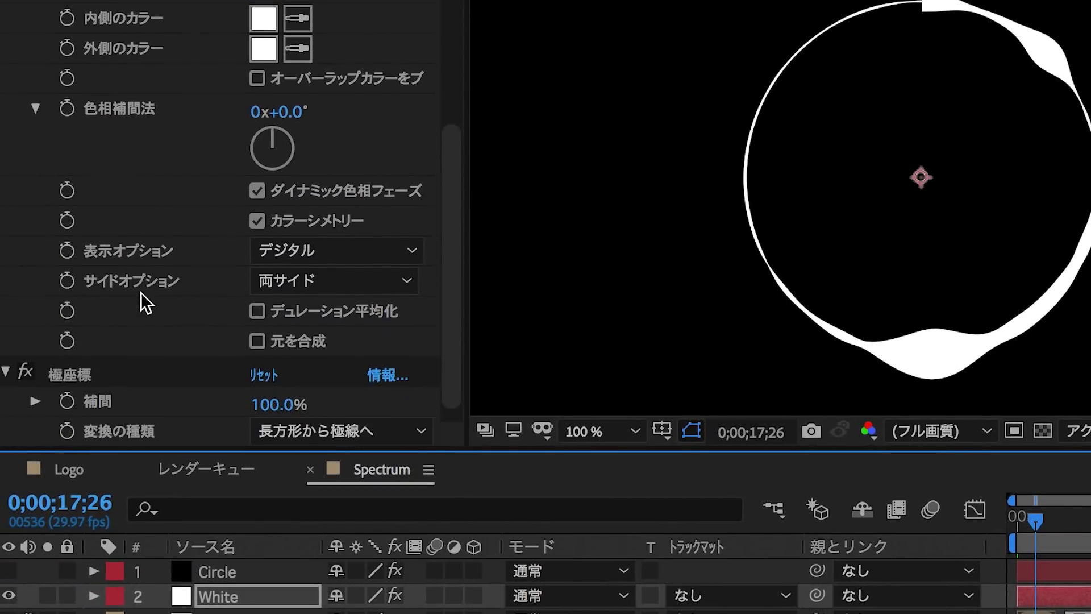
{"action": "left_click", "coordinate": [401, 275]}
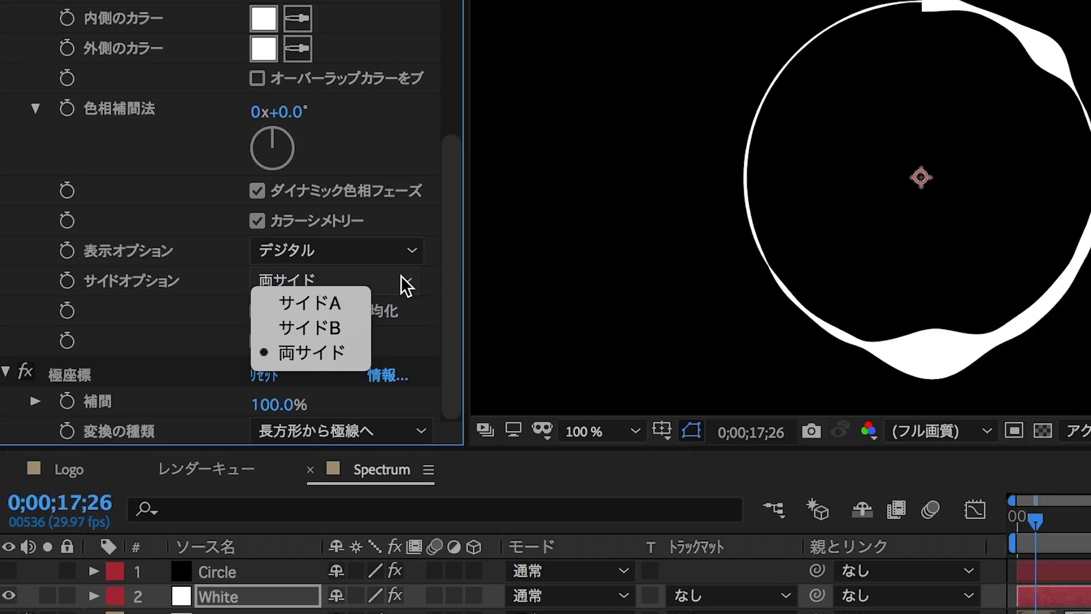
{"action": "left_click", "coordinate": [323, 328]}
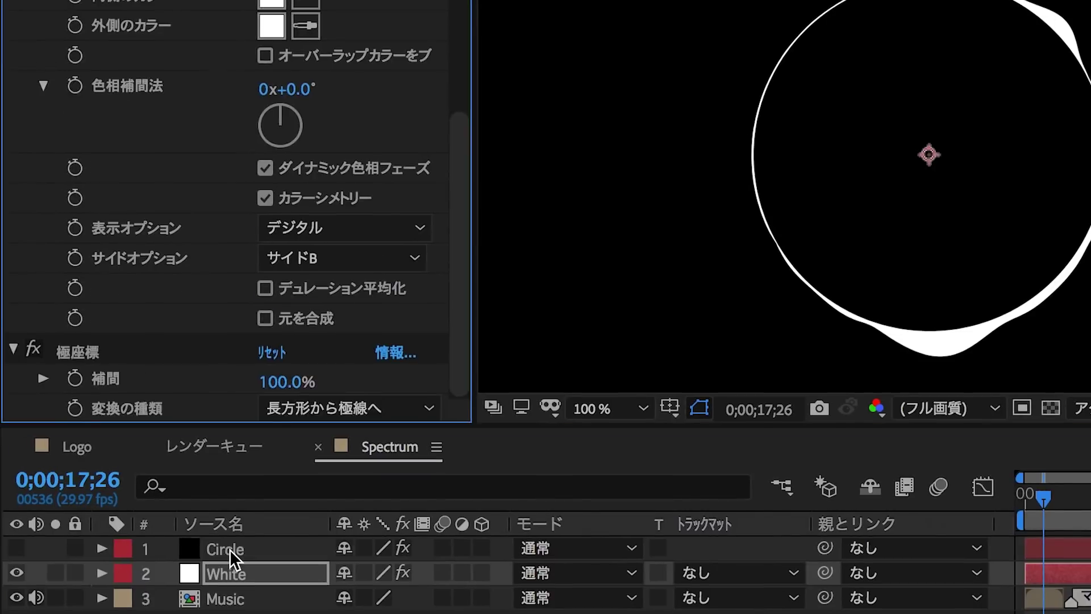
{"action": "left_click", "coordinate": [229, 549]}
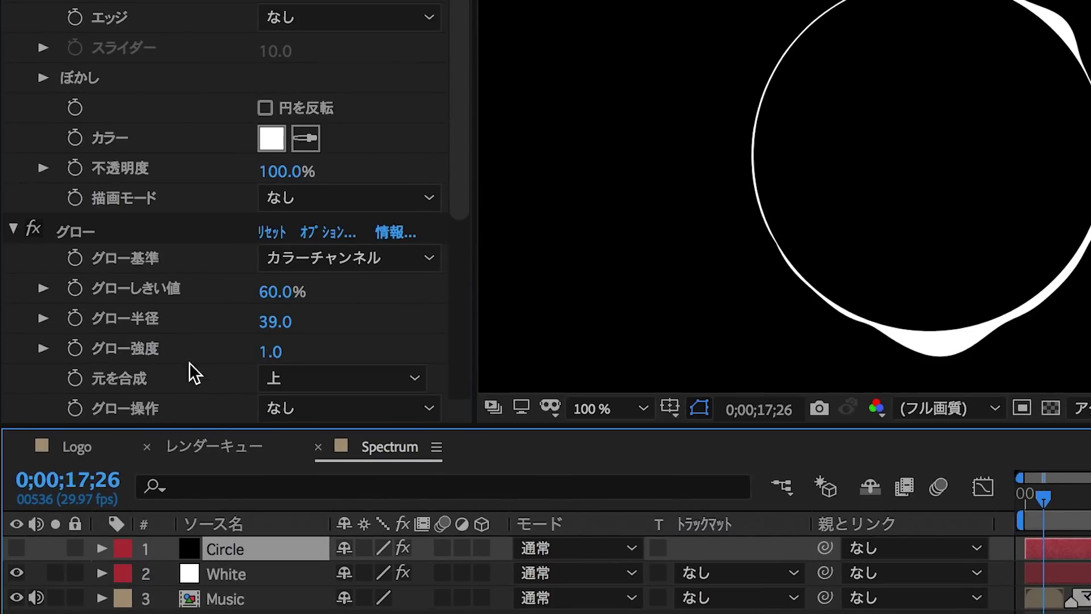
Copy the Circle layer's Glow effect (radius 39.0) and paste it onto the White layer.
{"action": "scroll", "coordinate": [187, 228], "scroll_direction": "down", "scroll_amount": 3}
{"action": "left_click", "coordinate": [14, 108]}
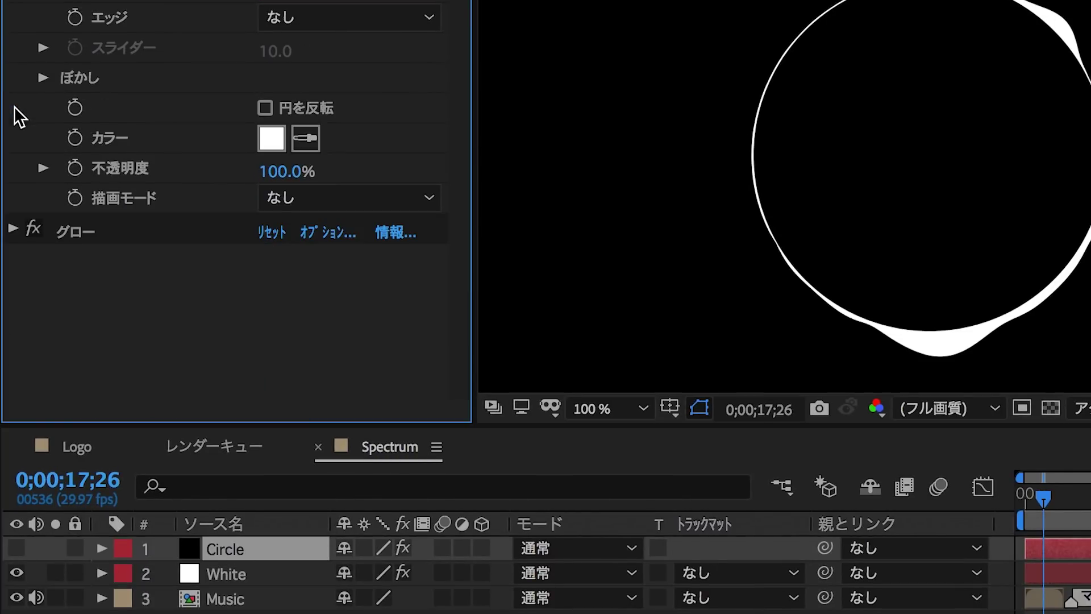
{"action": "left_click", "coordinate": [91, 230]}
{"action": "key", "text": "ctrl+c"}
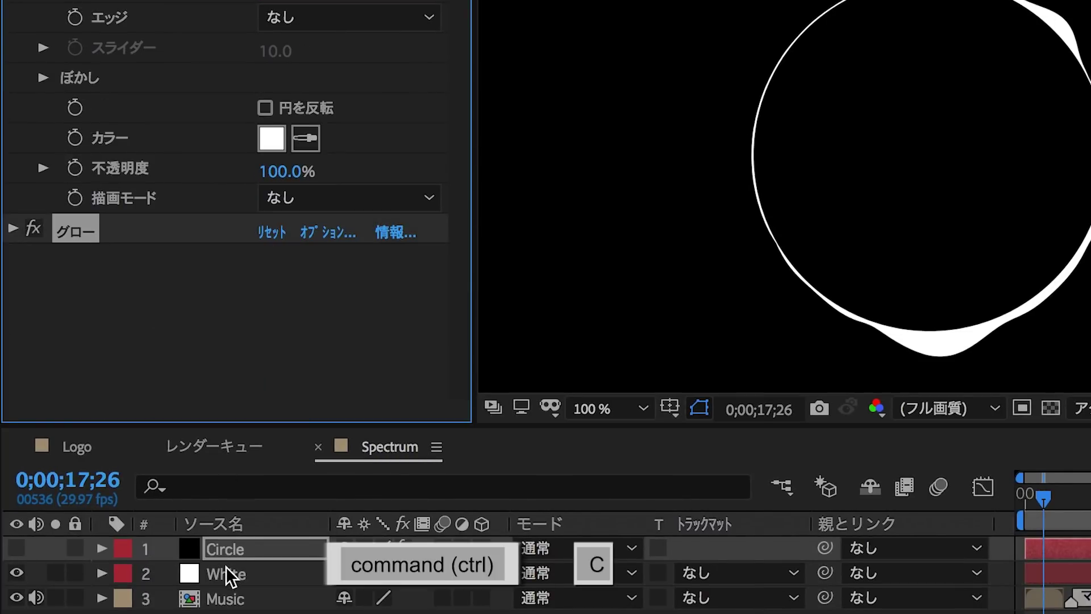
{"action": "left_click", "coordinate": [227, 567]}
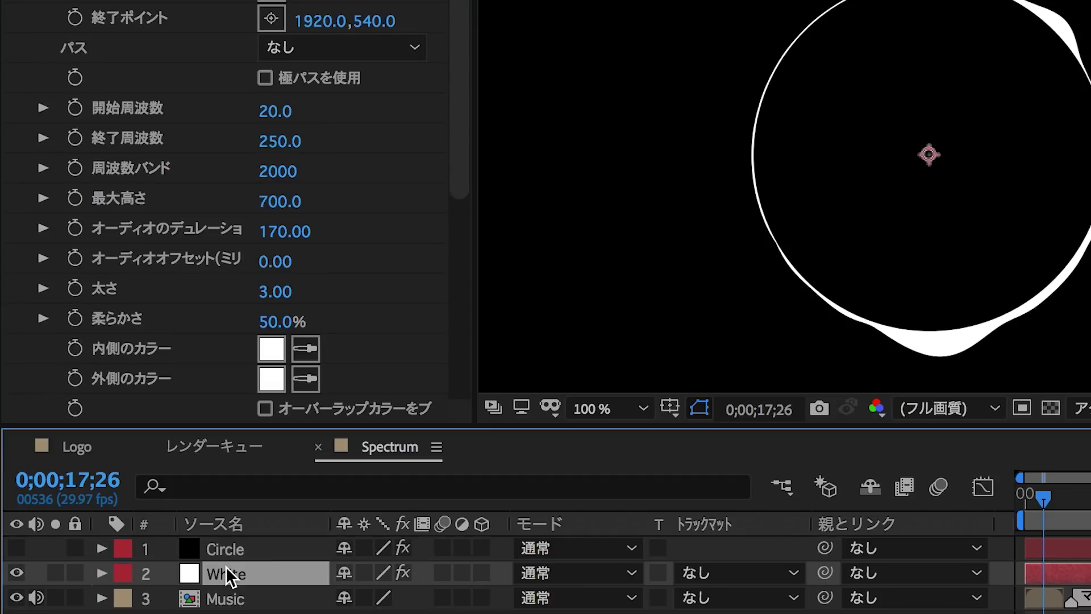
{"action": "key", "text": "ctrl+v"}
{"action": "scroll", "coordinate": [80, 308], "scroll_direction": "down", "scroll_amount": 8}
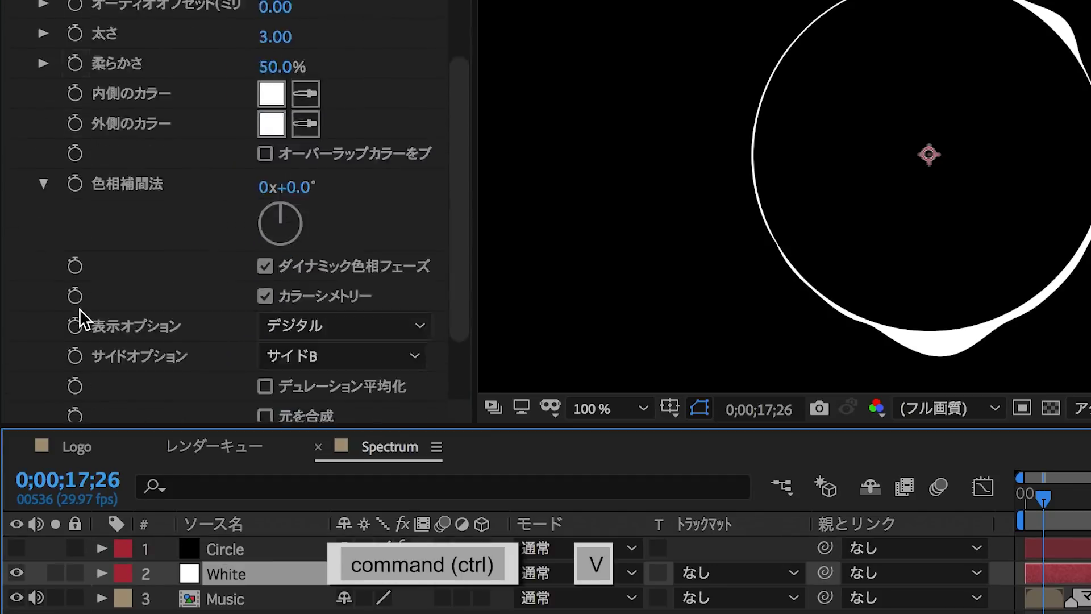
{"action": "scroll", "coordinate": [78, 318], "scroll_direction": "down", "scroll_amount": 3}
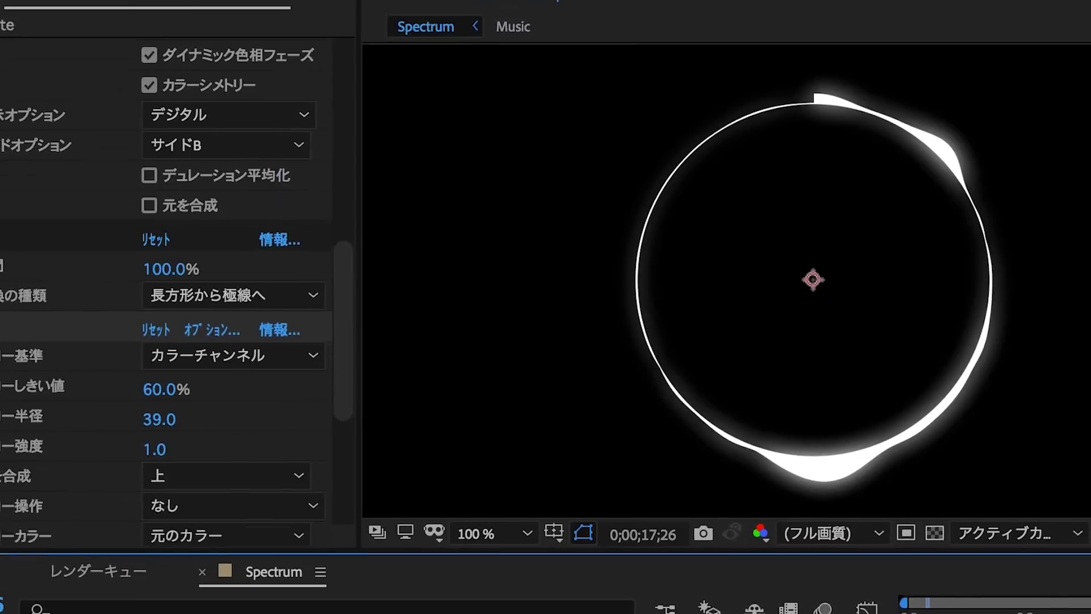
{"action": "scroll", "coordinate": [170, 294], "scroll_direction": "down", "scroll_amount": 2}
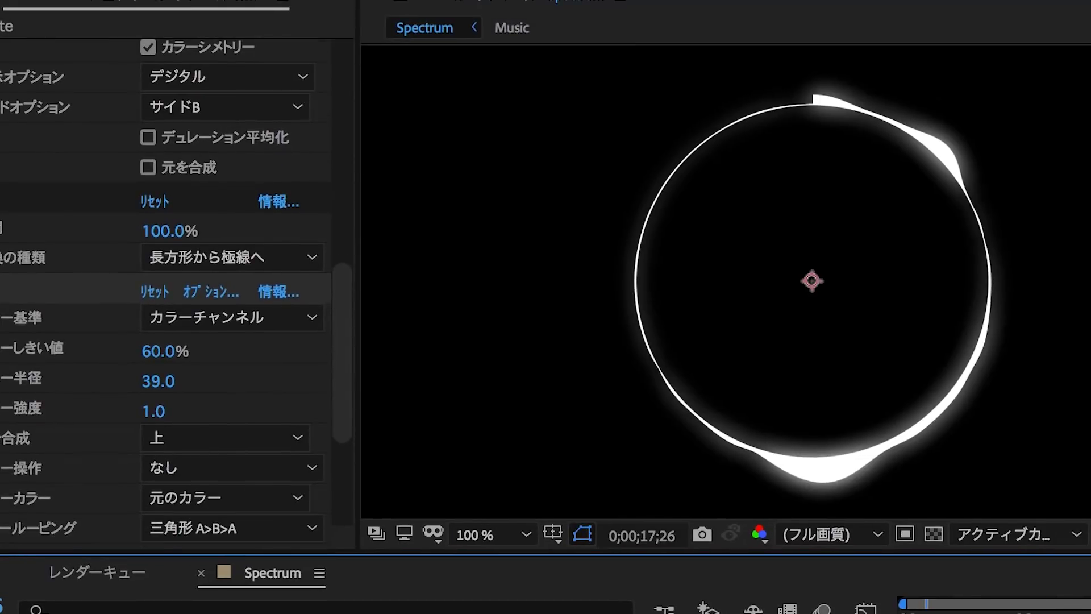
{"action": "scroll", "coordinate": [170, 293], "scroll_direction": "down", "scroll_amount": 5}
{"action": "scroll", "coordinate": [171, 293], "scroll_direction": "down", "scroll_amount": 1}
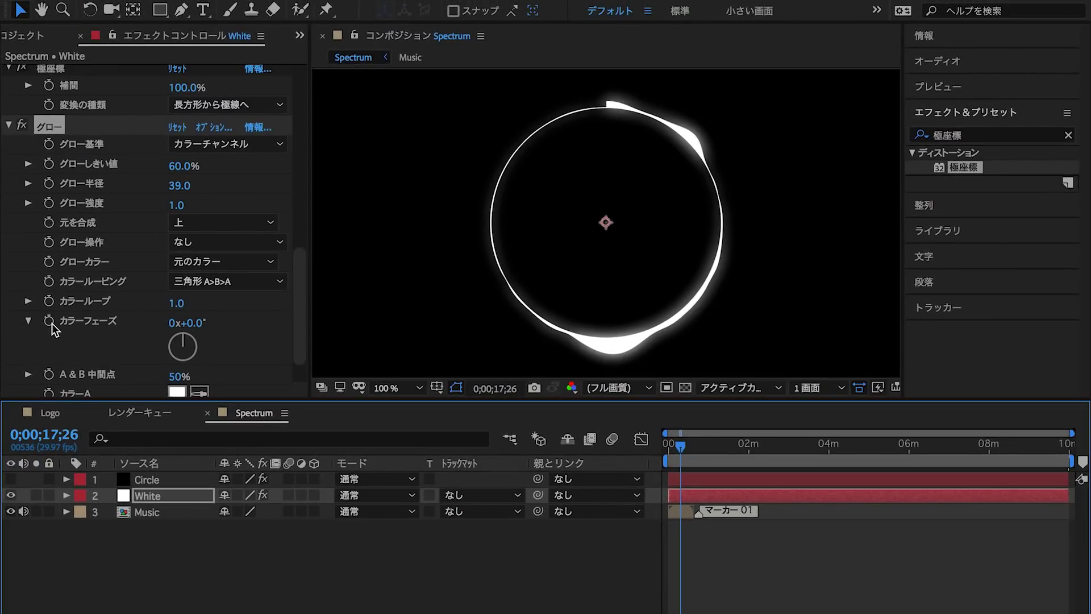
{"action": "left_click", "coordinate": [157, 497]}
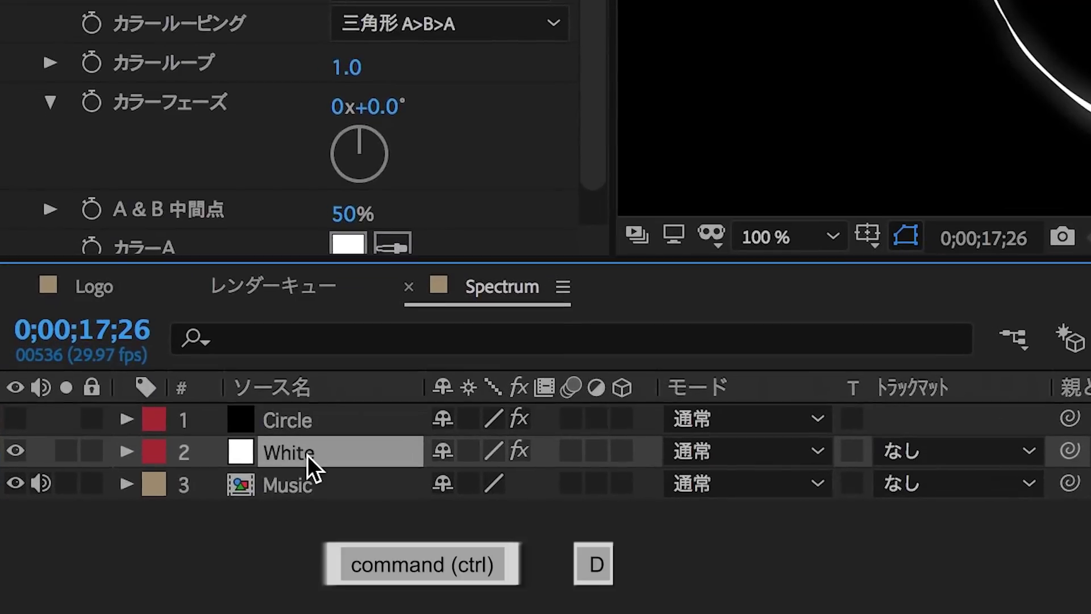
Duplicate the White layer and give the copy maximum height 750 and audio duration 160.
{"action": "key", "text": "ctrl+d"}
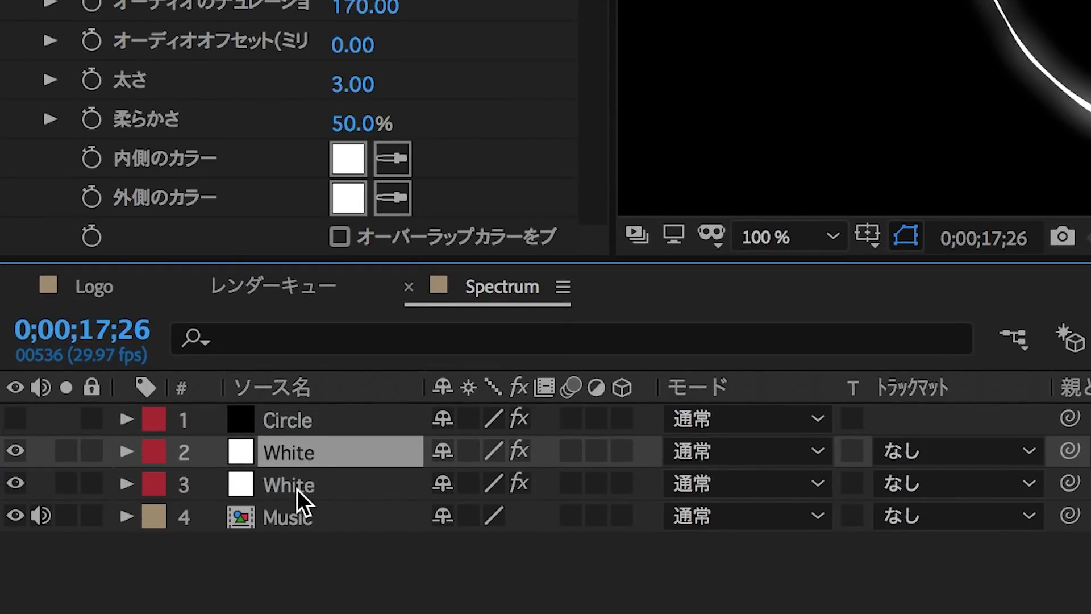
{"action": "left_click", "coordinate": [297, 490]}
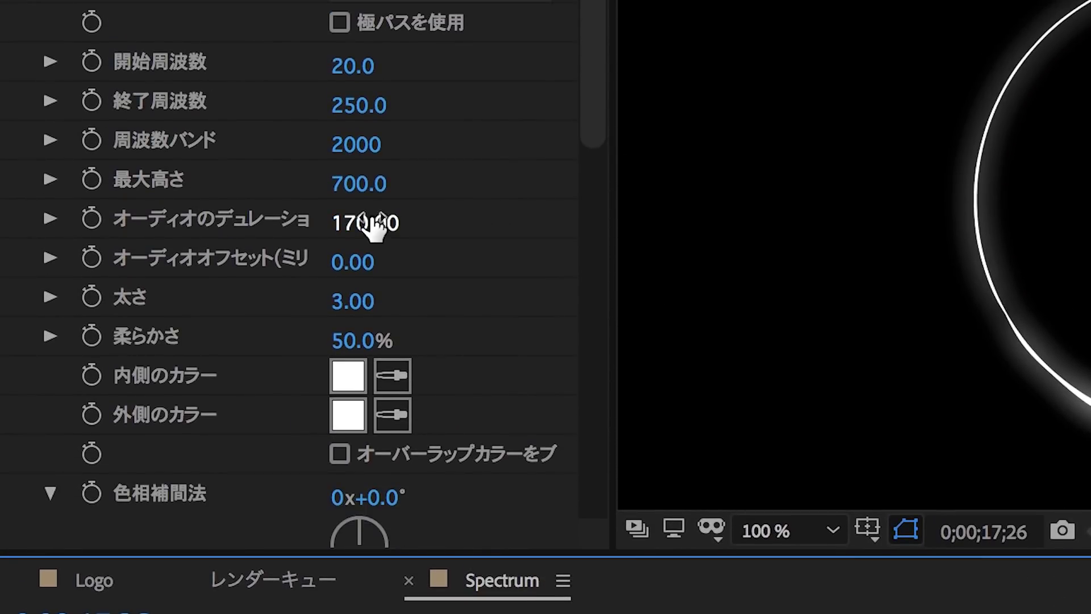
{"action": "left_click", "coordinate": [366, 185]}
{"action": "type", "text": "750"}
{"action": "key", "text": "Return"}
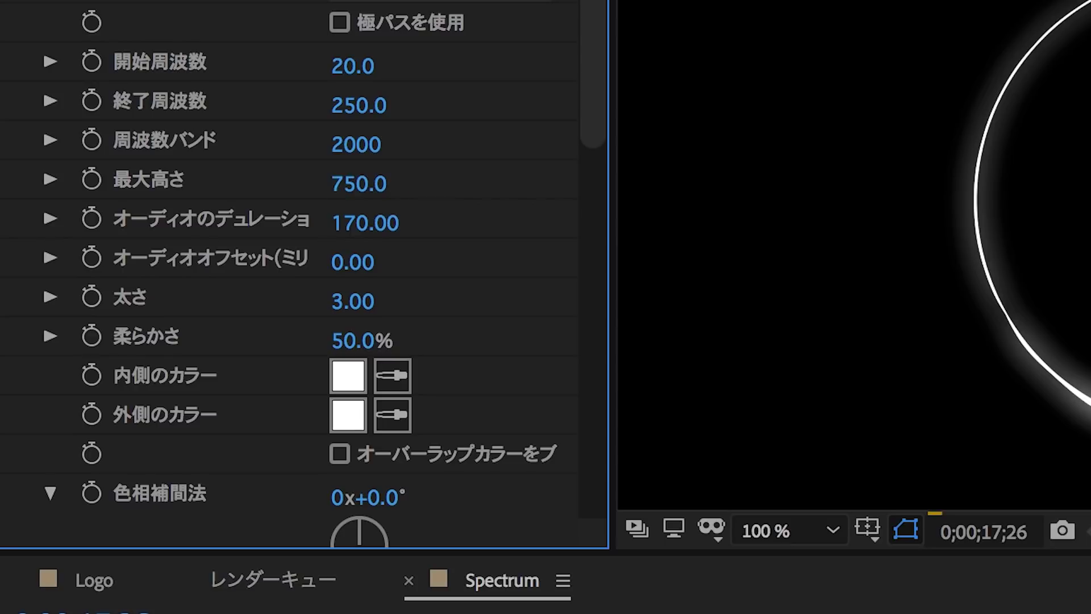
{"action": "left_click", "coordinate": [352, 211]}
{"action": "type", "text": "160"}
{"action": "key", "text": "Return"}
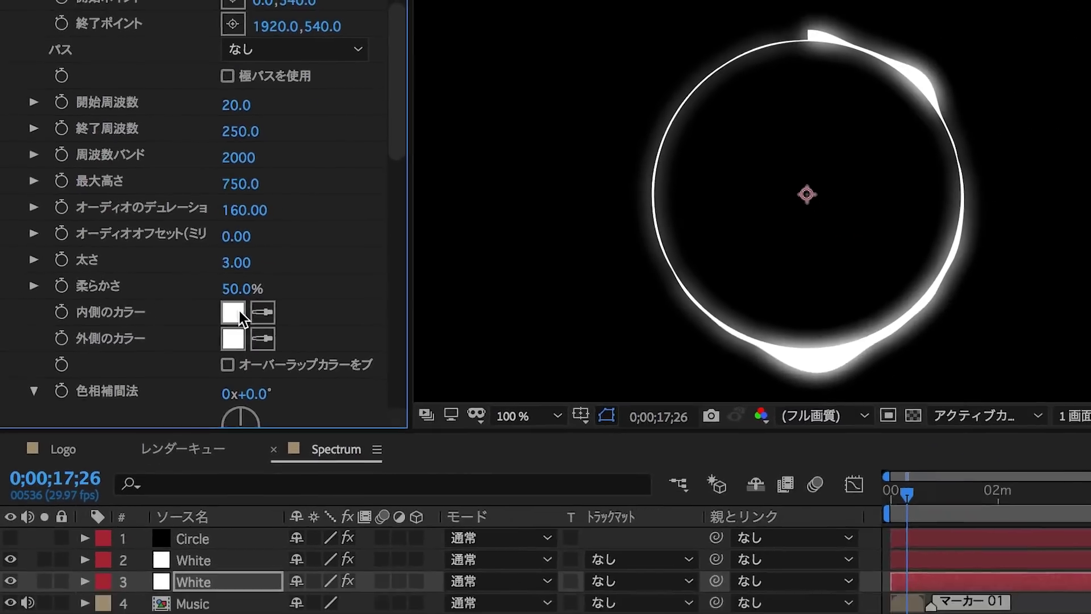
Colour the copy red (FF0000) inside and outside and rename it Red.
{"action": "left_click", "coordinate": [348, 375]}
{"action": "left_click_drag", "start_coordinate": [738, 393], "coordinate": [741, 348]}
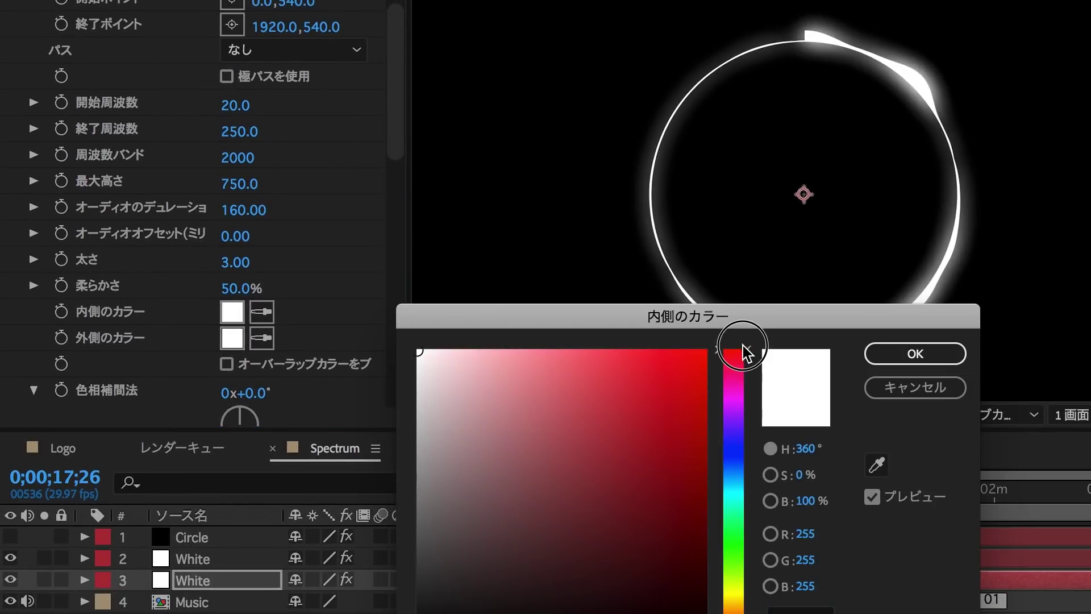
{"action": "left_click_drag", "start_coordinate": [664, 366], "coordinate": [736, 318]}
{"action": "left_click", "coordinate": [913, 366]}
{"action": "left_click", "coordinate": [232, 338]}
{"action": "left_click", "coordinate": [816, 602]}
{"action": "type", "text": "FF0000"}
{"action": "left_click", "coordinate": [913, 364]}
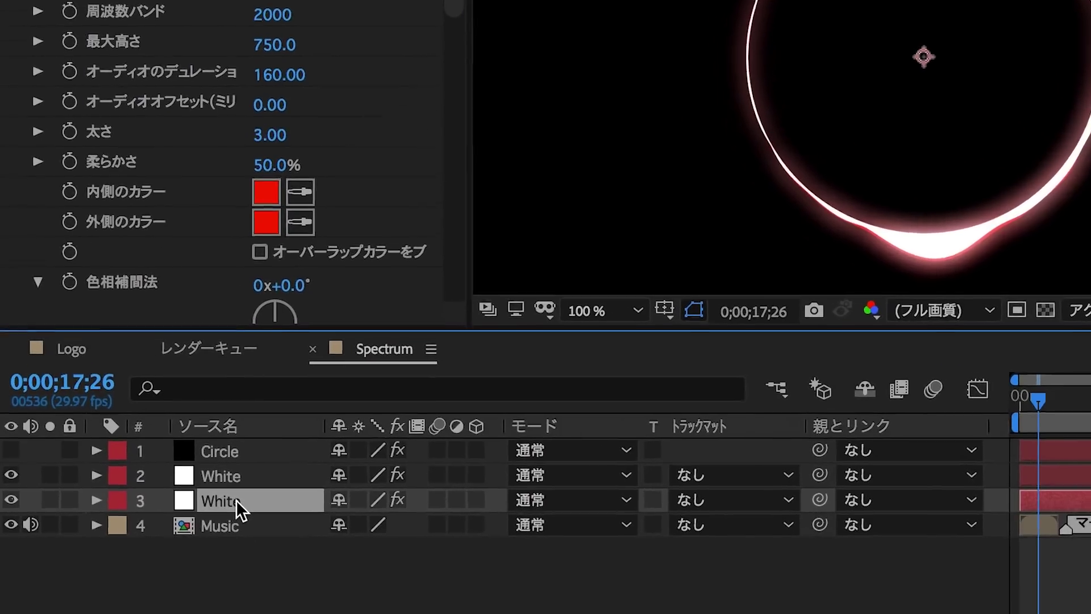
{"action": "key", "text": "Return"}
{"action": "type", "text": "Red"}
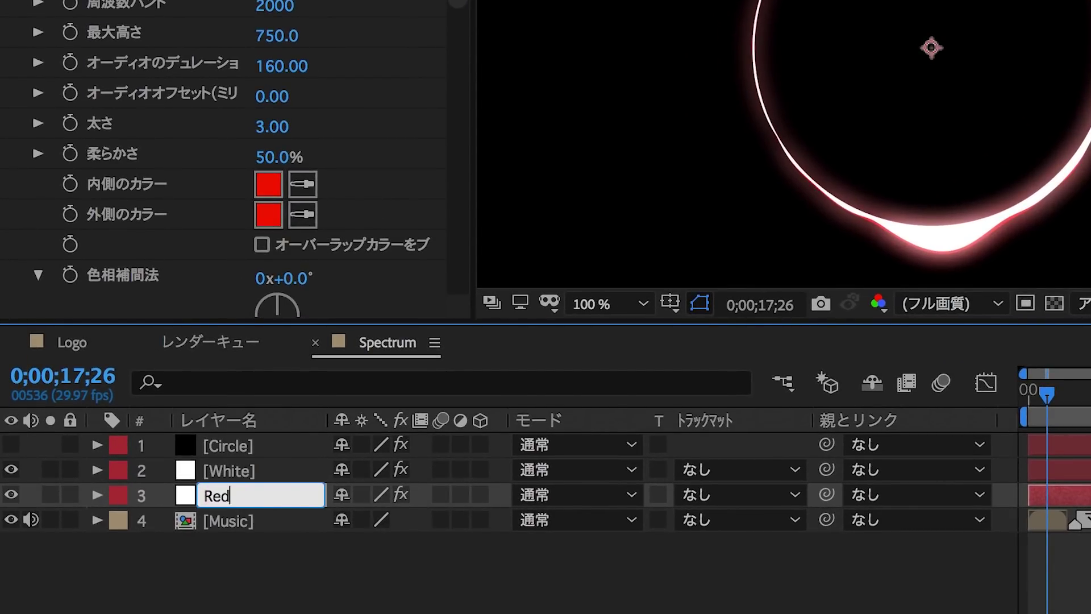
{"action": "key", "text": "Return"}
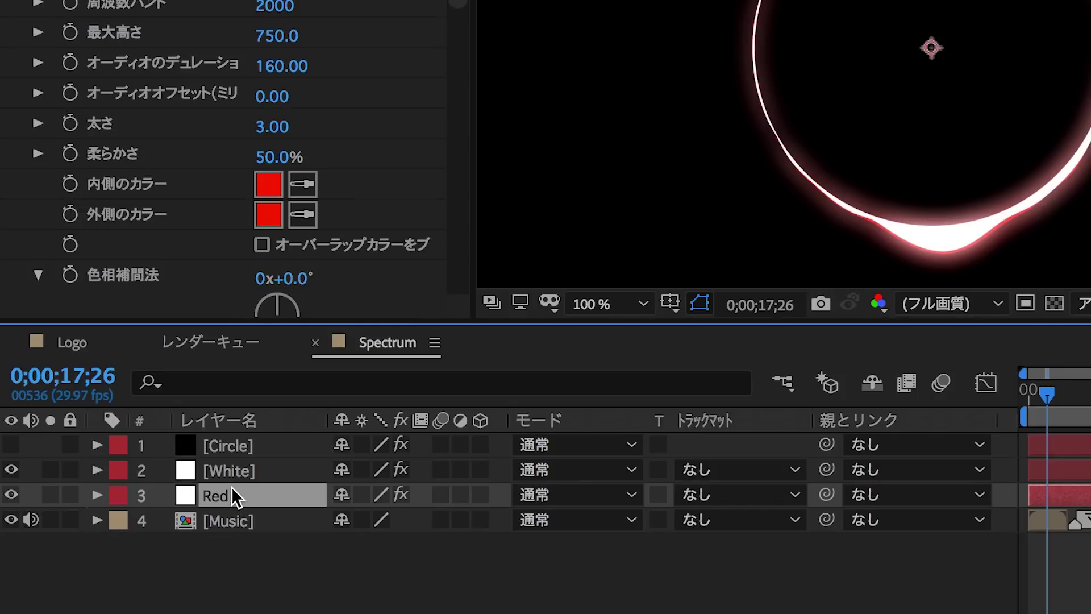
Duplicate Red, place Red 2 below it, and set maximum height 800 and audio duration 150.
{"action": "key", "text": "ctrl+d"}
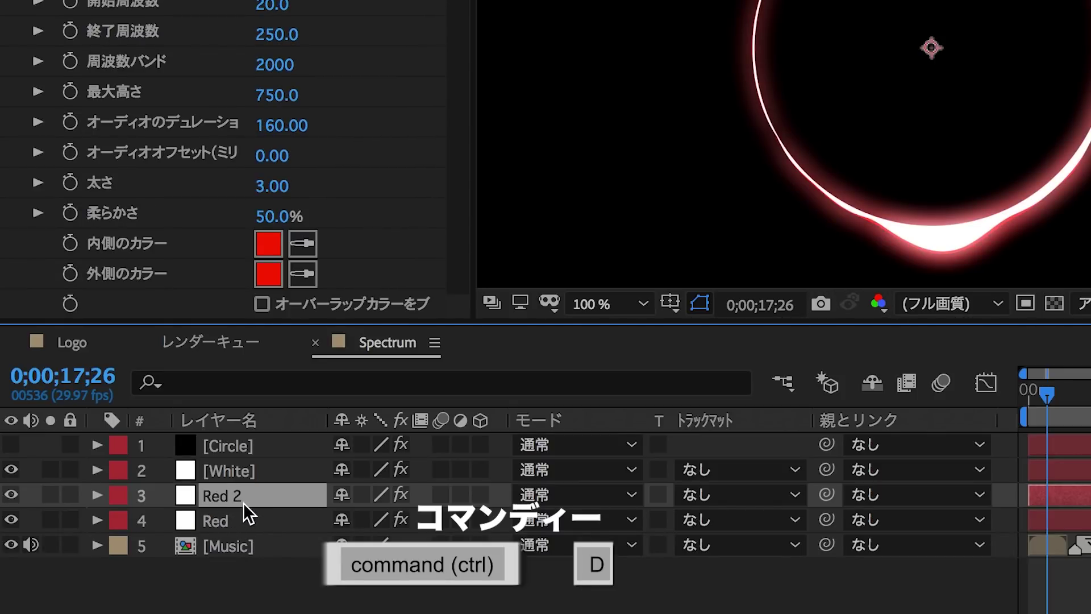
{"action": "left_click_drag", "start_coordinate": [244, 502], "coordinate": [243, 526]}
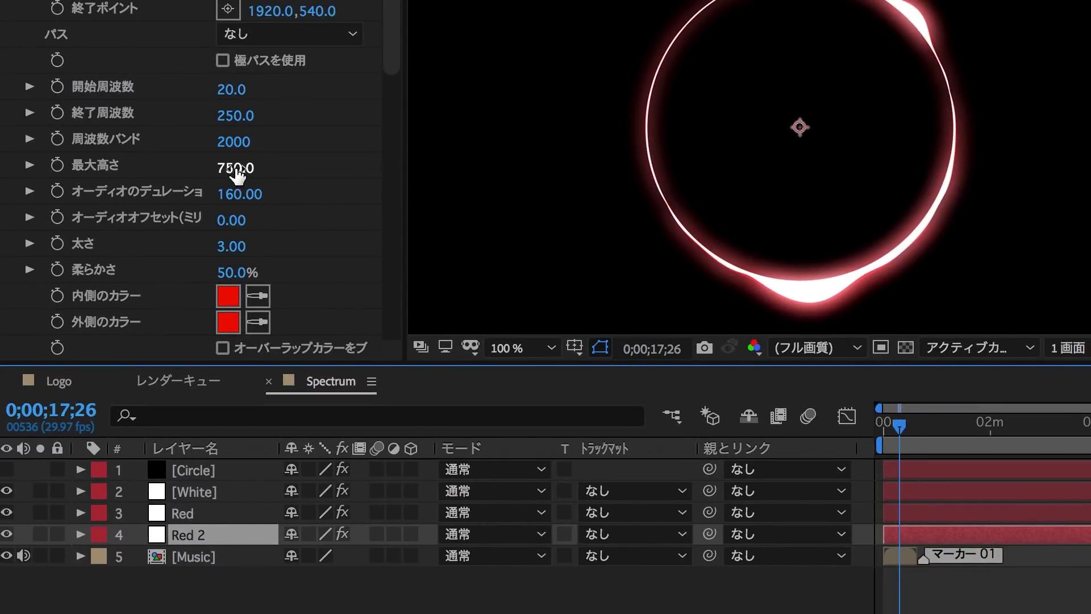
{"action": "left_click", "coordinate": [236, 170]}
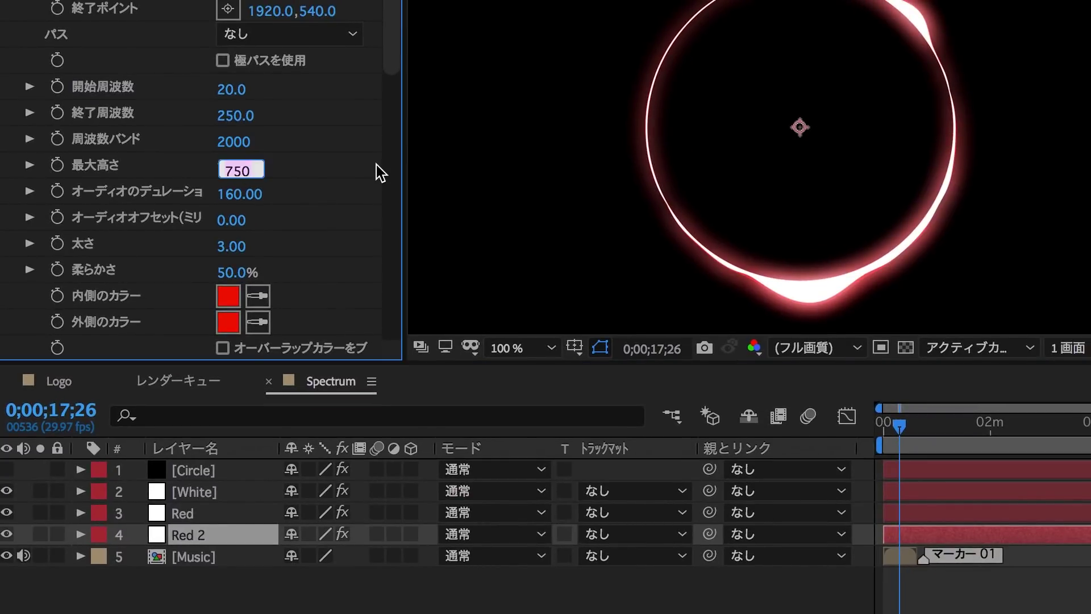
{"action": "type", "text": "800"}
{"action": "key", "text": "Return"}
{"action": "left_click", "coordinate": [248, 200]}
{"action": "type", "text": "150"}
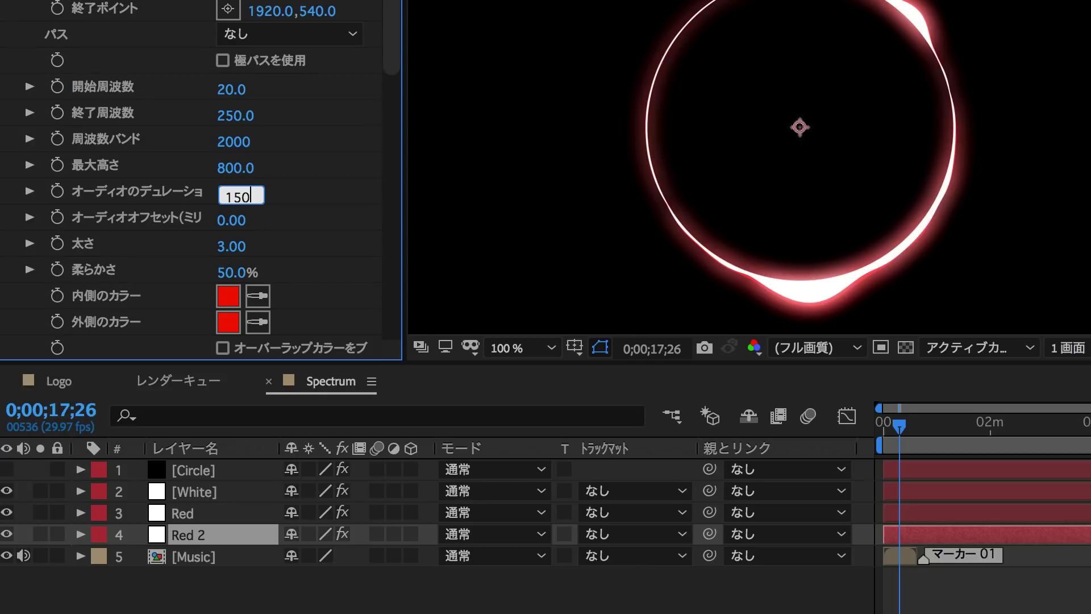
{"action": "key", "text": "Return"}
Set Red 2's inside and outside colours to magenta E600FF.
{"action": "left_click", "coordinate": [227, 295]}
{"action": "left_click_drag", "start_coordinate": [732, 325], "coordinate": [732, 336]}
{"action": "key", "text": "Return"}
{"action": "left_click", "coordinate": [228, 322]}
{"action": "type", "text": "E600FF"}
{"action": "key", "text": "Return"}
Rename the Red 2 layer to Purple and place its duplicate below it.
{"action": "key", "text": "Return"}
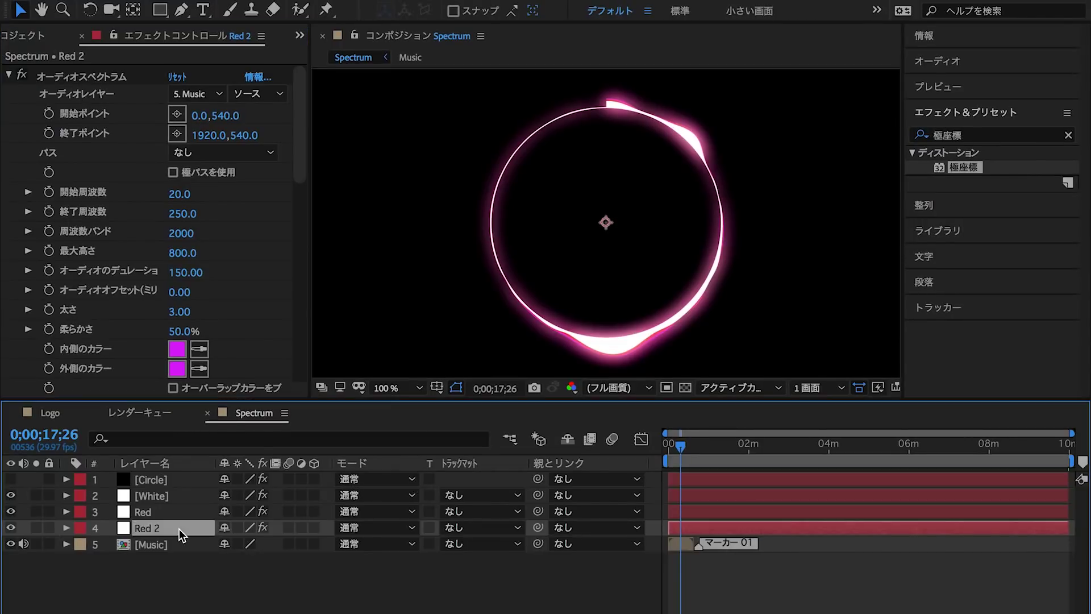
{"action": "type", "text": "Purple"}
Give the duplicate Max Height 850, Audio Duration 140 and inside/outside colour 2200FF.
{"action": "key", "text": "Return"}
{"action": "key", "text": "ctrl+d"}
{"action": "left_click_drag", "start_coordinate": [152, 533], "coordinate": [151, 549]}
{"action": "left_click", "coordinate": [182, 252]}
{"action": "type", "text": "850"}
{"action": "key", "text": "Return"}
{"action": "left_click", "coordinate": [185, 273]}
{"action": "type", "text": "140"}
{"action": "key", "text": "Return"}
{"action": "left_click", "coordinate": [178, 349]}
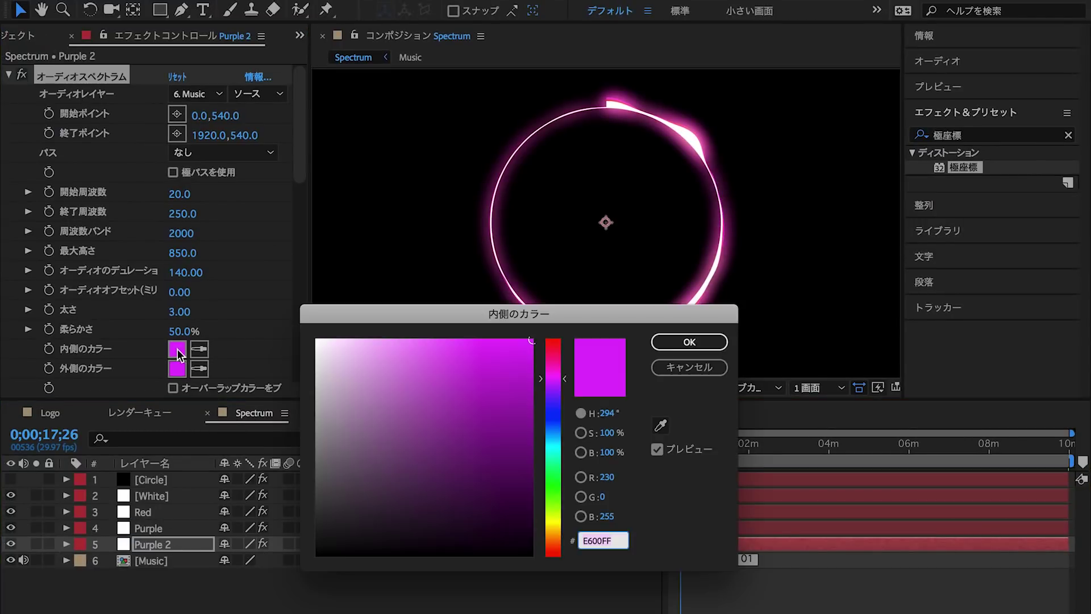
{"action": "type", "text": "2200FF"}
{"action": "key", "text": "Return"}
{"action": "left_click", "coordinate": [177, 368]}
{"action": "type", "text": "2200FF"}
{"action": "left_click", "coordinate": [690, 344]}
Rename that copy to Blue and duplicate it below.
{"action": "key", "text": "Return"}
{"action": "type", "text": "Blue"}
Set the new copy to Max Height 900, Audio Duration 130, with cyan inside and outside colours.
{"action": "key", "text": "Return"}
{"action": "key", "text": "ctrl+d"}
{"action": "key", "text": "ctrl+bracketleft"}
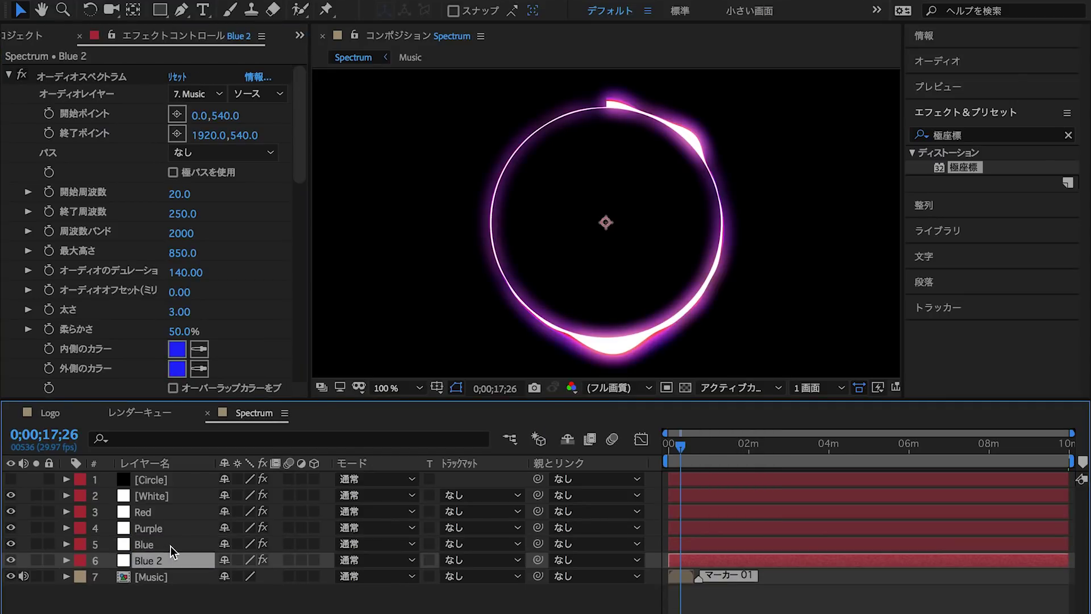
{"action": "left_click", "coordinate": [182, 253]}
{"action": "type", "text": "900"}
{"action": "key", "text": "Return"}
{"action": "left_click", "coordinate": [185, 272]}
{"action": "type", "text": "130"}
{"action": "key", "text": "Return"}
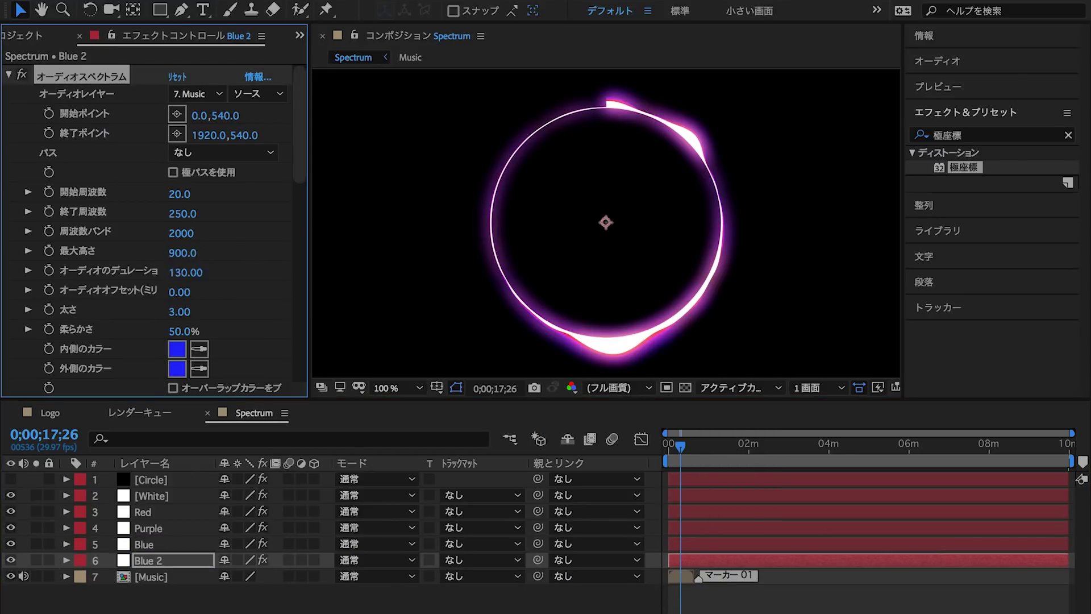
{"action": "left_click", "coordinate": [178, 349]}
{"action": "left_click", "coordinate": [556, 450]}
{"action": "key", "text": "Return"}
{"action": "left_click", "coordinate": [177, 368]}
{"action": "key", "text": "Return"}
{"action": "left_click", "coordinate": [699, 340]}
{"action": "left_click", "coordinate": [175, 562]}
Rename that copy to Light Blue and duplicate it below.
{"action": "key", "text": "Return"}
{"action": "type", "text": "Light Blue"}
Set the new copy to Max Height 950, Audio Duration 120, inside/outside colour 00FF1E.
{"action": "key", "text": "Return"}
{"action": "key", "text": "ctrl+d"}
{"action": "key", "text": "ctrl+bracketleft"}
{"action": "left_click", "coordinate": [182, 253]}
{"action": "type", "text": "950"}
{"action": "key", "text": "Tab"}
{"action": "type", "text": "120"}
{"action": "key", "text": "Return"}
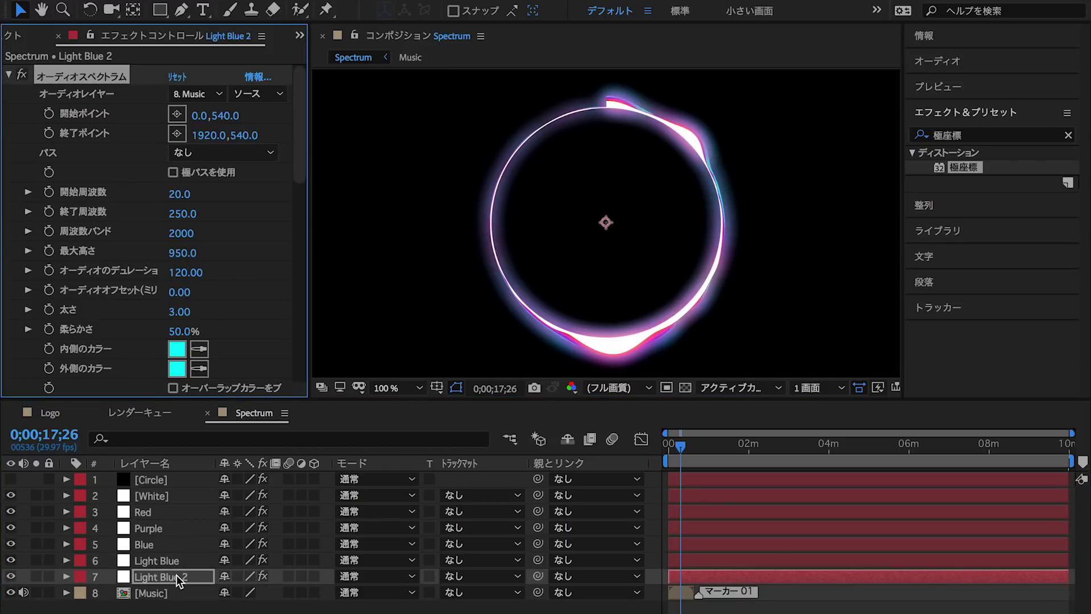
{"action": "left_click", "coordinate": [176, 348]}
{"action": "type", "text": "00FF1E"}
{"action": "left_click", "coordinate": [690, 341]}
{"action": "left_click", "coordinate": [176, 369]}
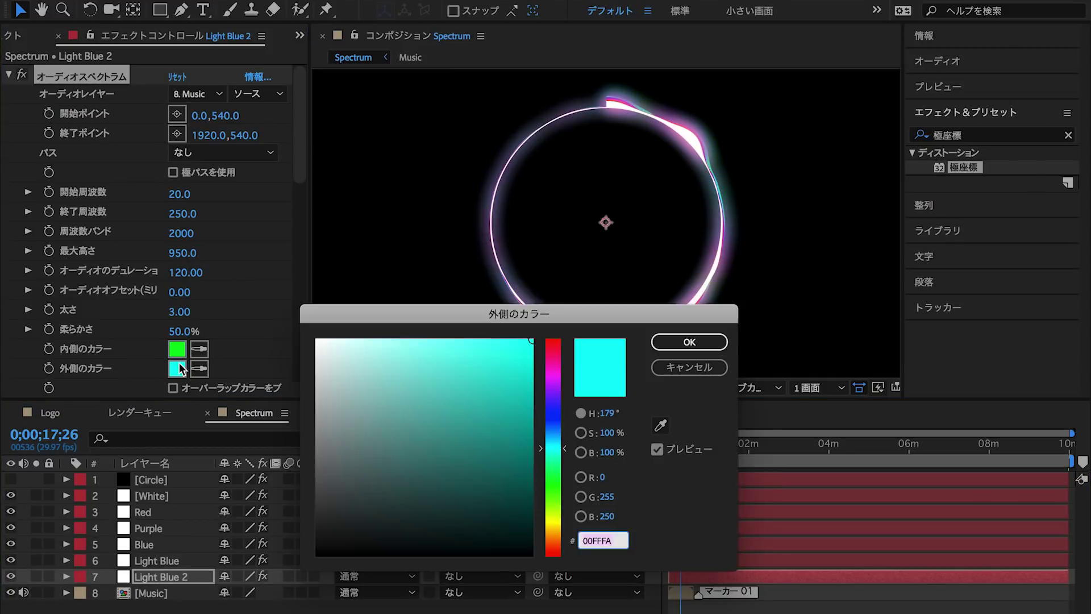
{"action": "type", "text": "00FF1E"}
{"action": "key", "text": "Return"}
Rename that copy to Lime Green and duplicate it below.
{"action": "key", "text": "Return"}
{"action": "type", "text": "Lime Green"}
Set the new copy to Audio Duration 110, Max Height 1000, with yellow colour.
{"action": "key", "text": "Return"}
{"action": "key", "text": "ctrl+d"}
{"action": "key", "text": "ctrl+bracketleft"}
{"action": "left_click", "coordinate": [185, 272]}
{"action": "type", "text": "110"}
{"action": "key", "text": "Return"}
{"action": "left_click", "coordinate": [185, 252]}
{"action": "type", "text": "1000"}
{"action": "key", "text": "Return"}
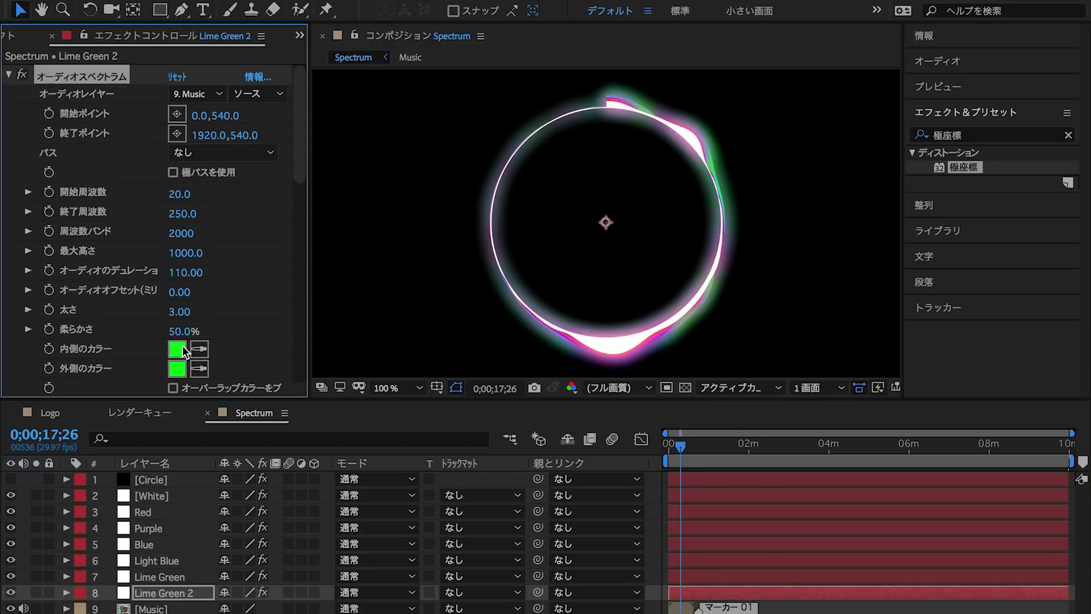
{"action": "left_click", "coordinate": [177, 349]}
{"action": "left_click", "coordinate": [559, 521]}
{"action": "left_click", "coordinate": [690, 342]}
{"action": "left_click", "coordinate": [177, 593]}
Rename that copy to Yellow and duplicate it below.
{"action": "key", "text": "Return"}
{"action": "type", "text": "Yellow"}
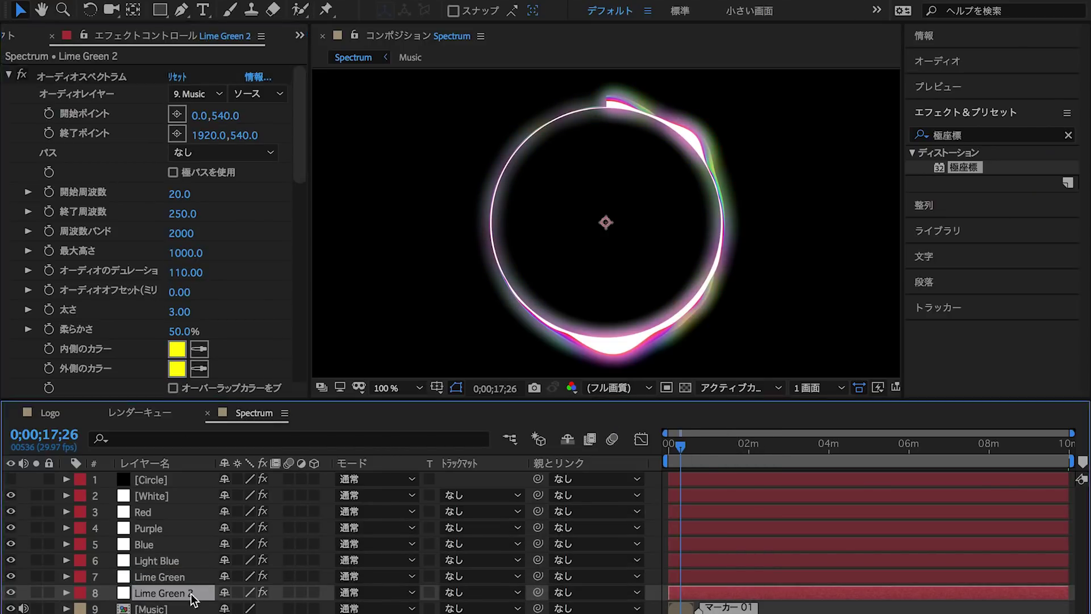
{"action": "key", "text": "Return"}
{"action": "key", "text": "ctrl+d"}
{"action": "key", "text": "ctrl+bracketleft"}
{"action": "key", "text": "ctrl+bracketleft"}
Set the new copy to Audio Duration 100, Max Height 1050, inside/outside colour FFA500.
{"action": "left_click", "coordinate": [180, 272]}
{"action": "type", "text": "100"}
{"action": "key", "text": "shift+Tab"}
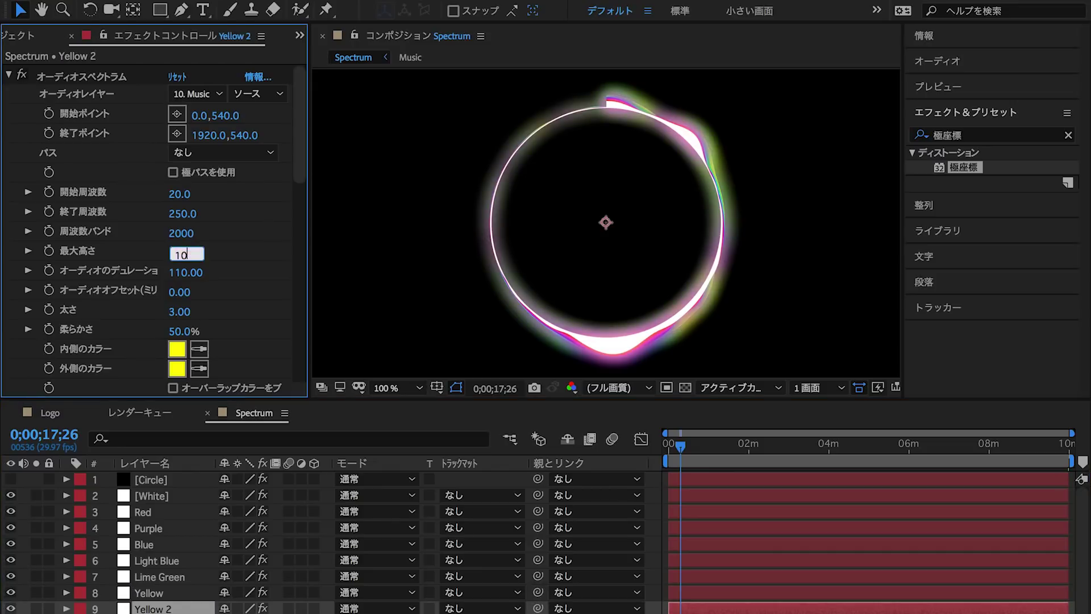
{"action": "type", "text": "1050"}
{"action": "left_click", "coordinate": [177, 348]}
{"action": "type", "text": "FFA500"}
{"action": "key", "text": "Return"}
{"action": "left_click", "coordinate": [177, 368]}
{"action": "type", "text": "FFA500"}
{"action": "left_click", "coordinate": [689, 342]}
Rename the Yellow 2 layer to Orange, then select the Music layer.
{"action": "left_click", "coordinate": [196, 607]}
{"action": "key", "text": "Return"}
{"action": "type", "text": "Orange"}
{"action": "key", "text": "Return"}
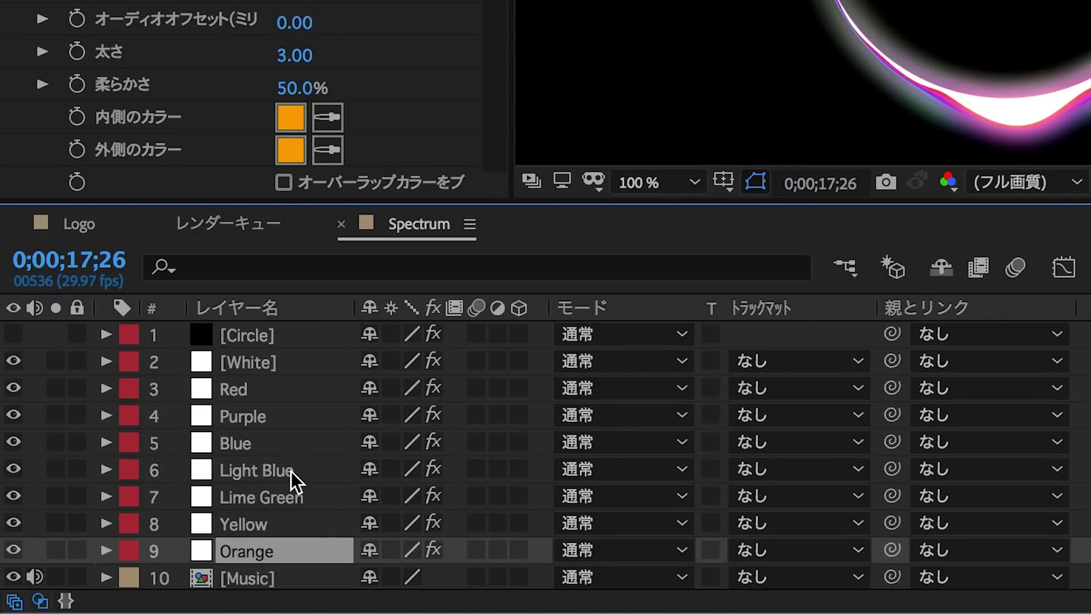
{"action": "left_click", "coordinate": [269, 576]}
Precompose all ten layers into a precomp named Spectrum Layers.
{"action": "left_click", "coordinate": [270, 340], "text": "shift"}
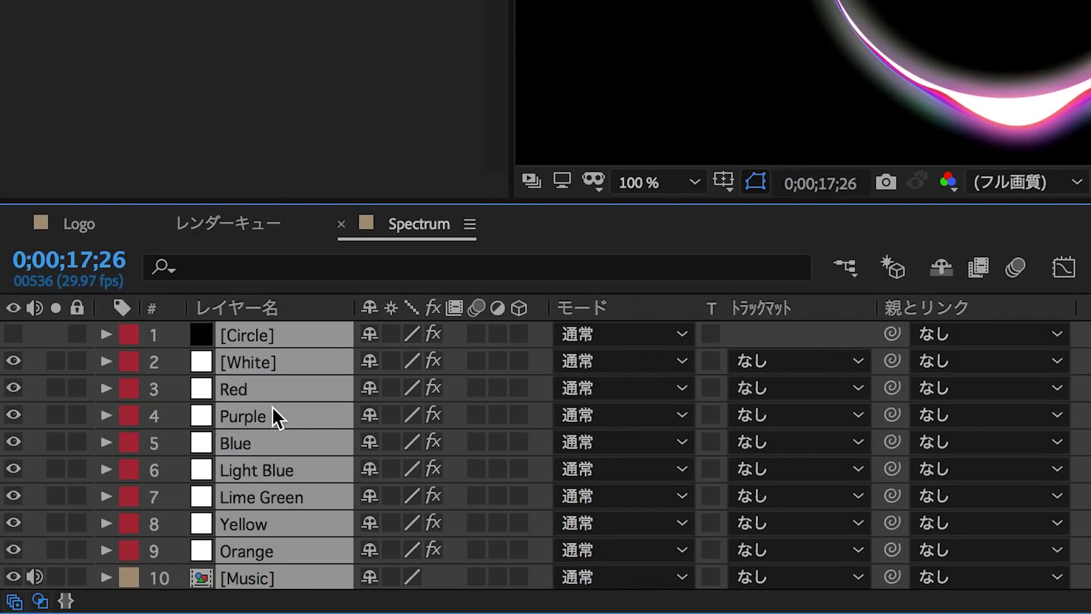
{"action": "right_click", "coordinate": [277, 428]}
{"action": "left_click", "coordinate": [382, 486]}
{"action": "type", "text": "Spe"}
{"action": "type", "text": "ctrum Layers"}
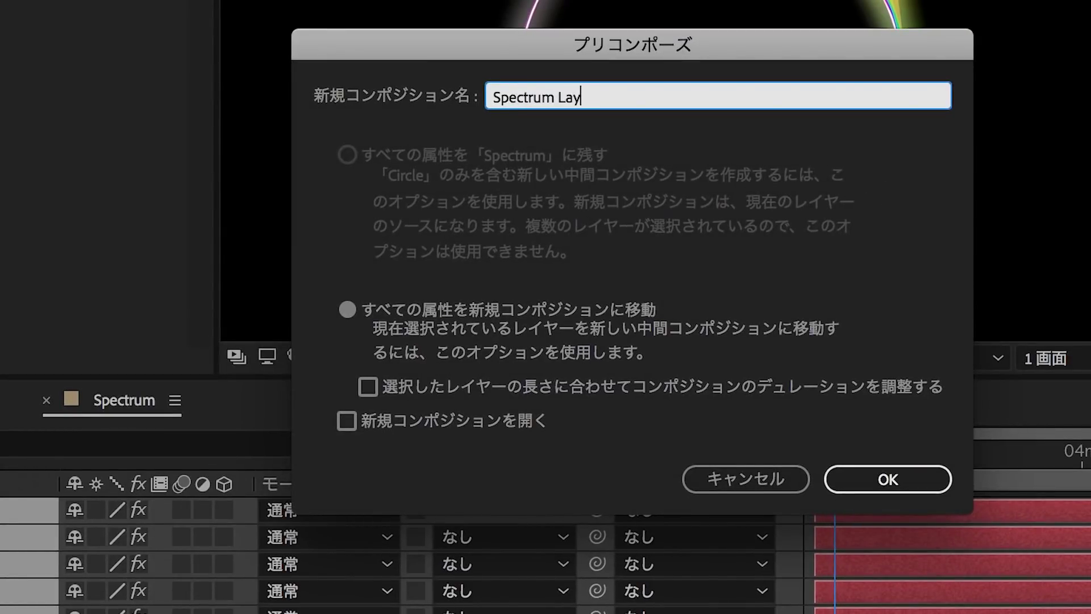
{"action": "key", "text": "Return"}
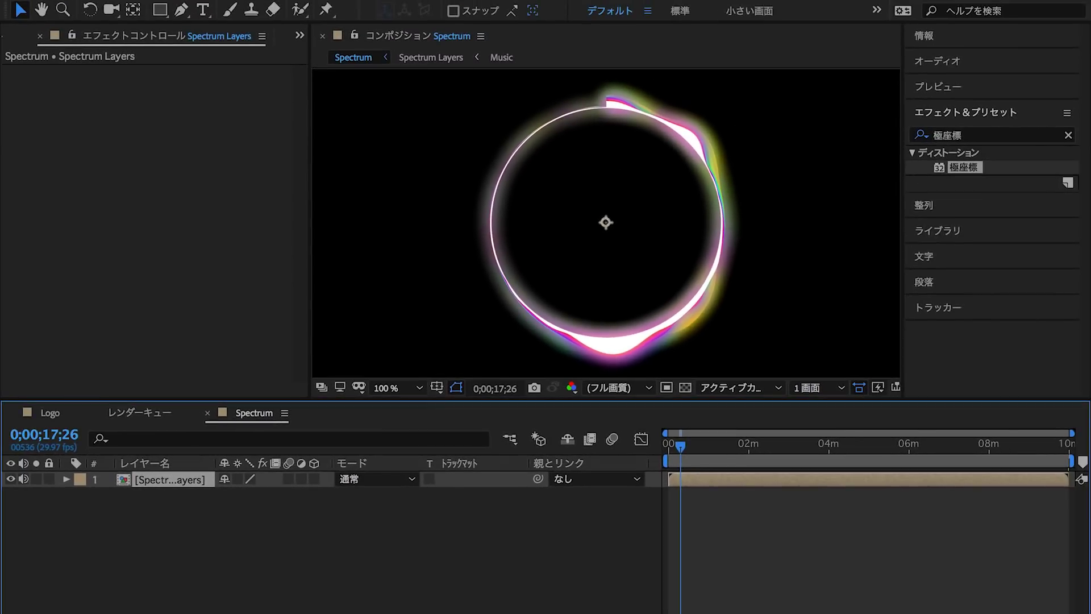
Add the Logo composition above the Spectrum Layers precomp.
{"action": "key", "text": "ctrl+0"}
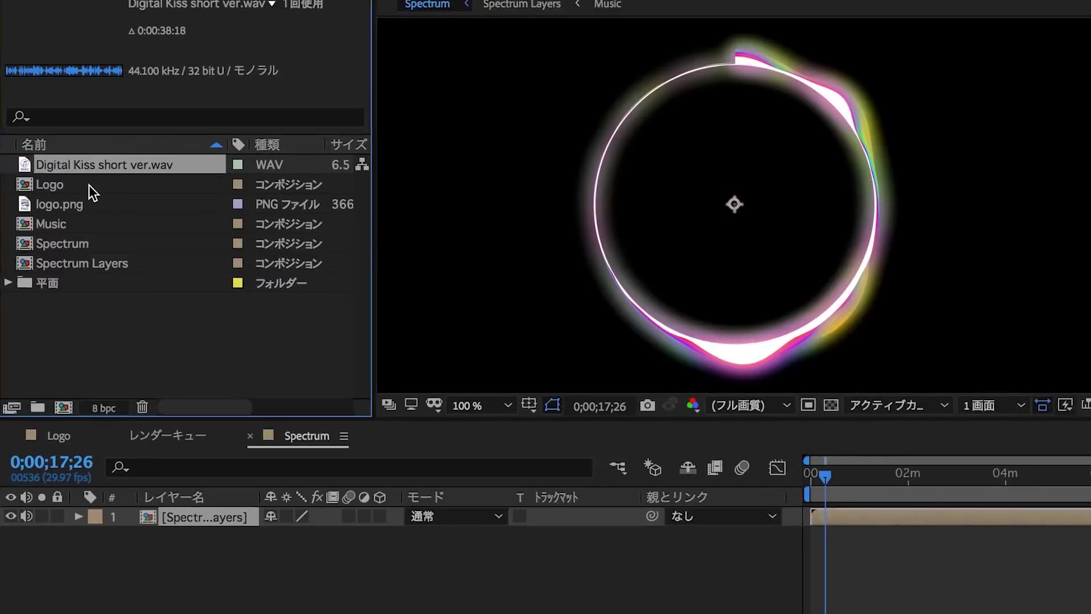
{"action": "left_click", "coordinate": [58, 207]}
{"action": "mouse_move", "coordinate": [56, 171]}
{"action": "left_mouse_down"}
{"action": "mouse_move", "coordinate": [183, 532]}
{"action": "mouse_move", "coordinate": [170, 516]}
{"action": "left_mouse_up"}
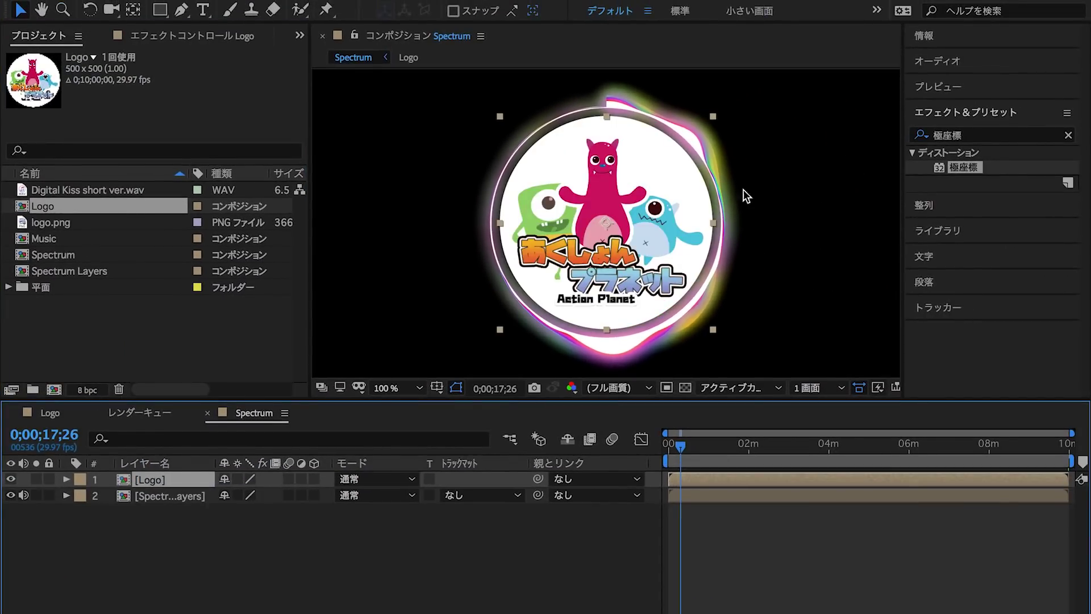
Apply the Mirror (ミラー) effect to Spectrum Layers with reflection centre 960,540.
{"action": "left_click", "coordinate": [980, 136]}
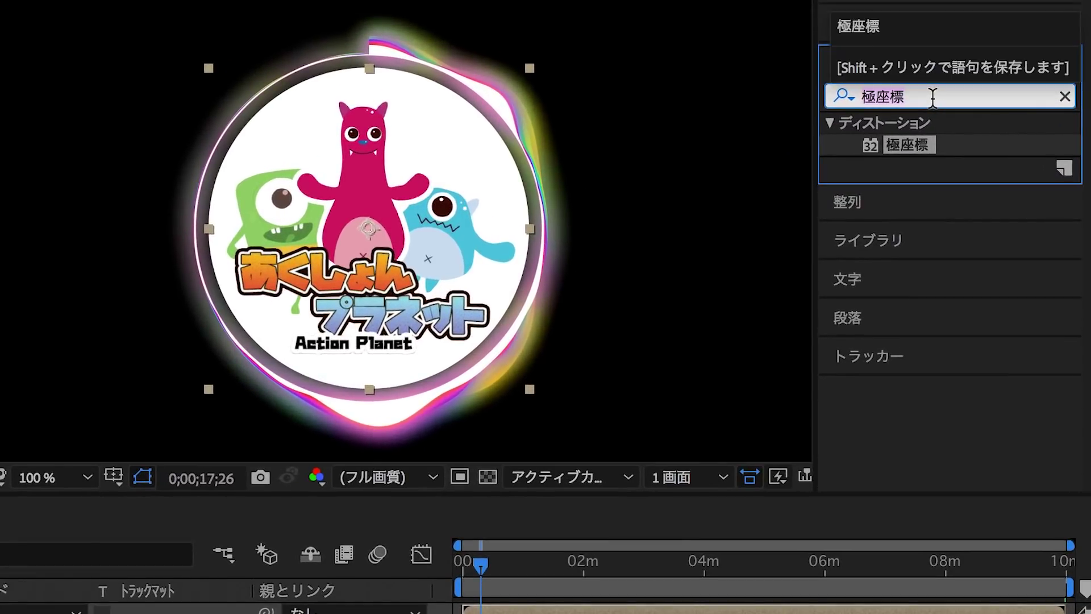
{"action": "type", "text": "ミラー"}
{"action": "key", "text": "Return"}
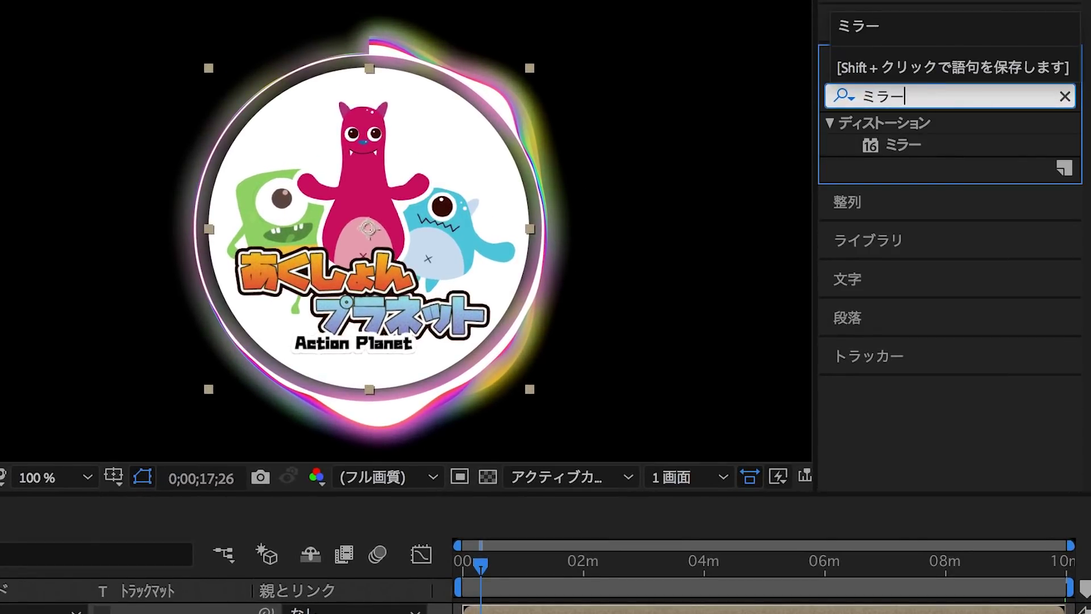
{"action": "left_click_drag", "start_coordinate": [913, 162], "coordinate": [475, 394]}
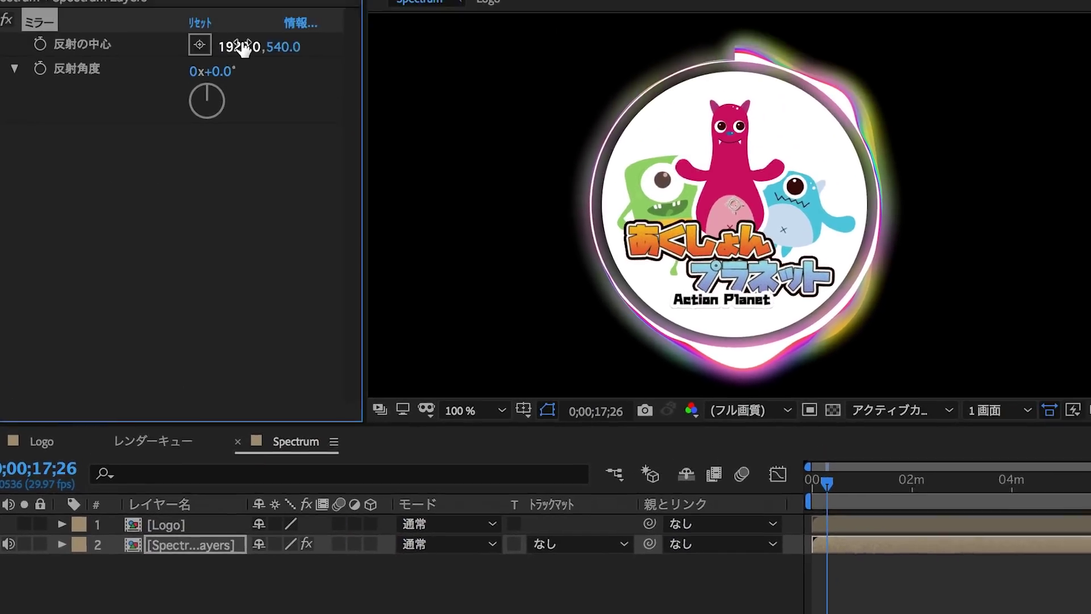
{"action": "left_click_drag", "start_coordinate": [239, 64], "coordinate": [80, 85]}
{"action": "left_click", "coordinate": [230, 67]}
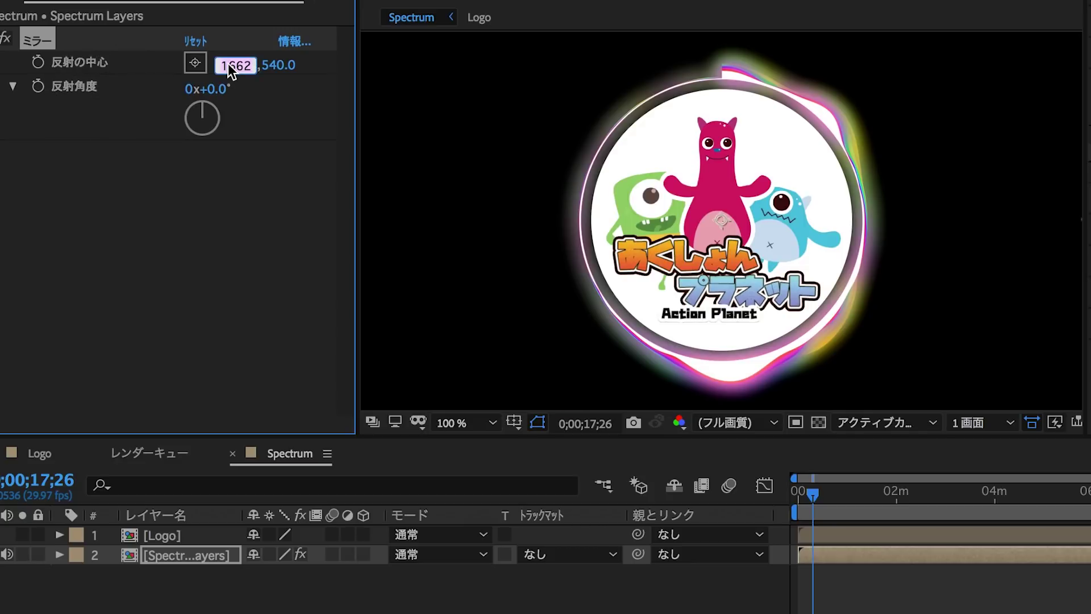
{"action": "type", "text": "960"}
{"action": "key", "text": "Return"}
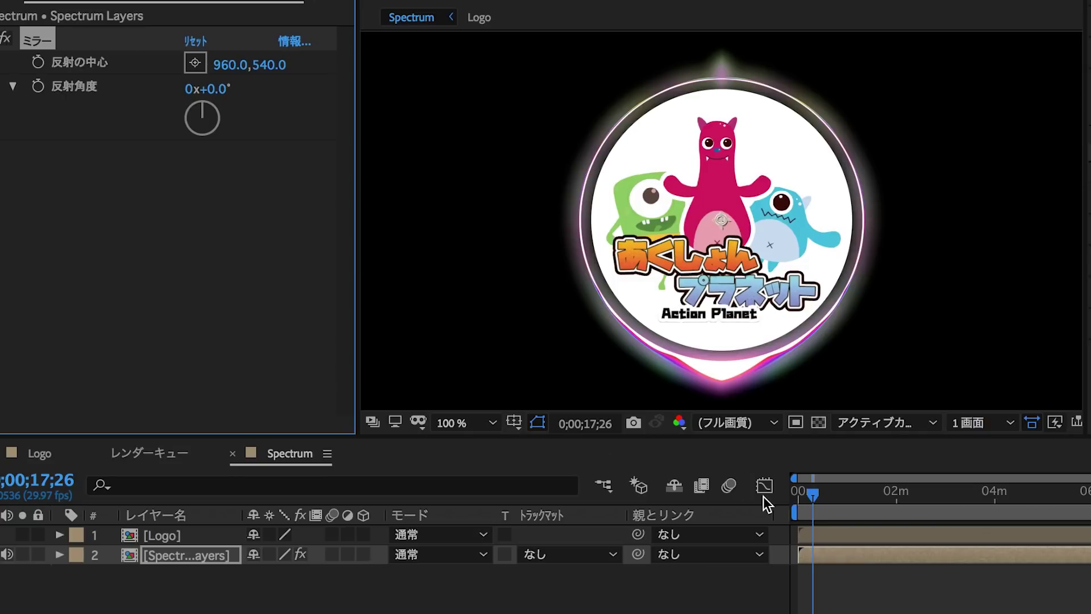
Create a composition named Final Composition and add the Spectrum comp to it.
{"action": "key", "text": "ctrl+n"}
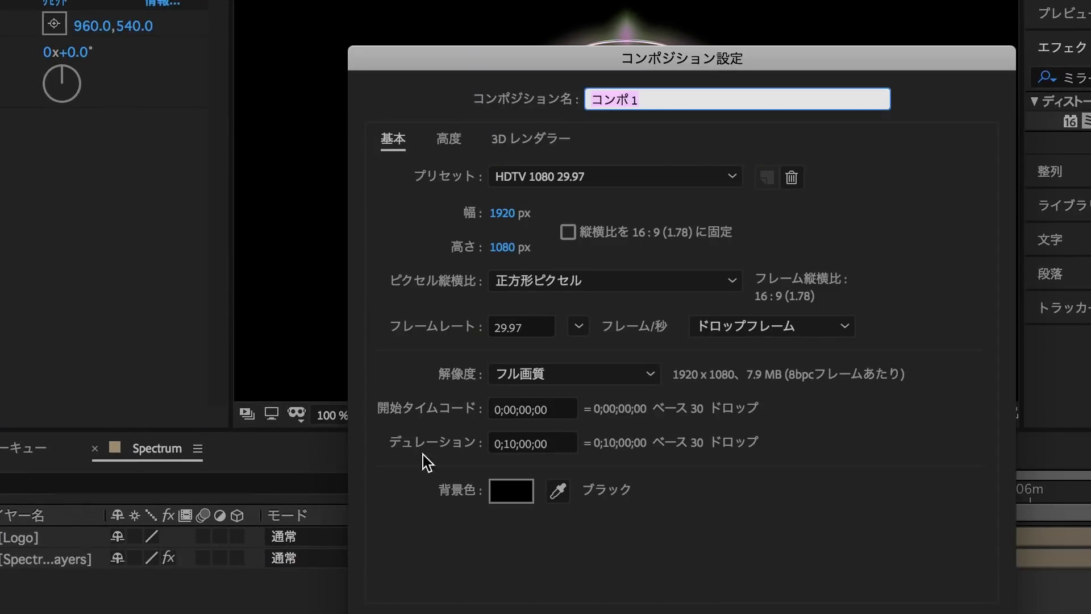
{"action": "type", "text": "Final Composition"}
{"action": "key", "text": "Return"}
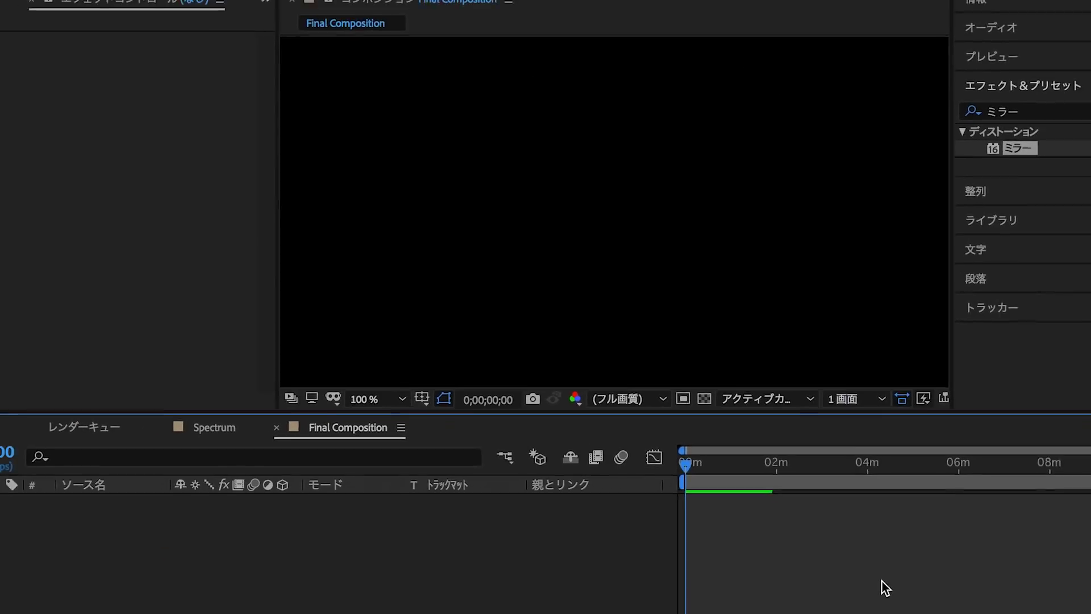
{"action": "left_click_drag", "start_coordinate": [52, 270], "coordinate": [132, 504]}
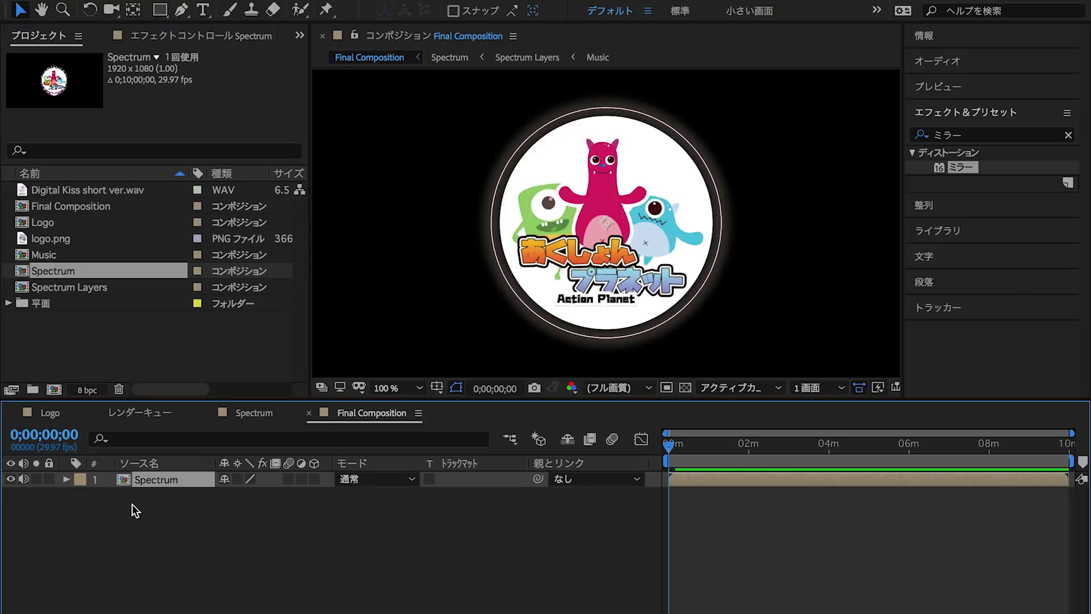
Add a white full-frame solid named Particle on top.
{"action": "key", "text": "ctrl+y"}
{"action": "type", "text": "Particle"}
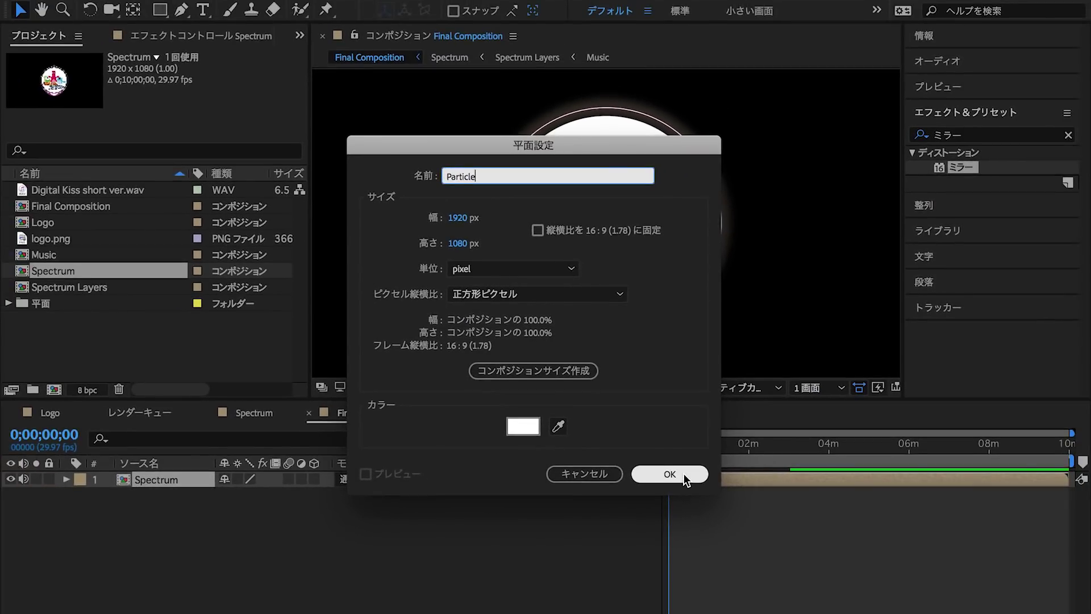
{"action": "left_click", "coordinate": [683, 474]}
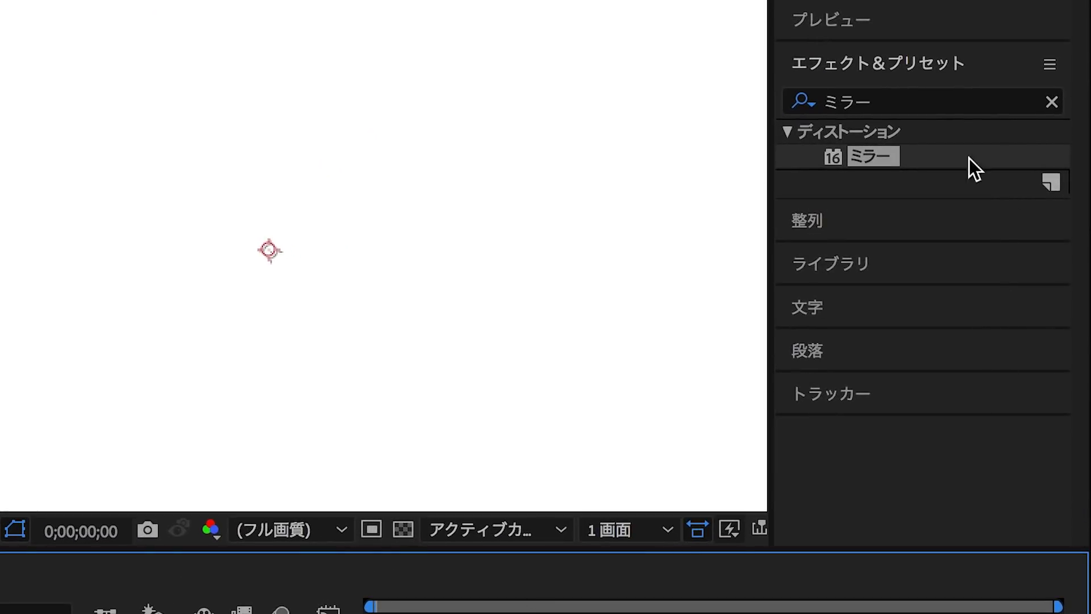
{"action": "left_click", "coordinate": [974, 97]}
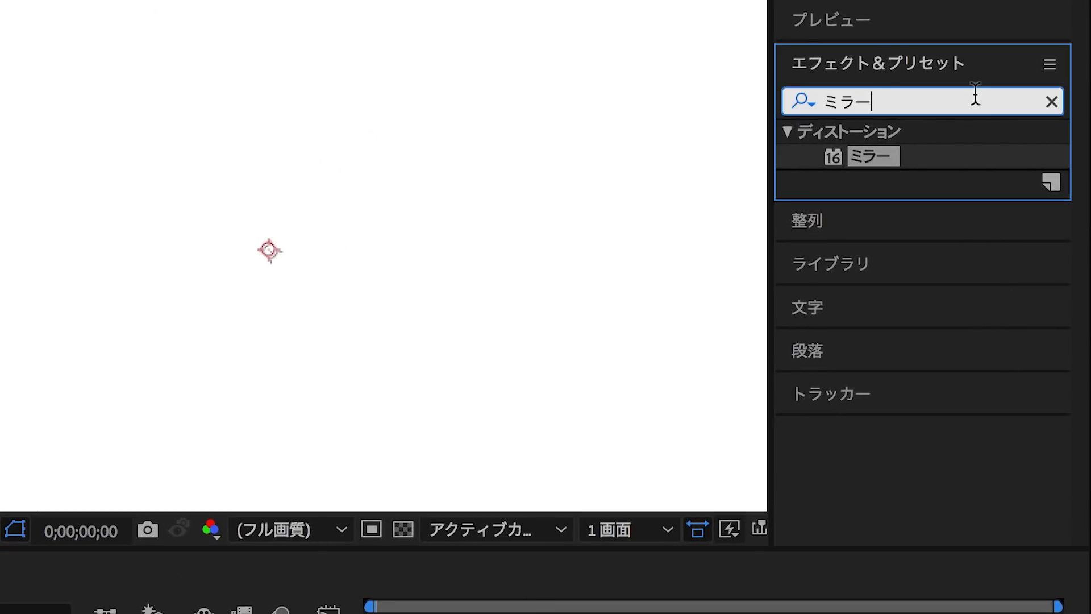
Apply CC Particle World to the Particle layer and move the playhead to 0;00;14;01.
{"action": "type", "text": "particle"}
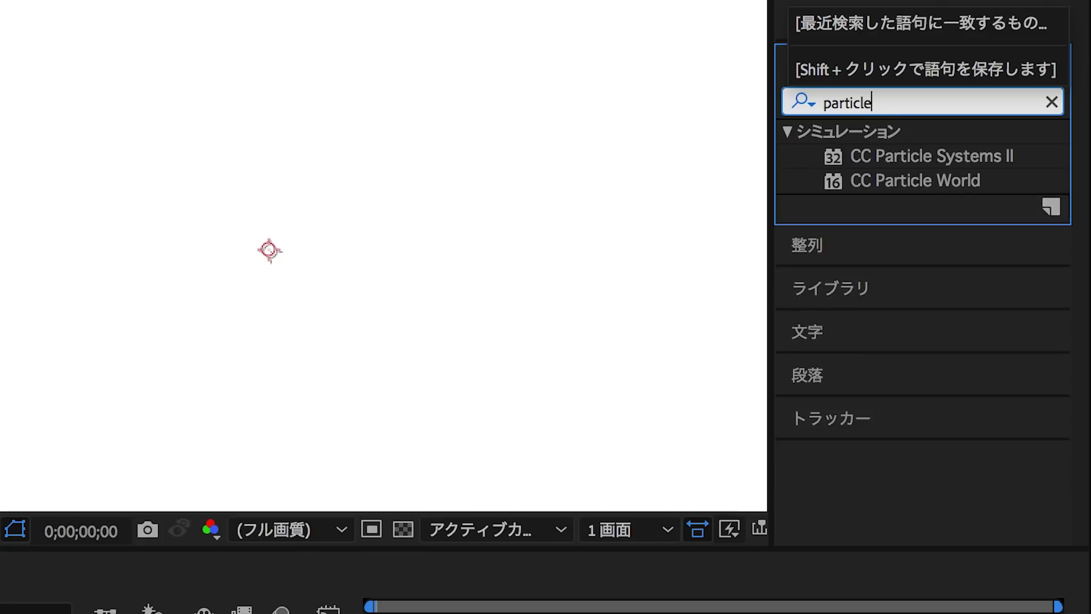
{"action": "left_click_drag", "start_coordinate": [961, 182], "coordinate": [449, 420]}
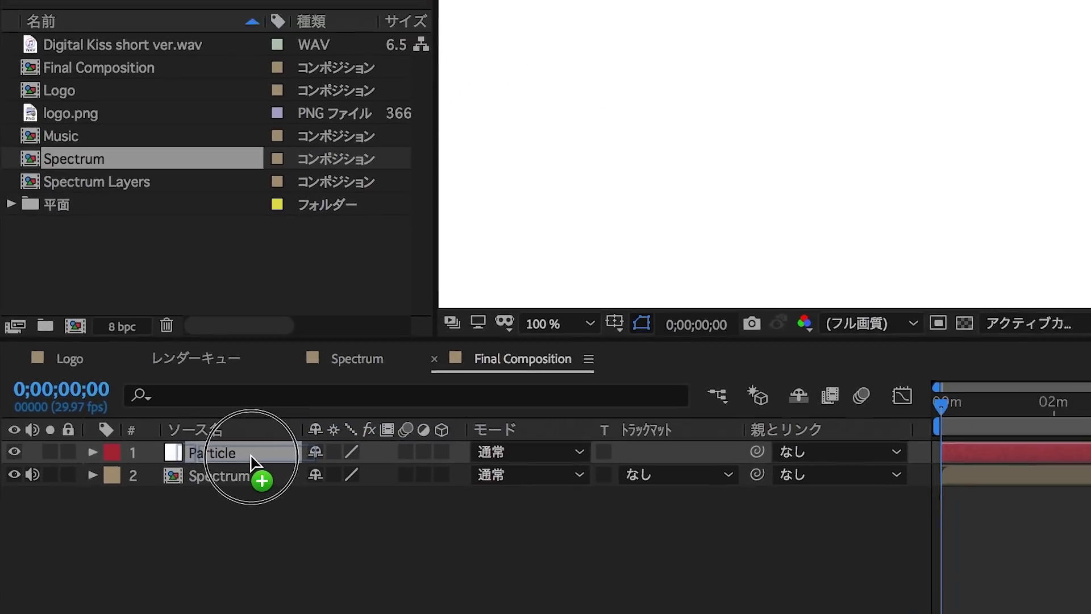
{"action": "left_click_drag", "start_coordinate": [449, 410], "coordinate": [301, 437]}
{"action": "left_click", "coordinate": [681, 448]}
{"action": "key", "text": "equal"}
{"action": "key", "text": "equal"}
{"action": "key", "text": "equal"}
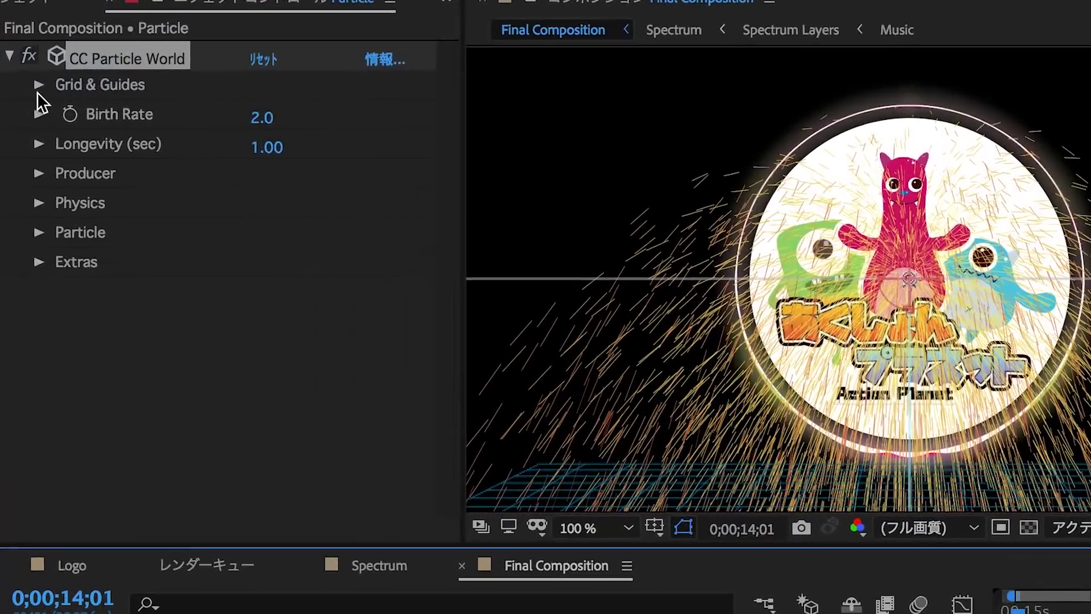
Hide all Grid & Guides overlays and view the composition at 50%.
{"action": "left_click", "coordinate": [27, 94]}
{"action": "left_click", "coordinate": [256, 114]}
{"action": "left_click", "coordinate": [257, 144]}
{"action": "left_click", "coordinate": [257, 174]}
{"action": "left_click", "coordinate": [257, 233]}
{"action": "left_click", "coordinate": [257, 380]}
{"action": "left_click", "coordinate": [257, 409]}
{"action": "left_click", "coordinate": [629, 526]}
{"action": "left_click", "coordinate": [597, 370]}
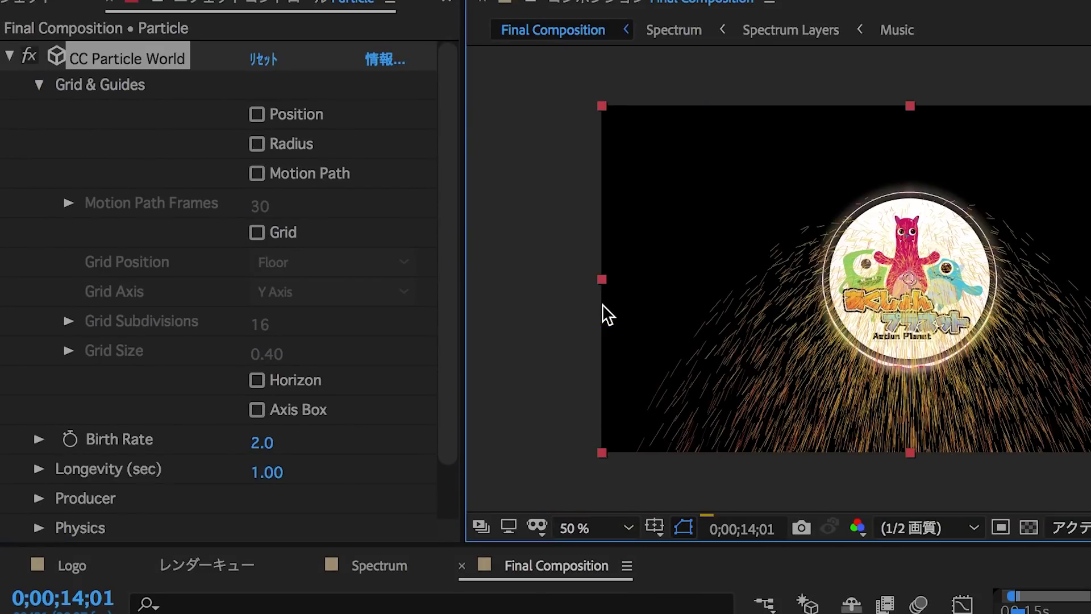
{"action": "left_click", "coordinate": [40, 85]}
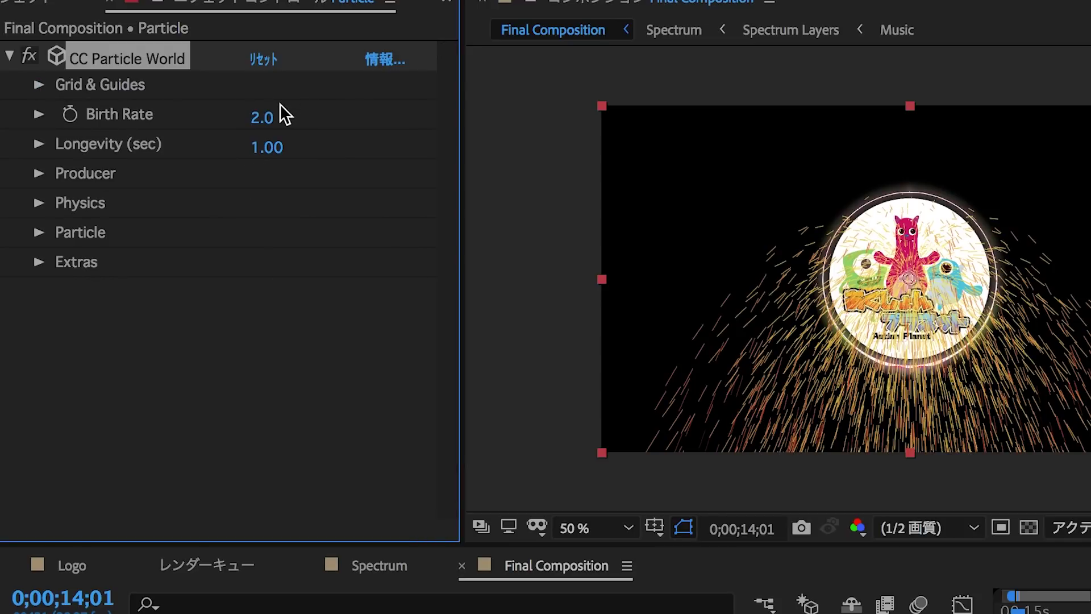
Set Longevity to 4 seconds and the producer Radius X and Y to 0.
{"action": "left_click", "coordinate": [272, 118]}
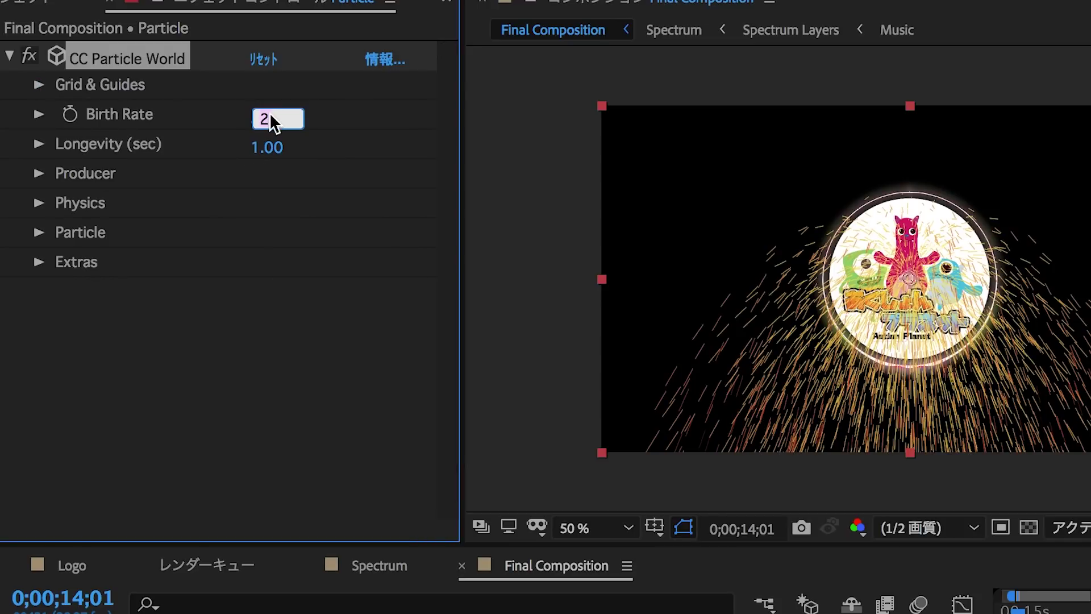
{"action": "left_click", "coordinate": [271, 143]}
{"action": "type", "text": "4"}
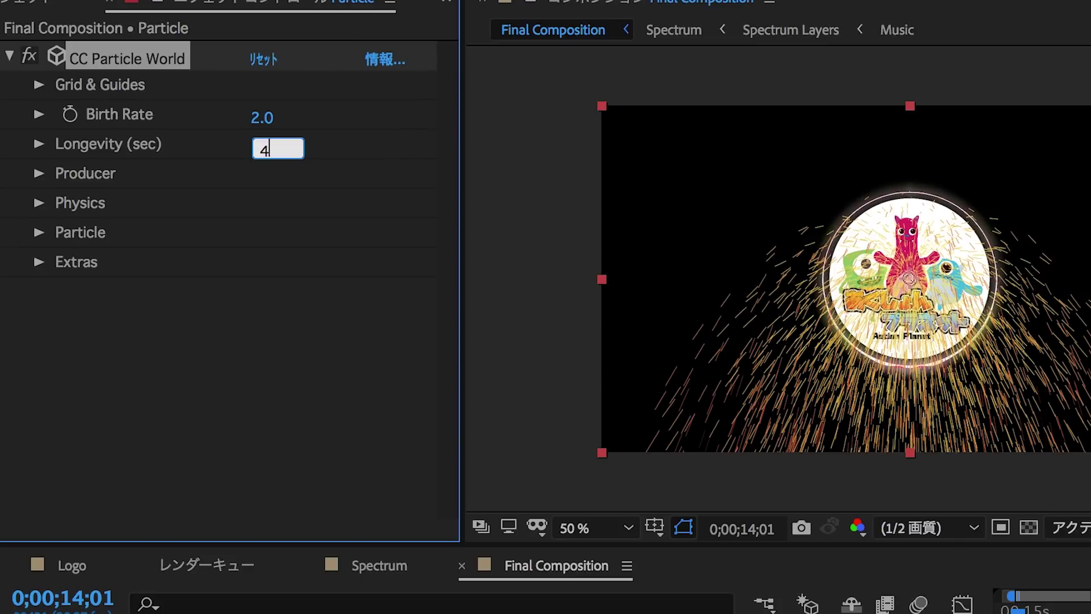
{"action": "key", "text": "Return"}
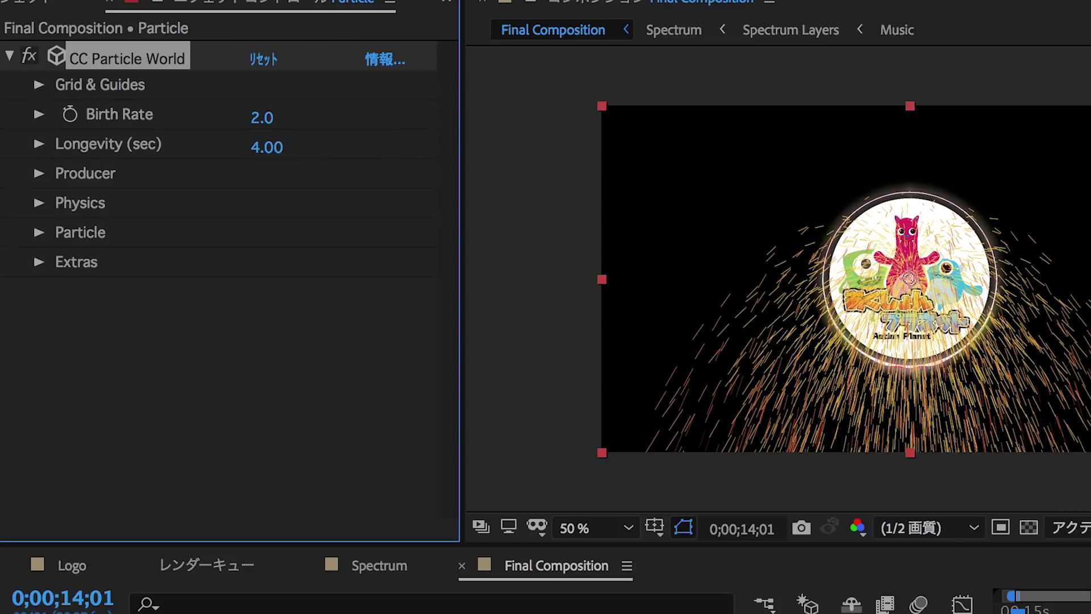
{"action": "left_click", "coordinate": [39, 173]}
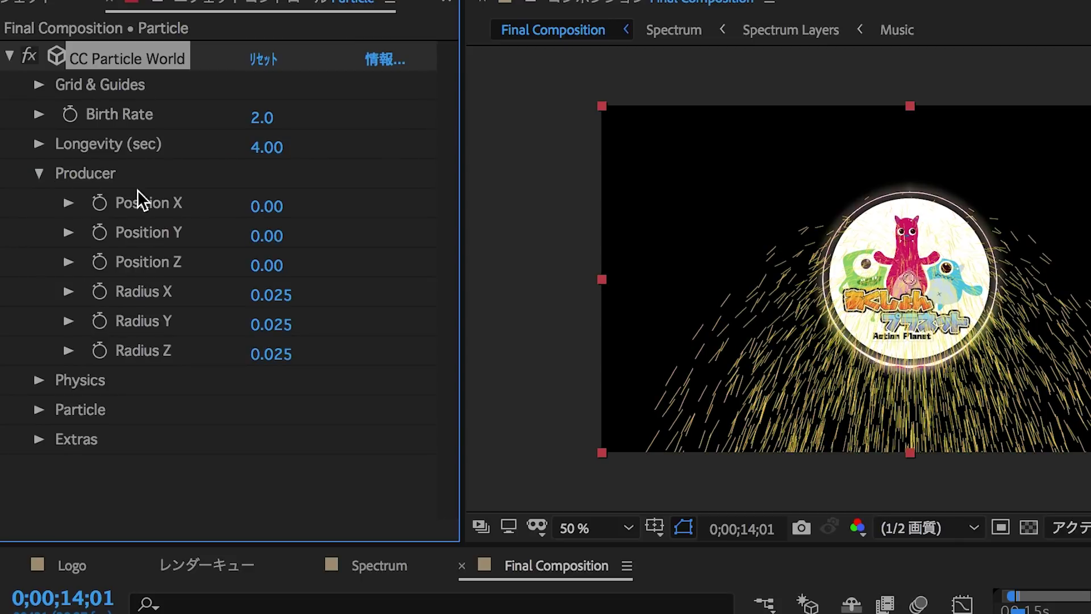
{"action": "left_click", "coordinate": [278, 295]}
{"action": "type", "text": "0"}
{"action": "key", "text": "Return"}
{"action": "left_click", "coordinate": [284, 325]}
{"action": "type", "text": "0"}
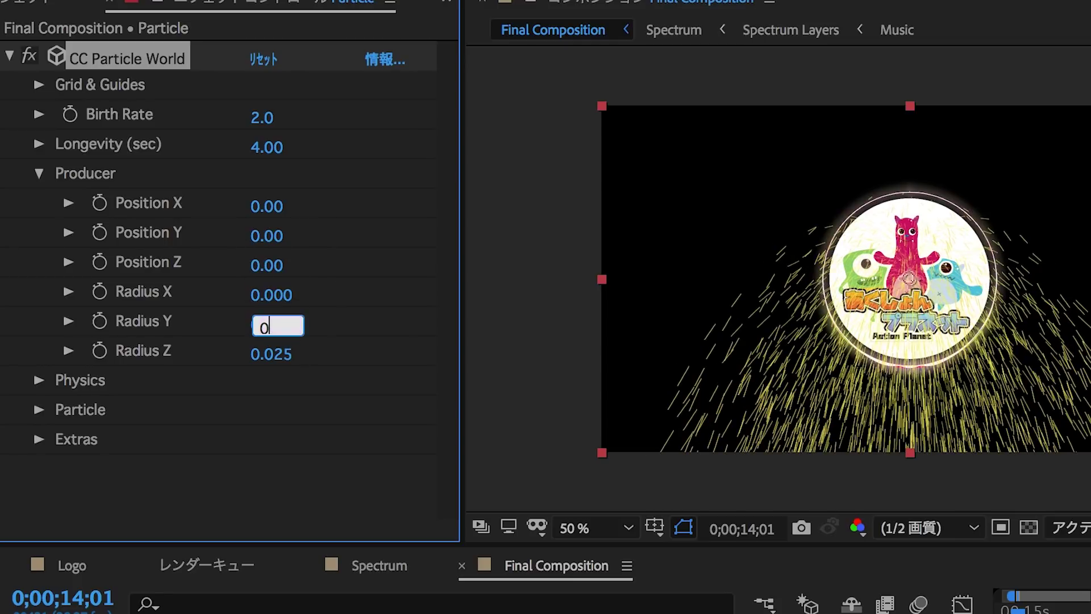
{"action": "key", "text": "Return"}
{"action": "key", "text": "Return"}
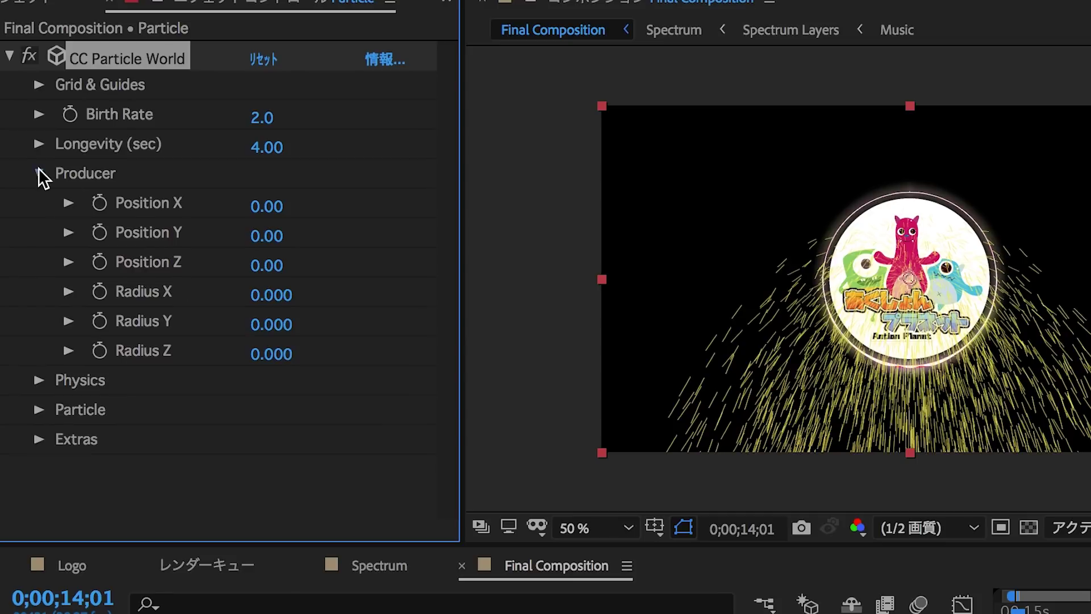
{"action": "left_click", "coordinate": [39, 172]}
Set Physics animation to Fractal Omni with Gravity 0 and Extra Angle 0.
{"action": "left_click", "coordinate": [39, 203]}
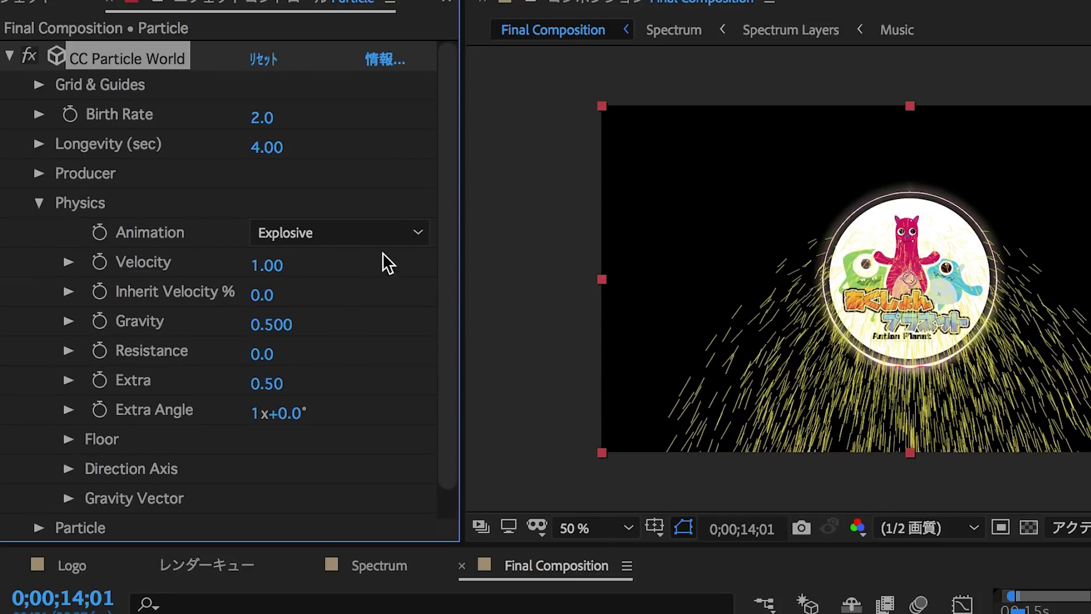
{"action": "left_click", "coordinate": [401, 233]}
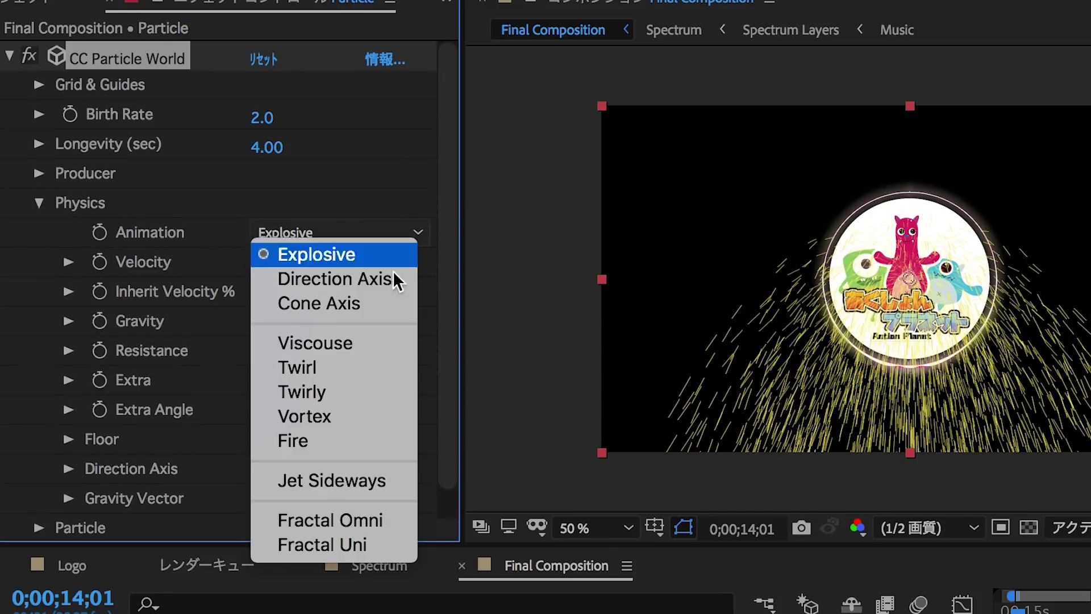
{"action": "left_click", "coordinate": [370, 520]}
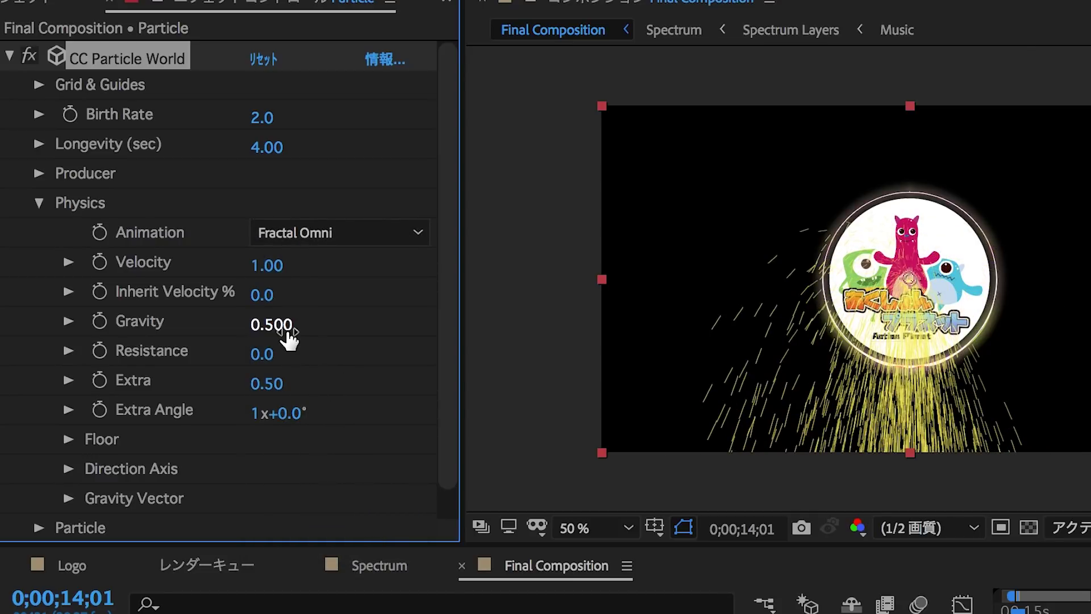
{"action": "type", "text": "0"}
{"action": "key", "text": "Return"}
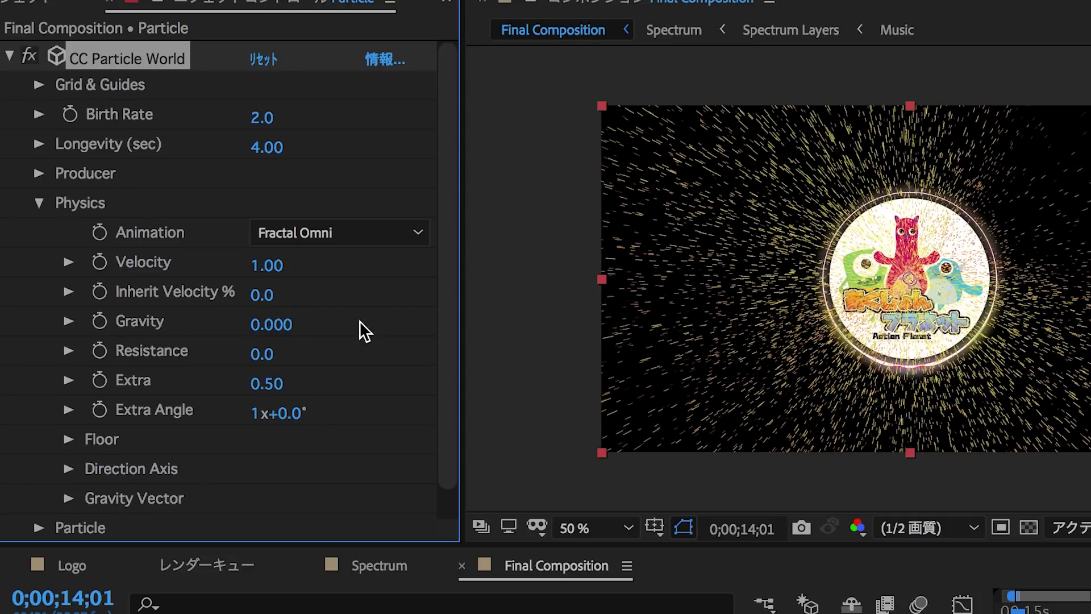
{"action": "left_click", "coordinate": [259, 414]}
{"action": "type", "text": "0"}
{"action": "key", "text": "Return"}
{"action": "left_click", "coordinate": [38, 203]}
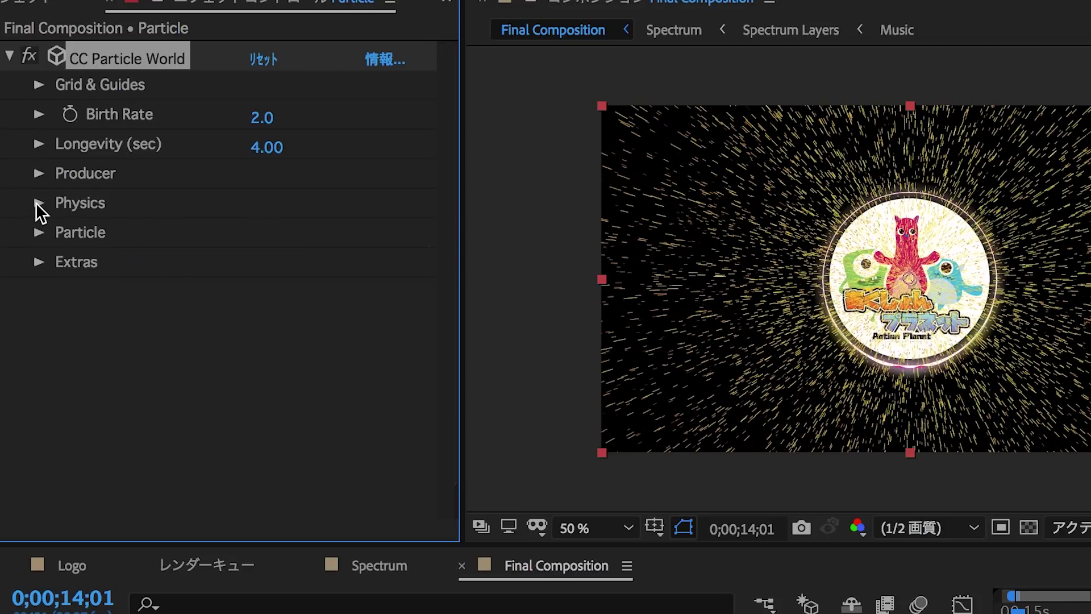
Set Particle Type to Lens Convex, Birth Size 0.030, Death Size 0.060 and Max Opacity 100%.
{"action": "left_click", "coordinate": [38, 231]}
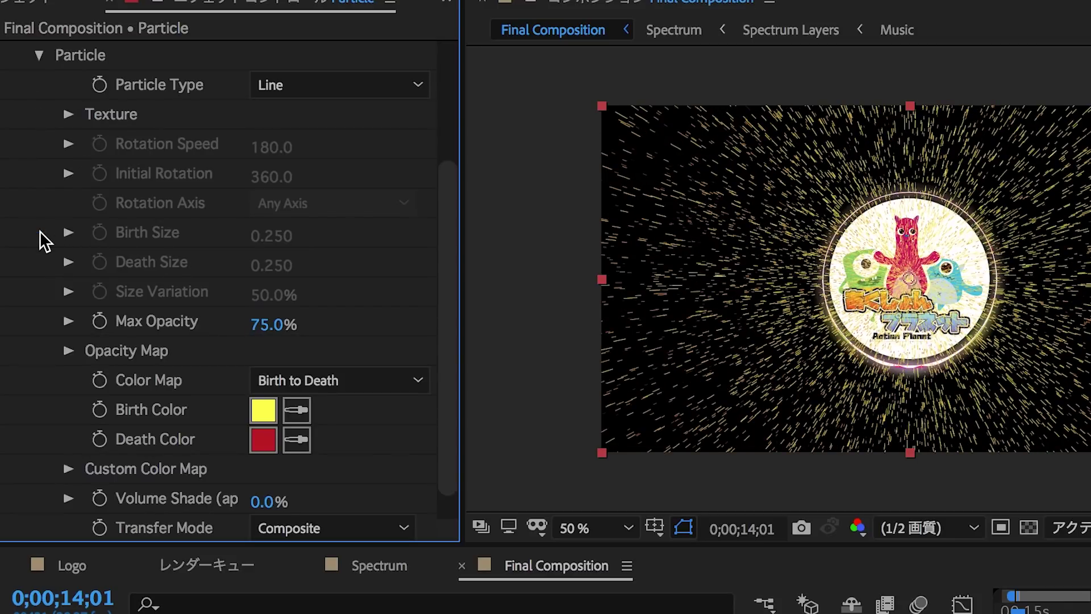
{"action": "left_click", "coordinate": [352, 84]}
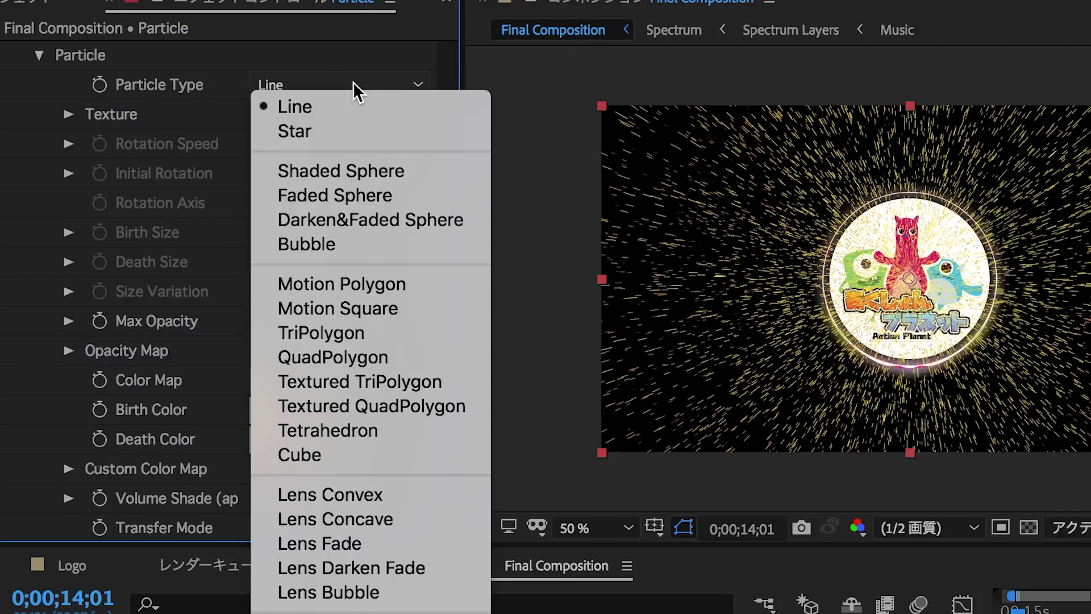
{"action": "left_click", "coordinate": [401, 494]}
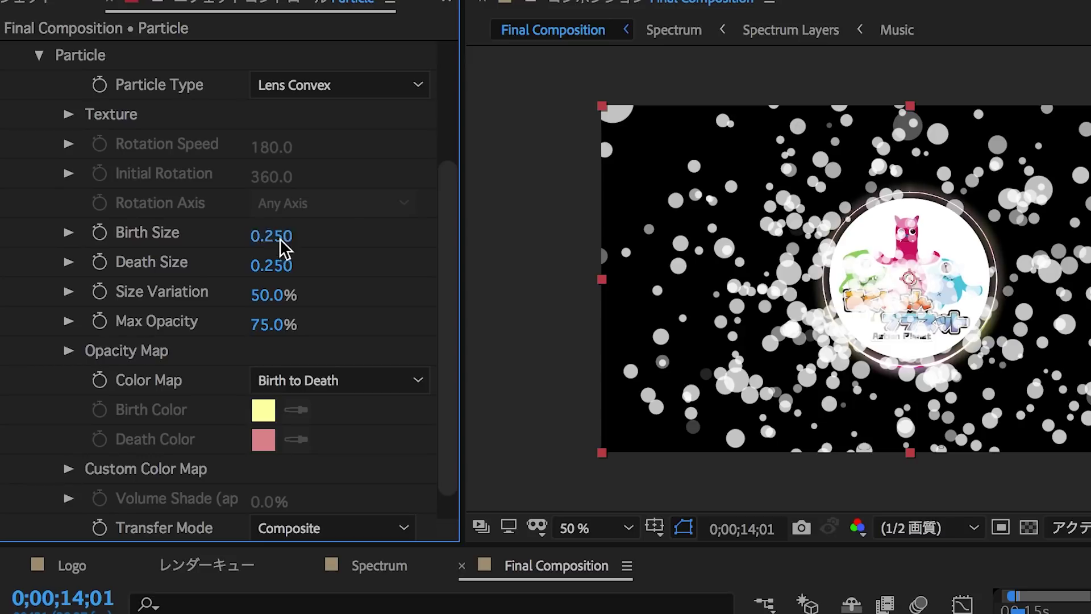
{"action": "type", "text": "0"}
{"action": "key", "text": "Return"}
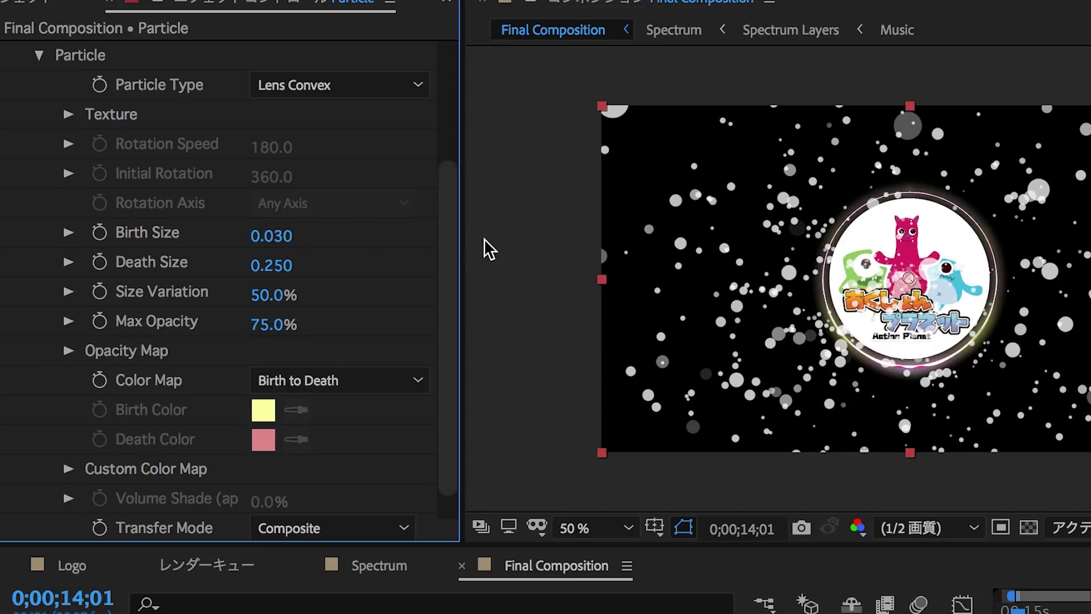
{"action": "left_click", "coordinate": [296, 278]}
{"action": "type", "text": "0."}
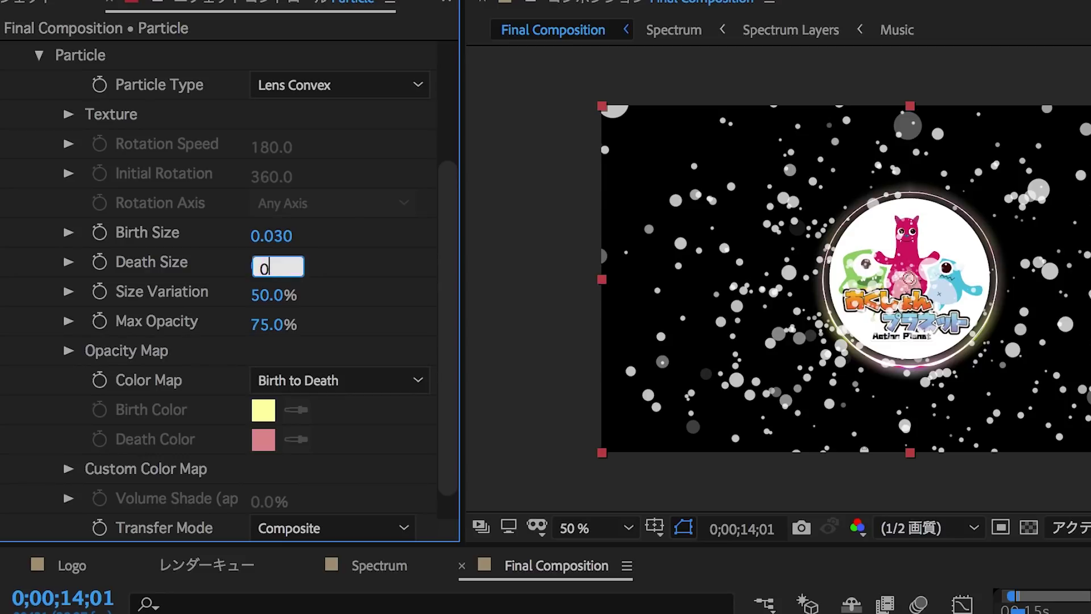
{"action": "type", "text": "06"}
{"action": "key", "text": "Return"}
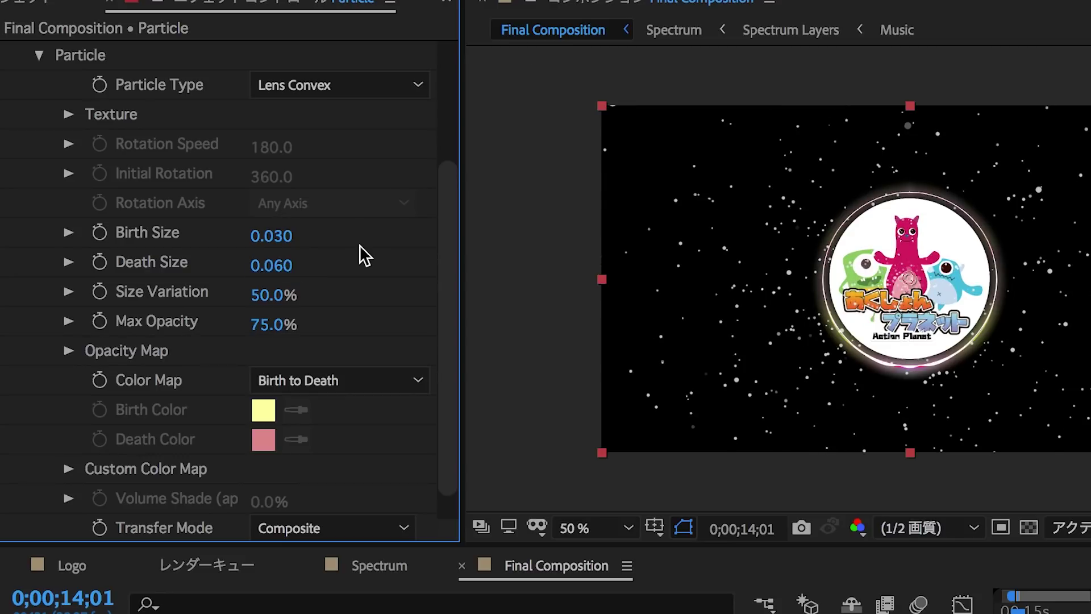
{"action": "left_click_drag", "start_coordinate": [281, 325], "coordinate": [356, 336]}
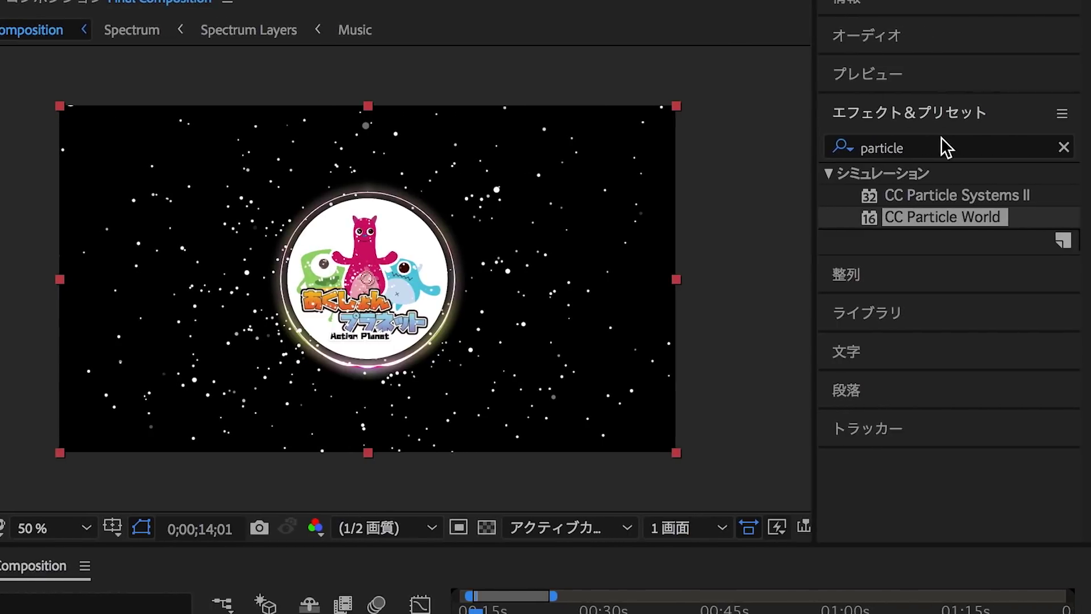
Apply the 塗り (Fill) effect to the Particle layer with colour white FFFFFF.
{"action": "left_click", "coordinate": [940, 147]}
{"action": "type", "text": "塗り"}
{"action": "key", "text": "Return"}
{"action": "mouse_move", "coordinate": [895, 297]}
{"action": "left_mouse_down"}
{"action": "mouse_move", "coordinate": [376, 429]}
{"action": "mouse_move", "coordinate": [258, 517]}
{"action": "left_mouse_up"}
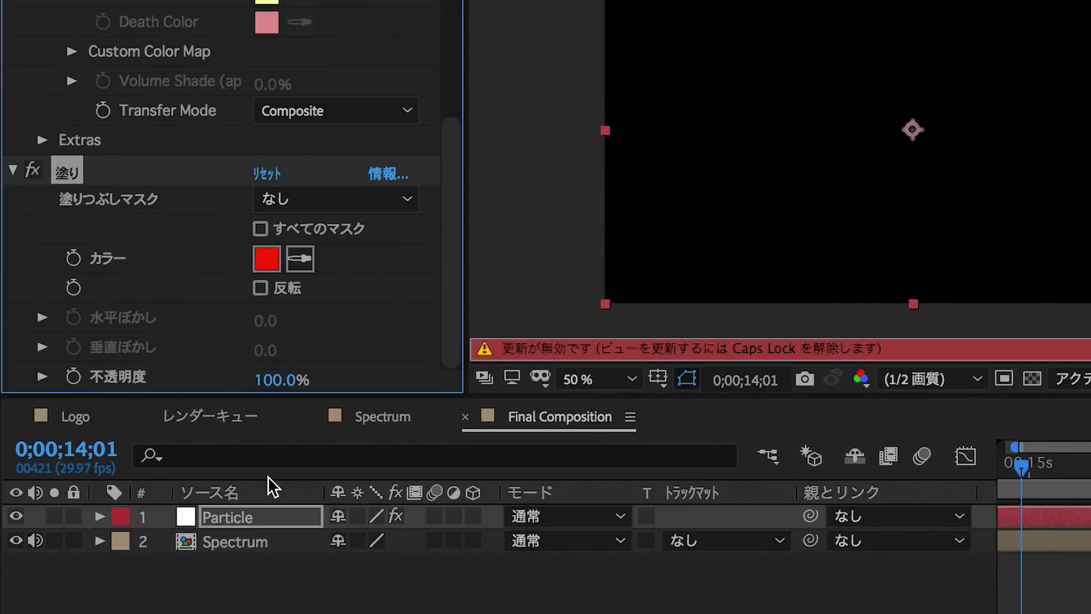
{"action": "left_click", "coordinate": [261, 258]}
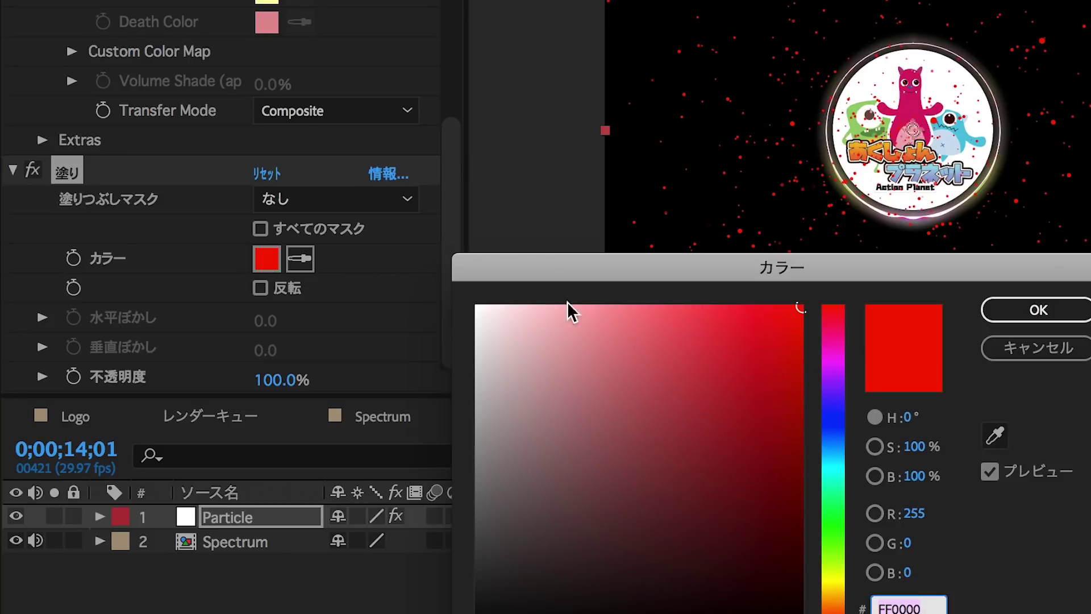
{"action": "left_click", "coordinate": [573, 382]}
{"action": "mouse_move", "coordinate": [593, 383]}
{"action": "left_mouse_down"}
{"action": "mouse_move", "coordinate": [565, 323]}
{"action": "mouse_move", "coordinate": [462, 297]}
{"action": "left_mouse_up"}
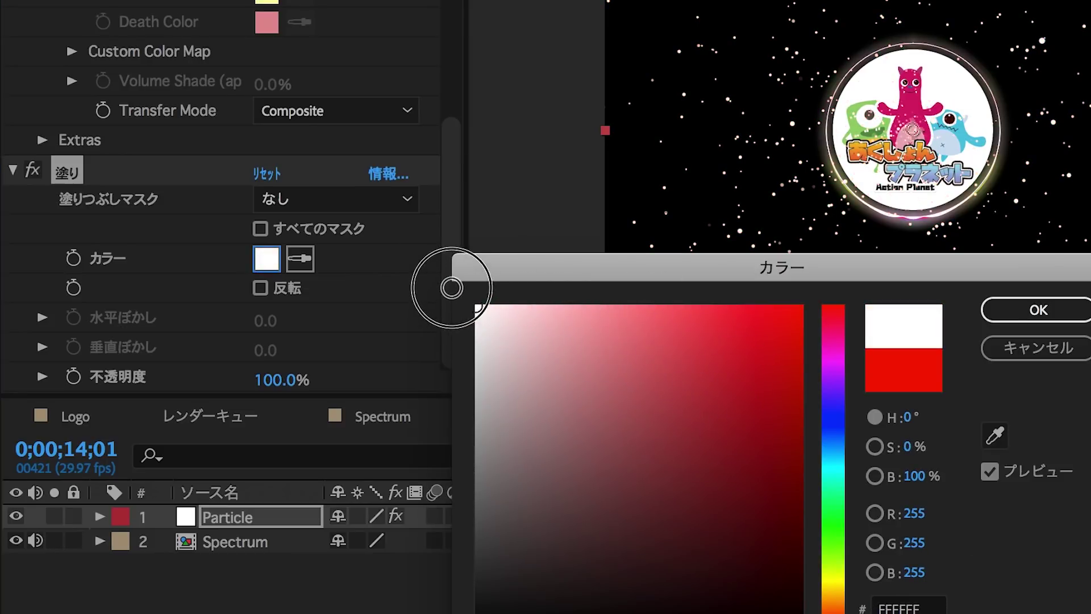
{"action": "left_click", "coordinate": [1085, 311]}
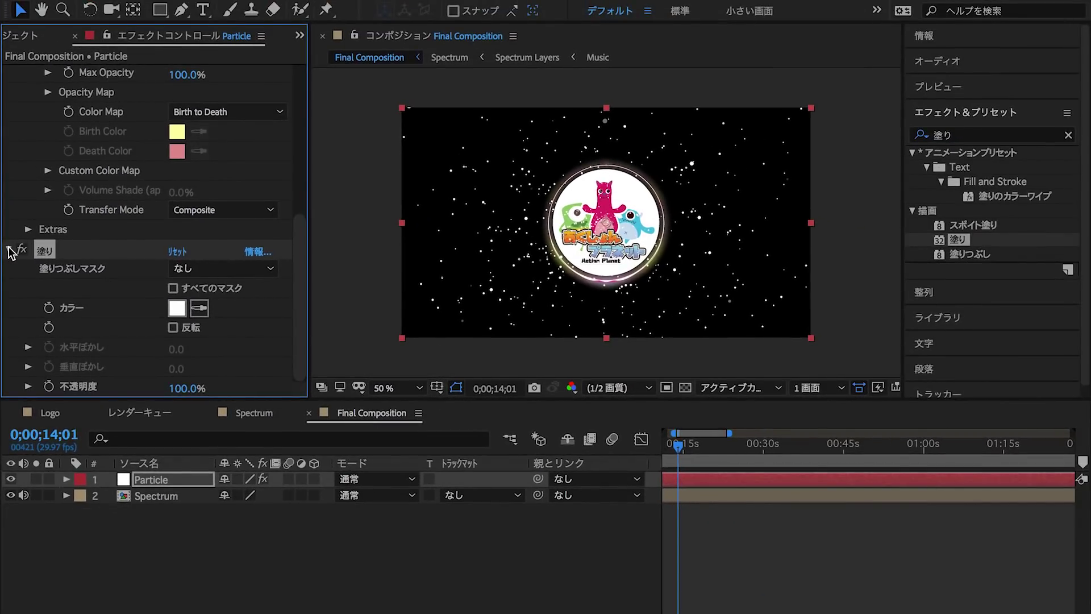
Open the Music comp and convert its wav audio layer to keyframes.
{"action": "left_click", "coordinate": [9, 250]}
{"action": "double_click", "coordinate": [147, 493]}
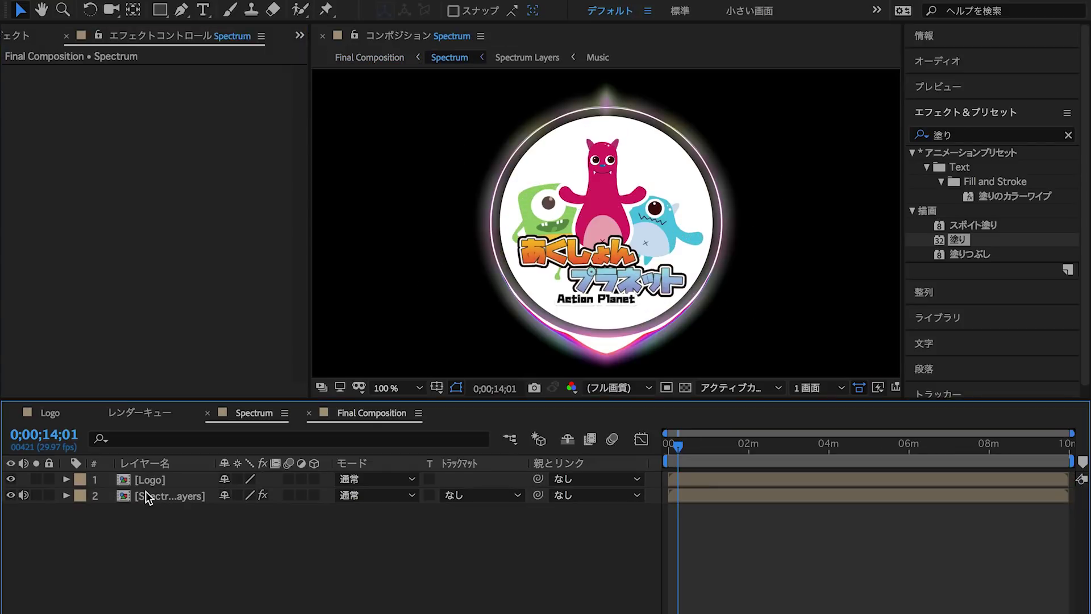
{"action": "double_click", "coordinate": [175, 493]}
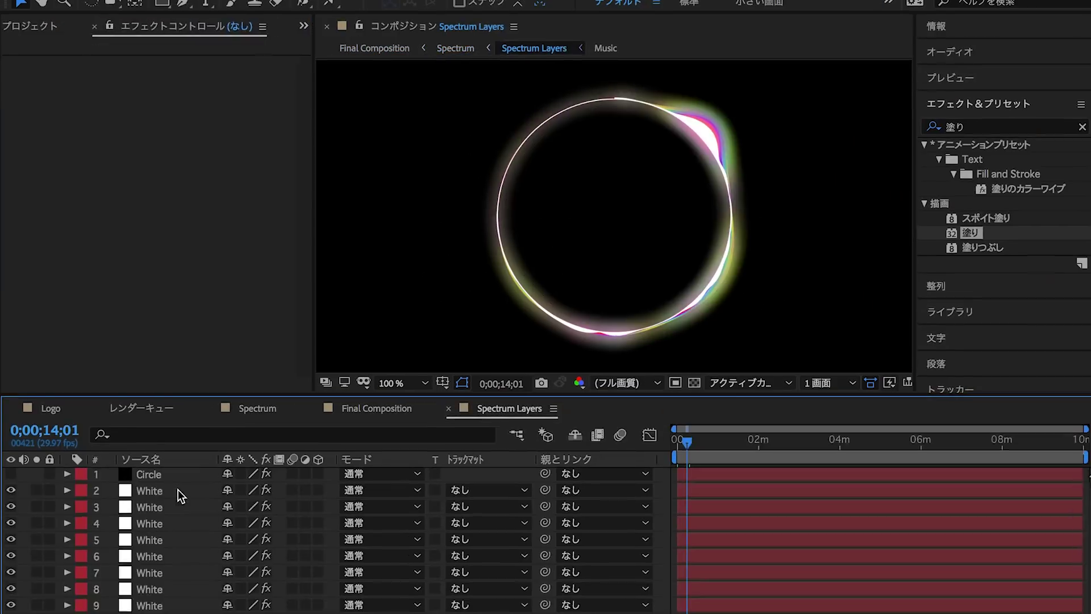
{"action": "double_click", "coordinate": [199, 582]}
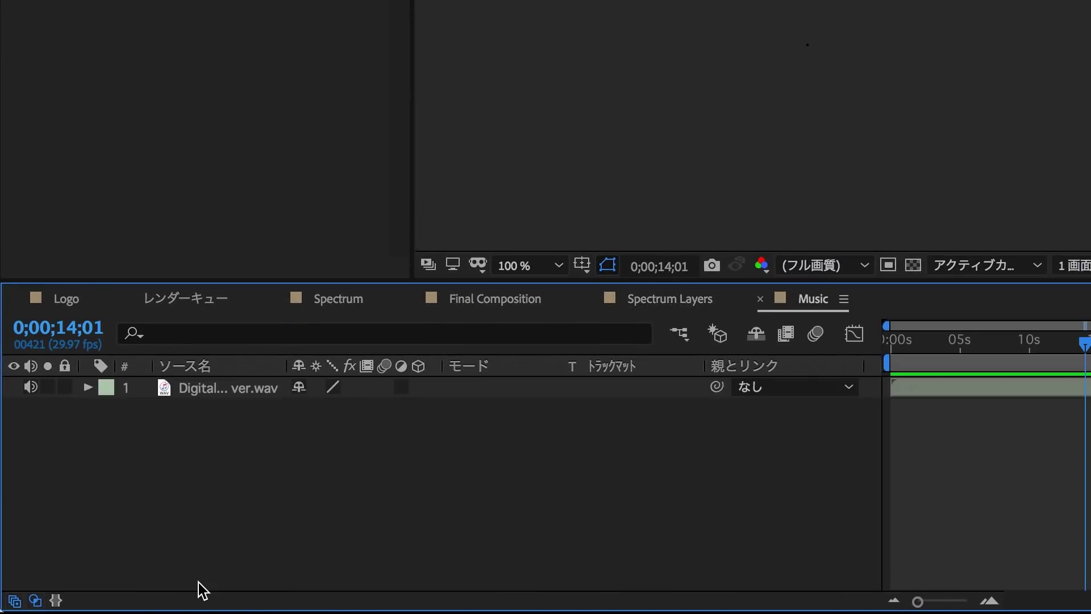
{"action": "left_click", "coordinate": [219, 394]}
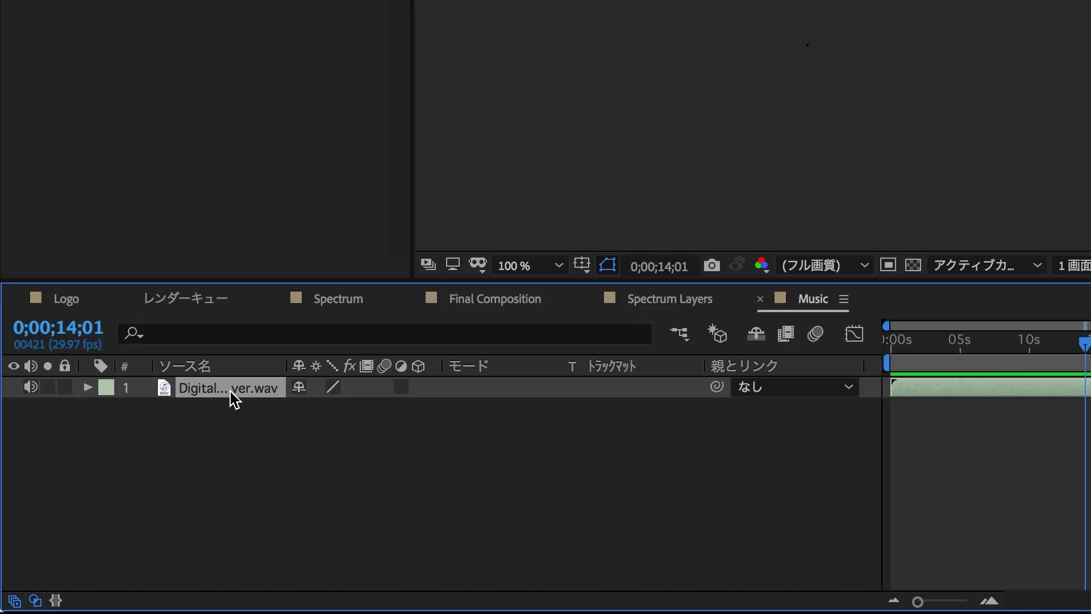
{"action": "right_click", "coordinate": [230, 391]}
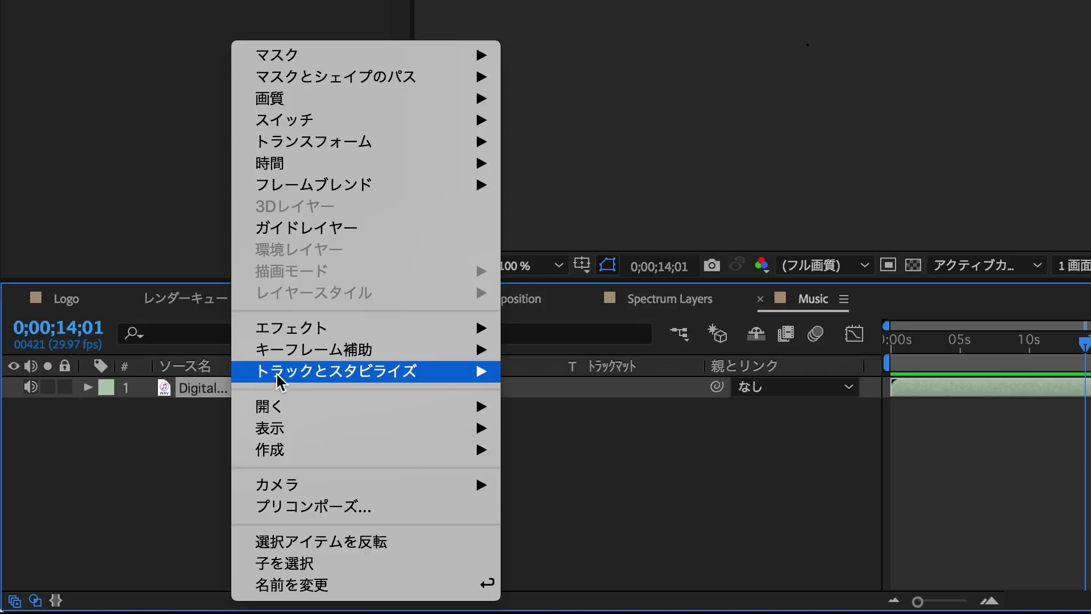
{"action": "mouse_move", "coordinate": [338, 355]}
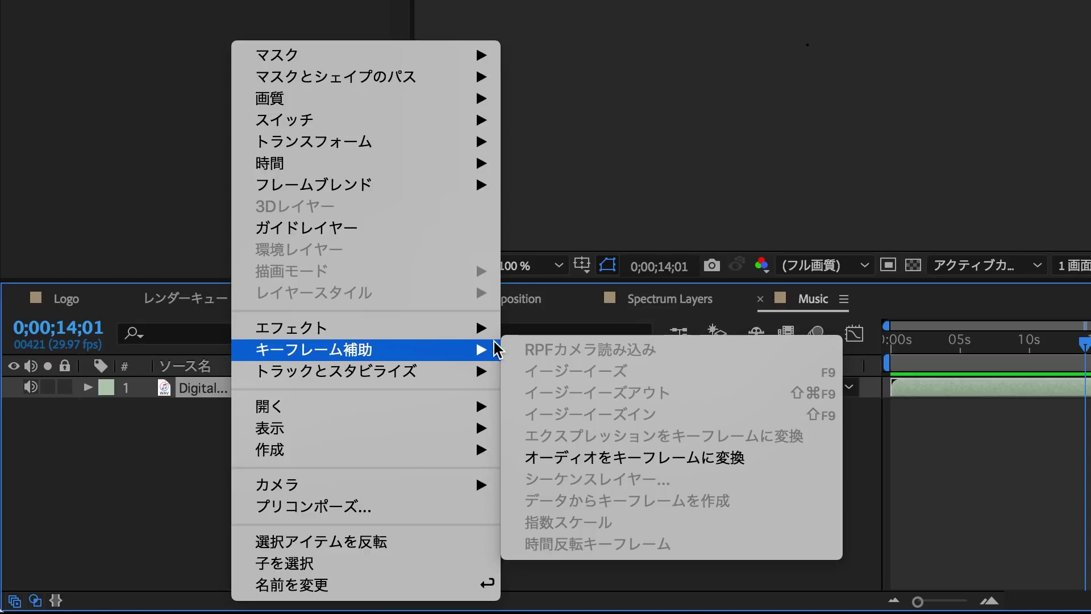
{"action": "left_click", "coordinate": [588, 459]}
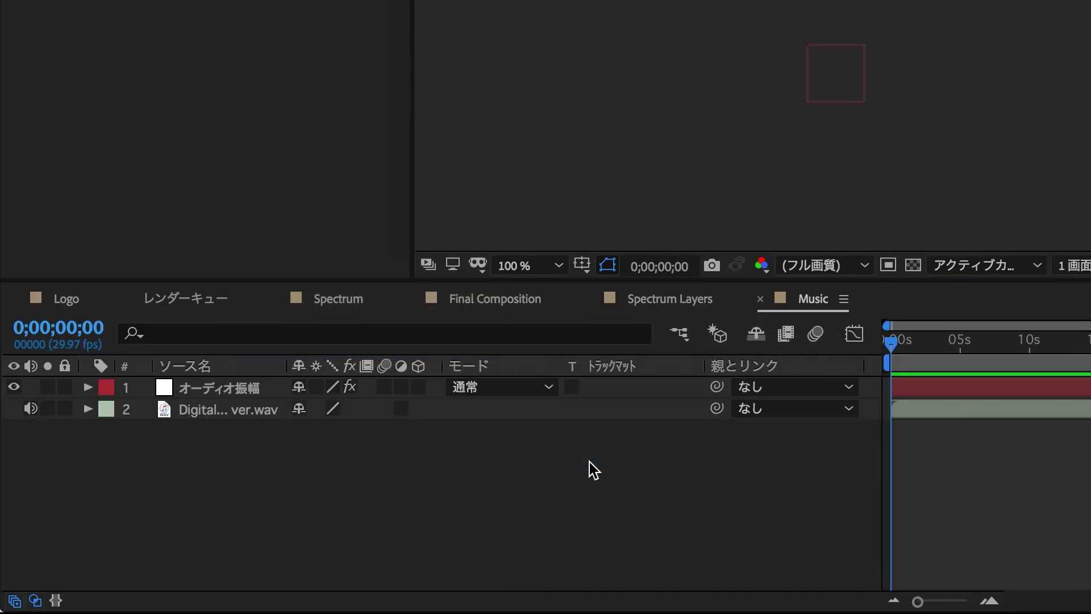
Delete the 左チャンネル and 右チャンネル effects from オーディオ振幅, then return to Final Composition.
{"action": "left_click", "coordinate": [241, 389]}
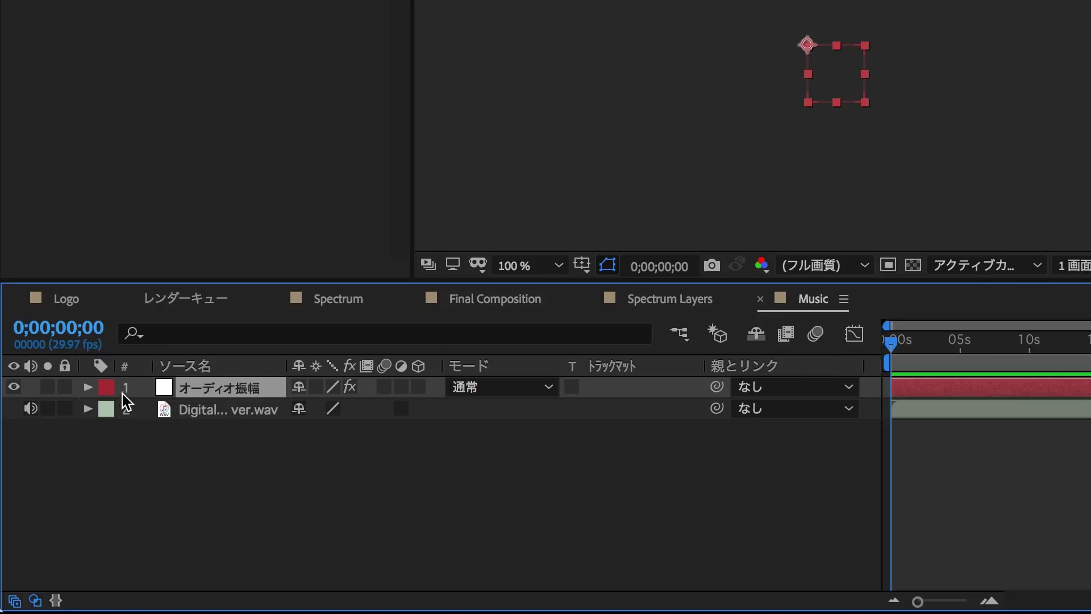
{"action": "left_click", "coordinate": [86, 389]}
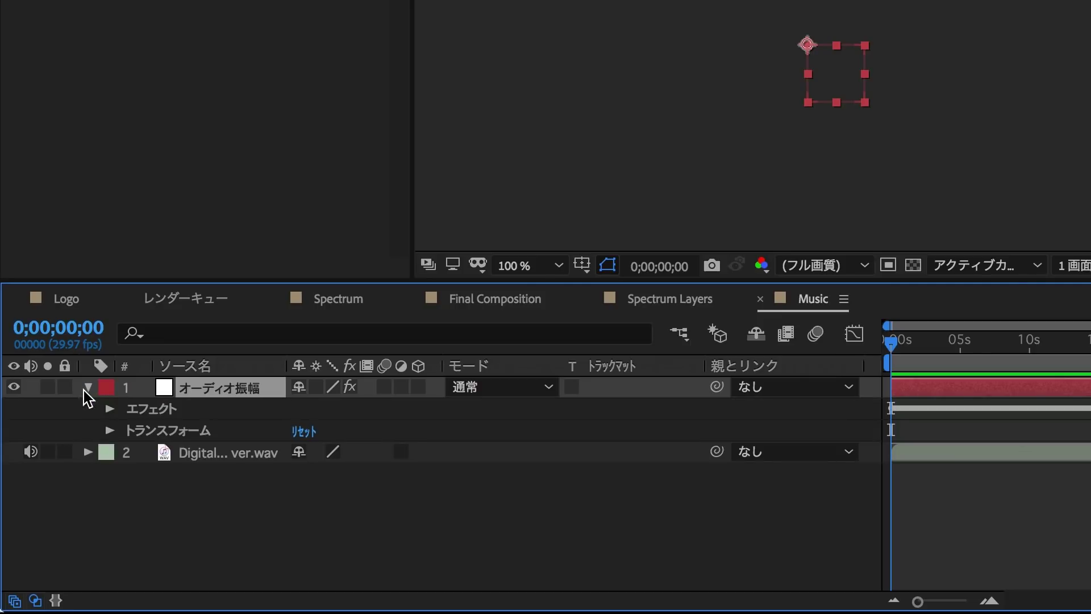
{"action": "left_click", "coordinate": [110, 409]}
{"action": "left_click", "coordinate": [175, 435]}
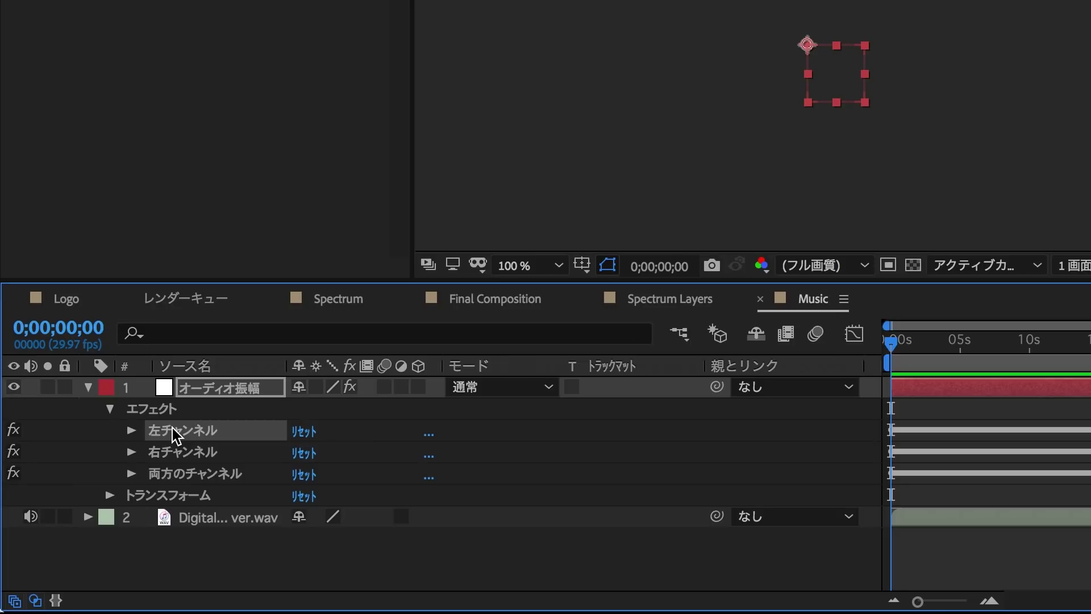
{"action": "key", "text": "Delete"}
{"action": "left_click", "coordinate": [183, 432]}
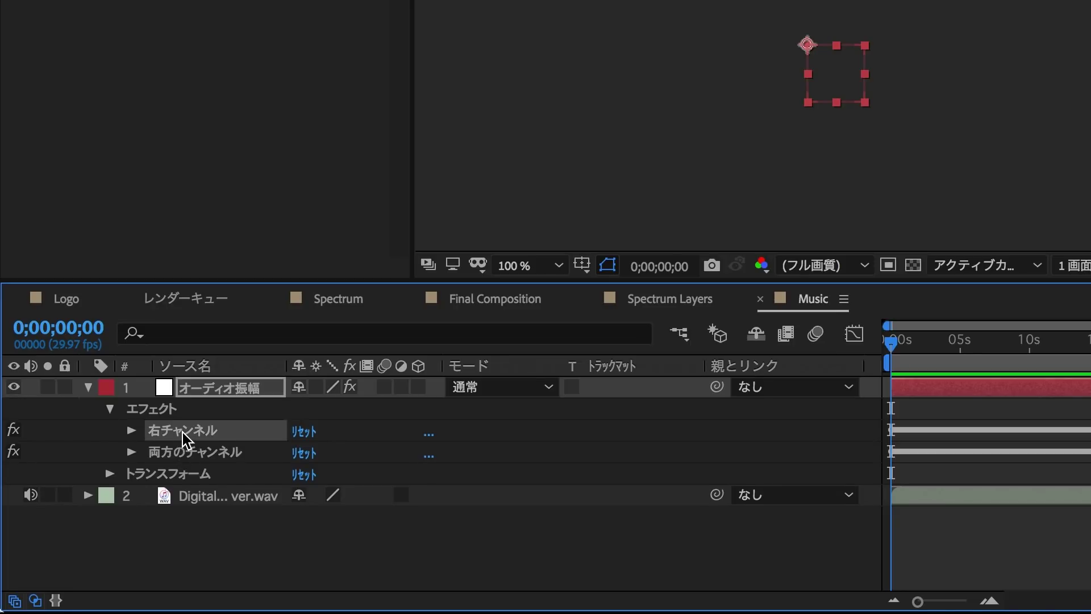
{"action": "key", "text": "Delete"}
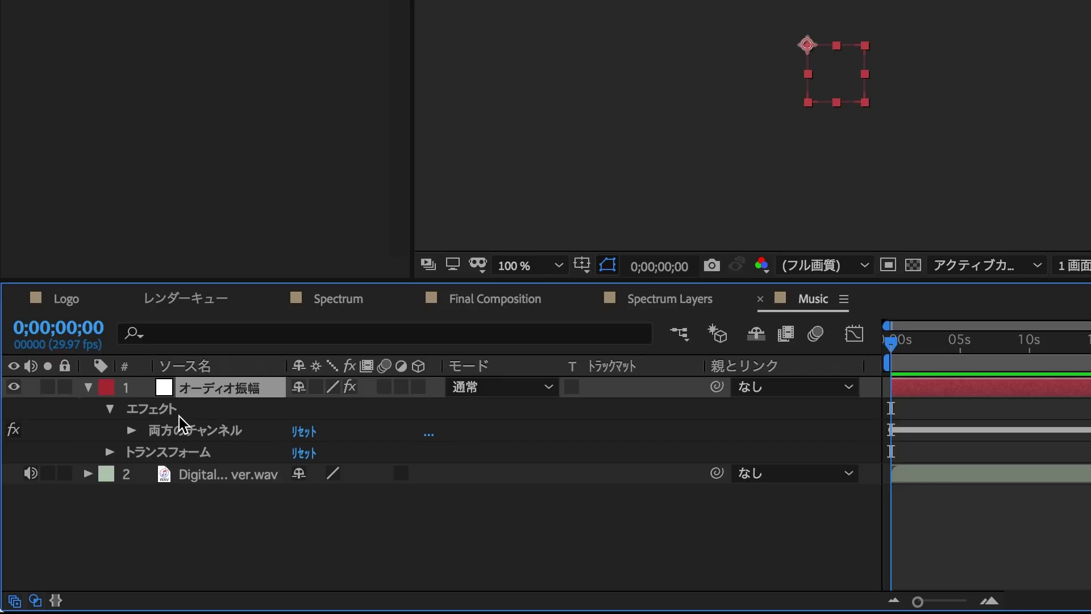
{"action": "left_click", "coordinate": [467, 301]}
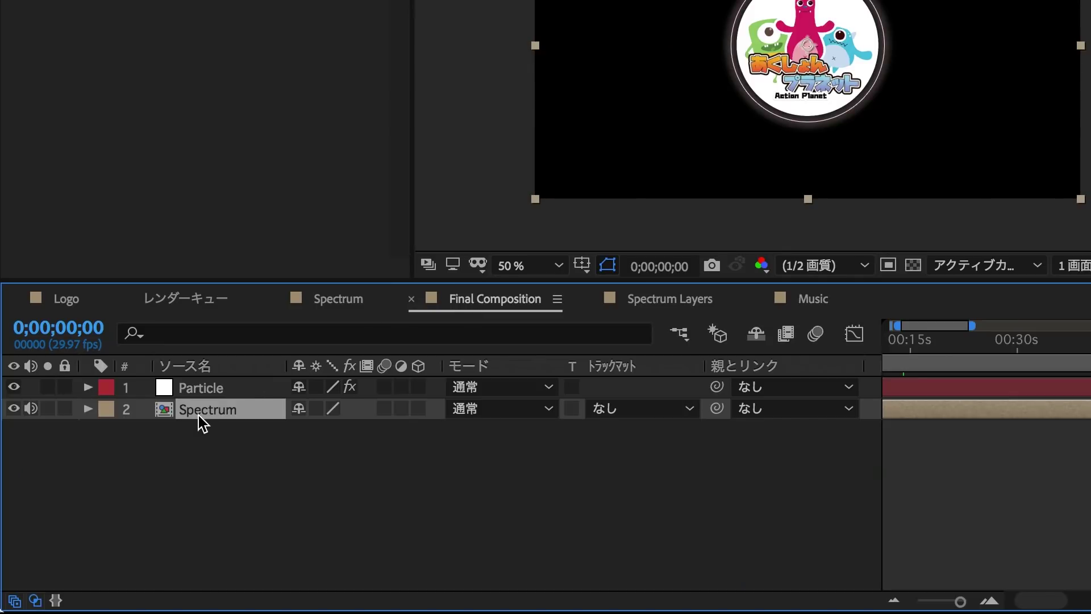
Expand Extras > Effect Camera in the Particle layer's CC Particle World settings.
{"action": "left_click", "coordinate": [204, 392]}
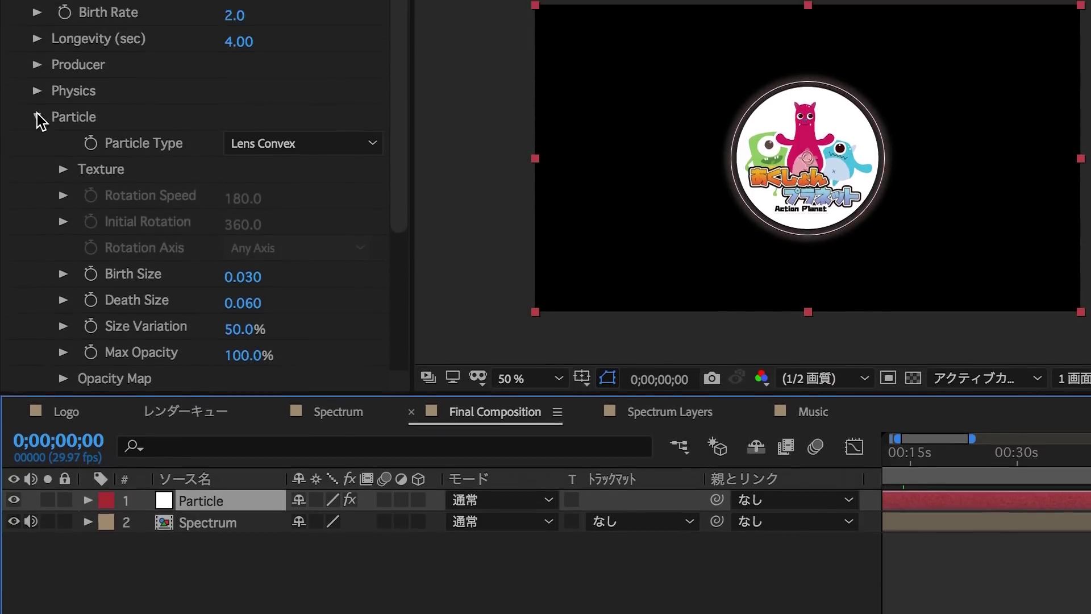
{"action": "left_click", "coordinate": [38, 118]}
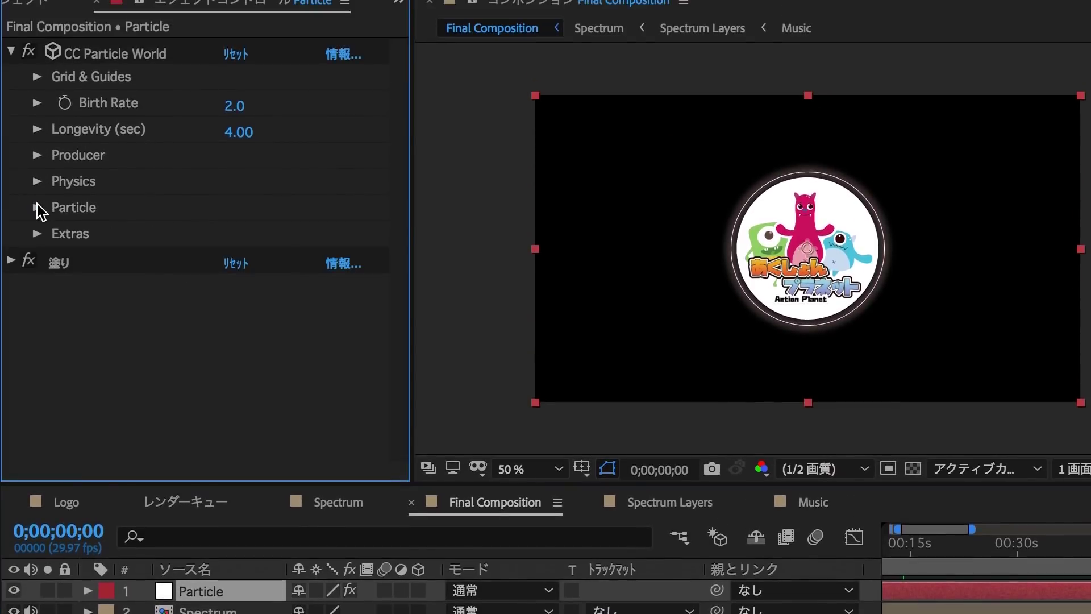
{"action": "left_click", "coordinate": [37, 234]}
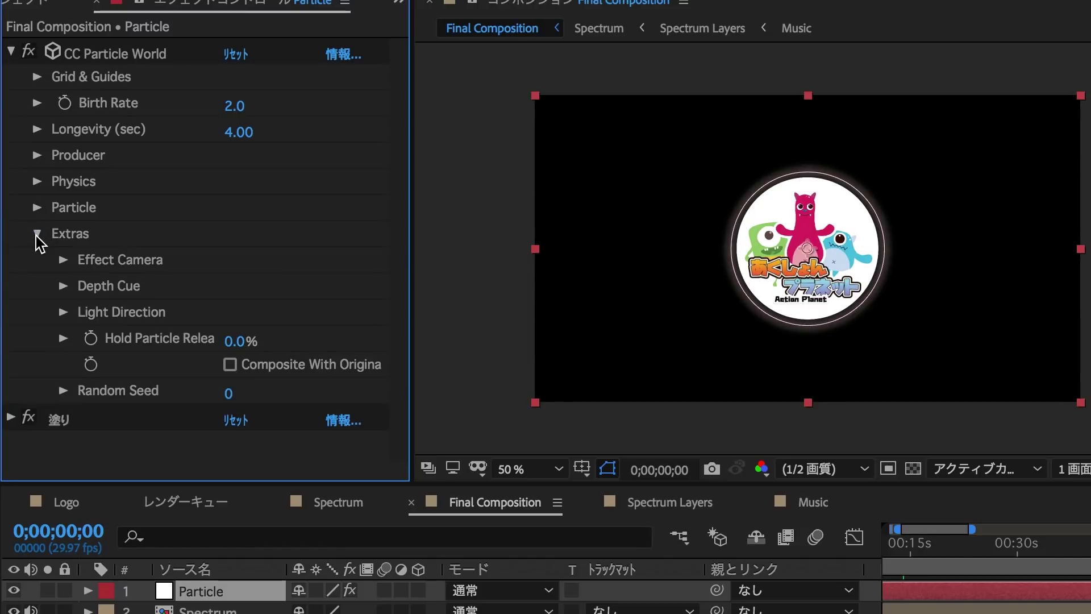
{"action": "left_click", "coordinate": [65, 260]}
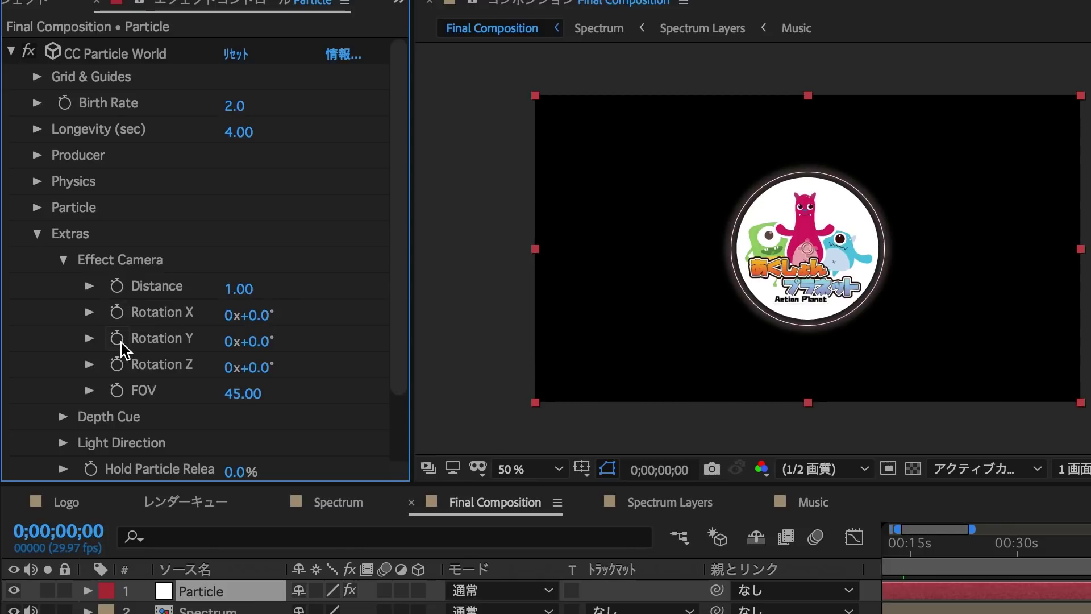
{"action": "key", "text": "alt"}
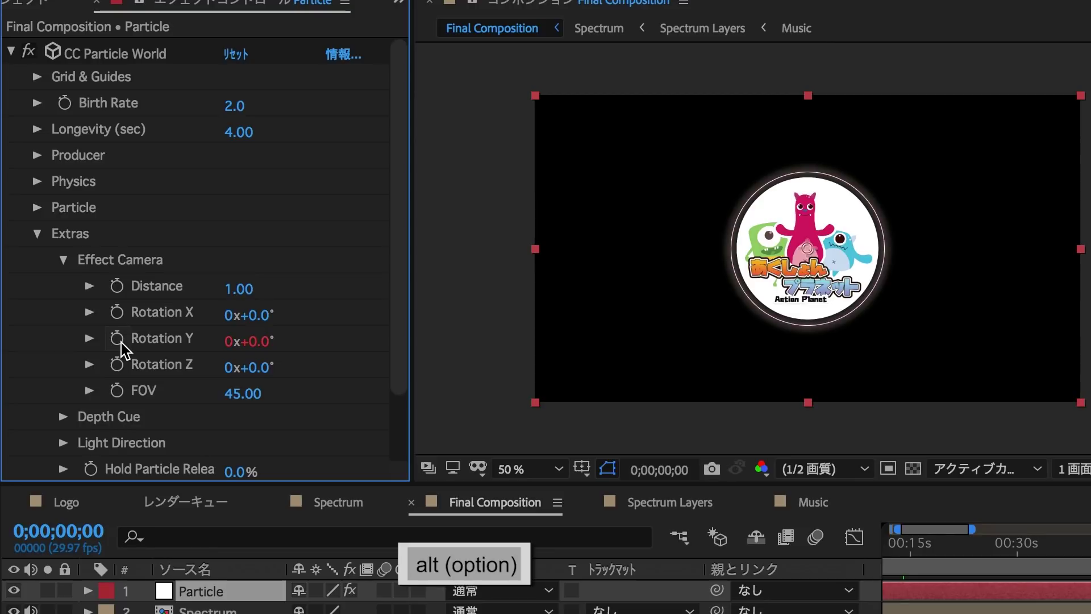
Give Rotation Y the expression comp("Music") オーディオ振幅 両方のチャンネル スライダー divided by 10.
{"action": "left_click", "coordinate": [121, 344], "text": "alt"}
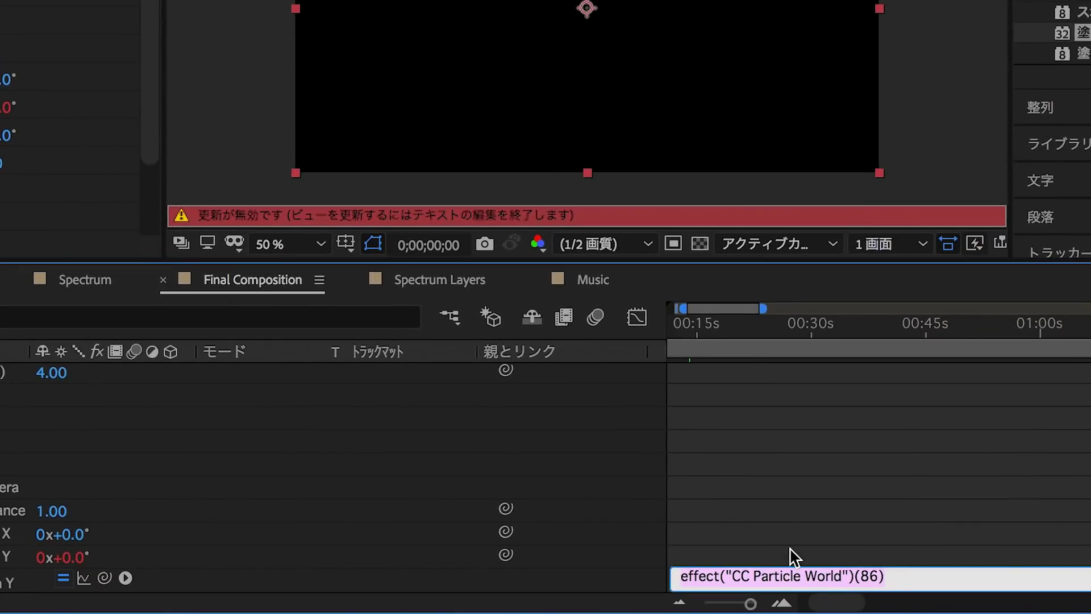
{"action": "type", "text": "v"}
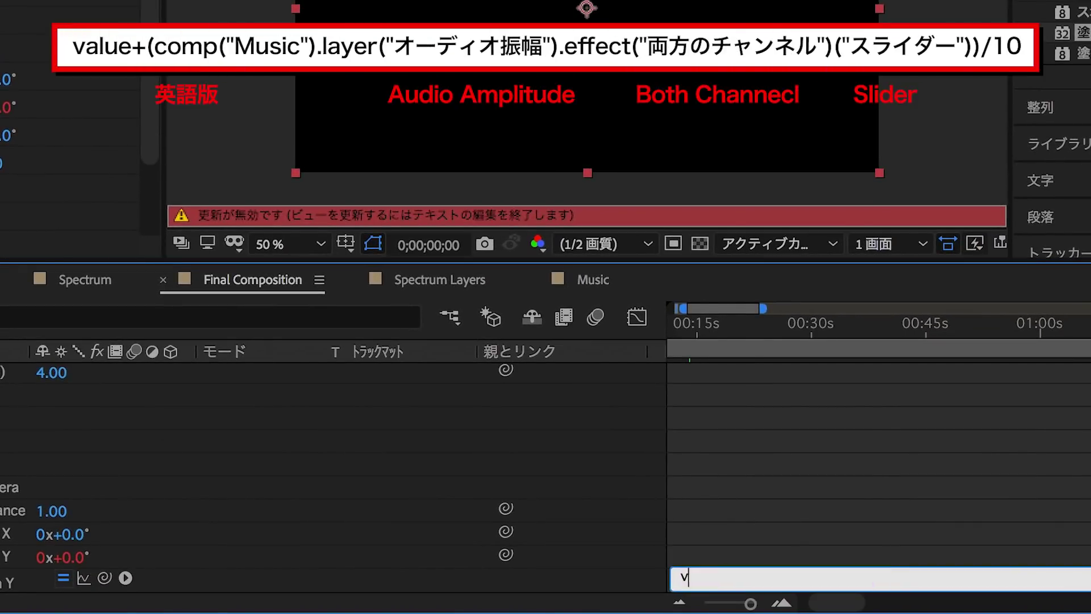
{"action": "type", "text": "comp(\"Music"}
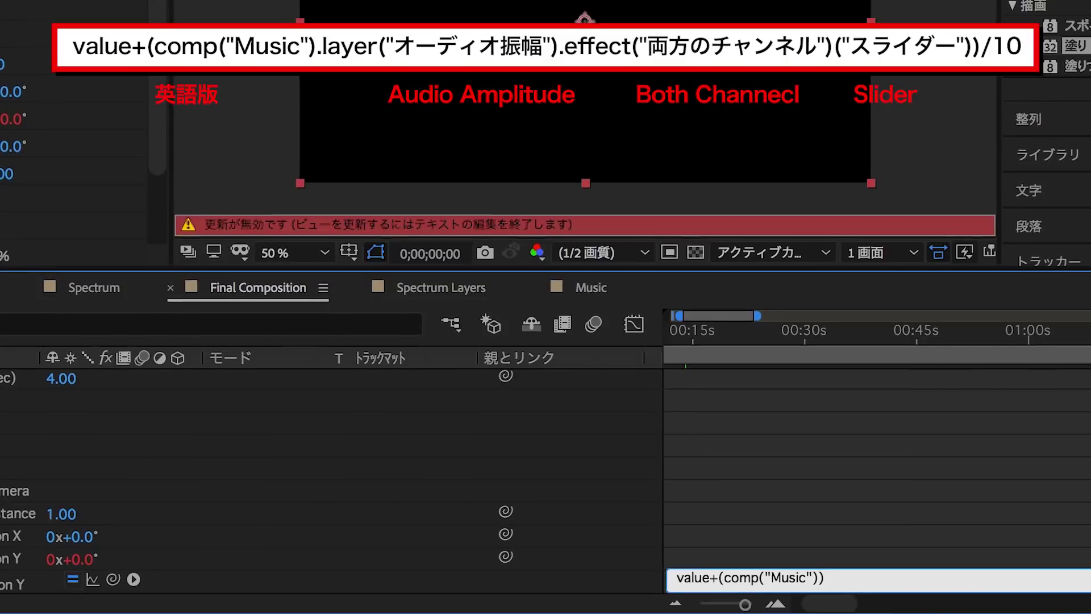
{"action": "type", "text": ".layer("}
{"action": "type", "text": "\"お"}
{"action": "type", "text": "ーディオ"}
{"action": "key", "text": "space"}
{"action": "key", "text": "Return"}
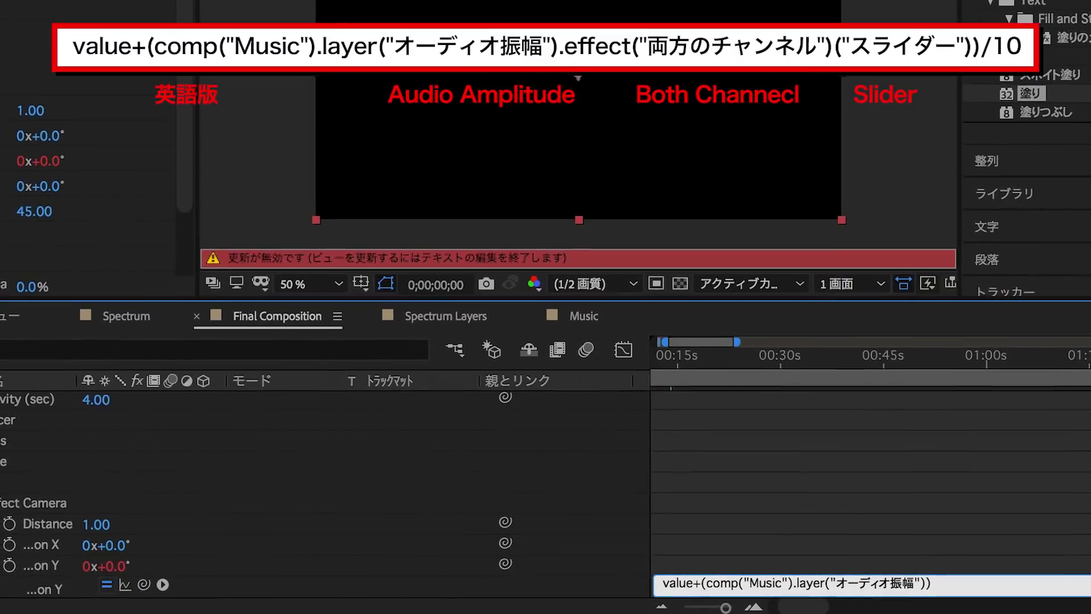
{"action": "type", "text": ".effect"}
{"action": "type", "text": "(\"両方"}
{"action": "type", "text": "のちゃん"}
{"action": "key", "text": "space"}
{"action": "key", "text": "Return"}
{"action": "type", "text": "\")(\""}
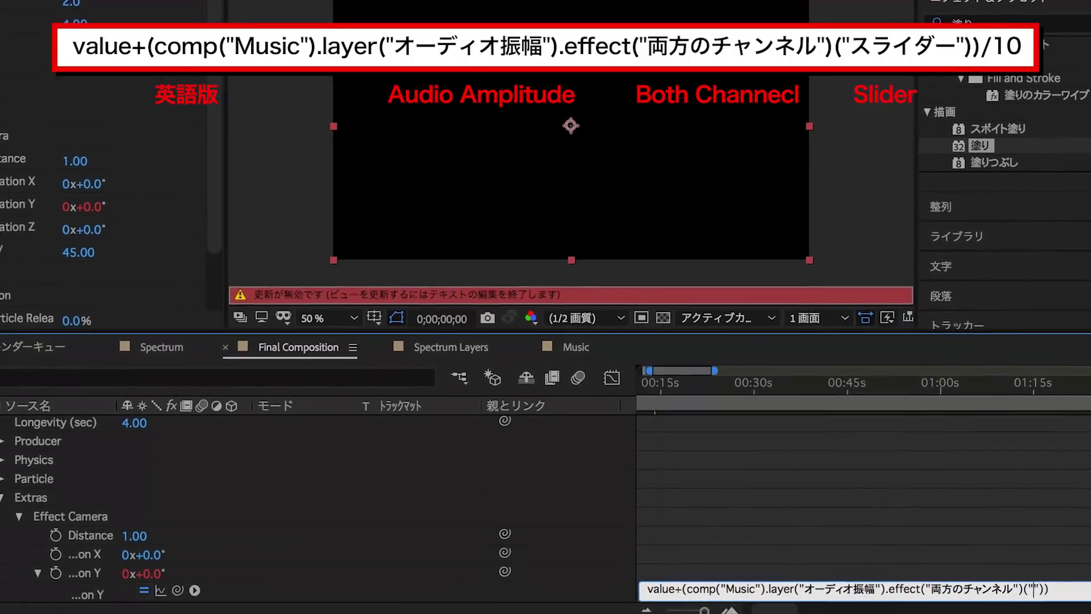
{"action": "type", "text": "スライダー"}
{"action": "key", "text": "Return"}
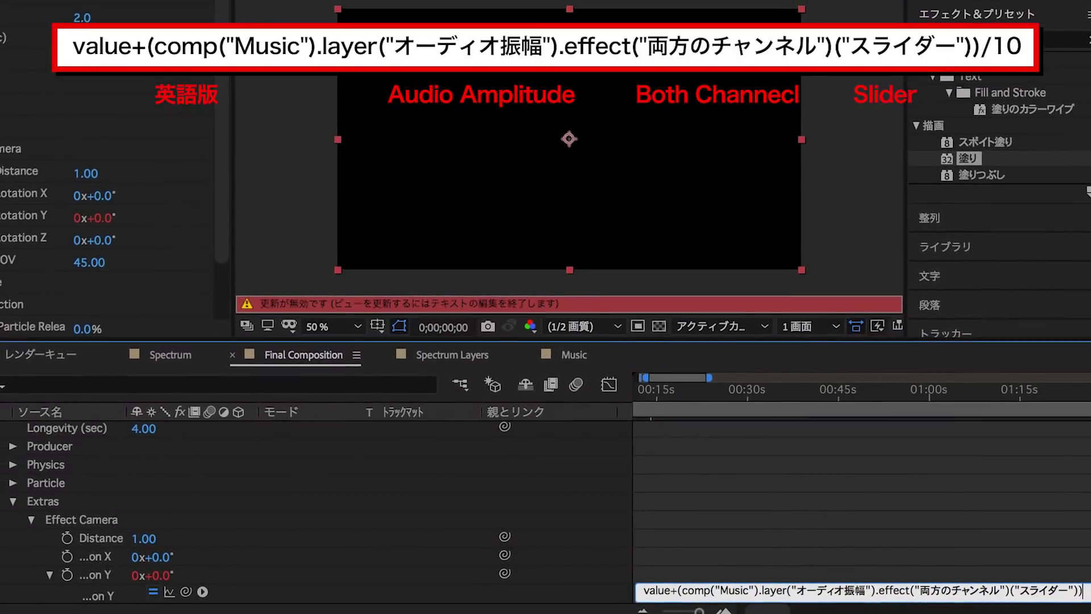
{"action": "type", "text": "/10"}
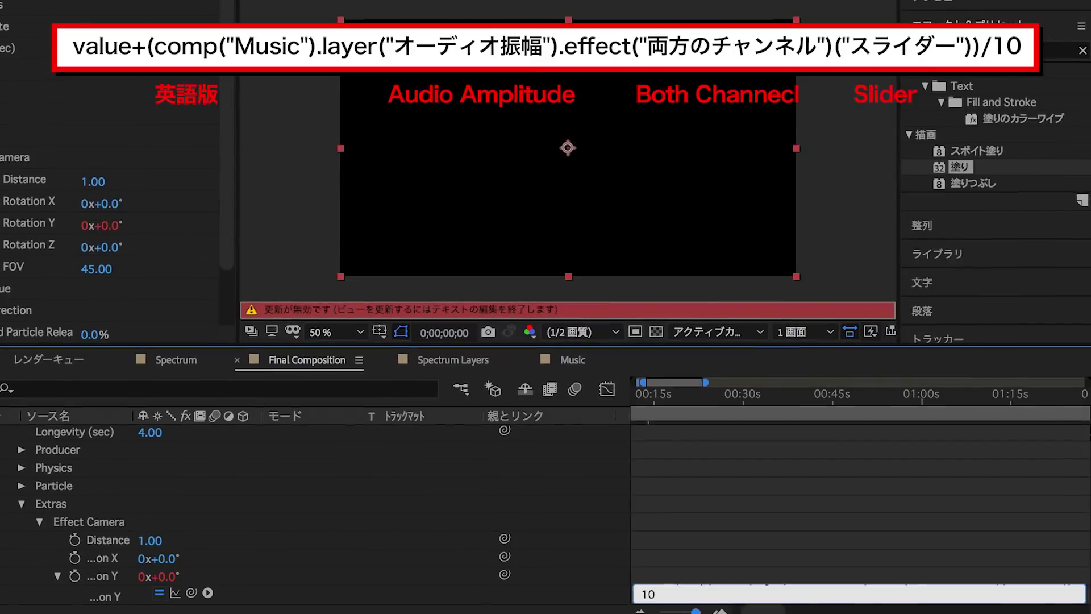
{"action": "triple_click", "coordinate": [762, 588]}
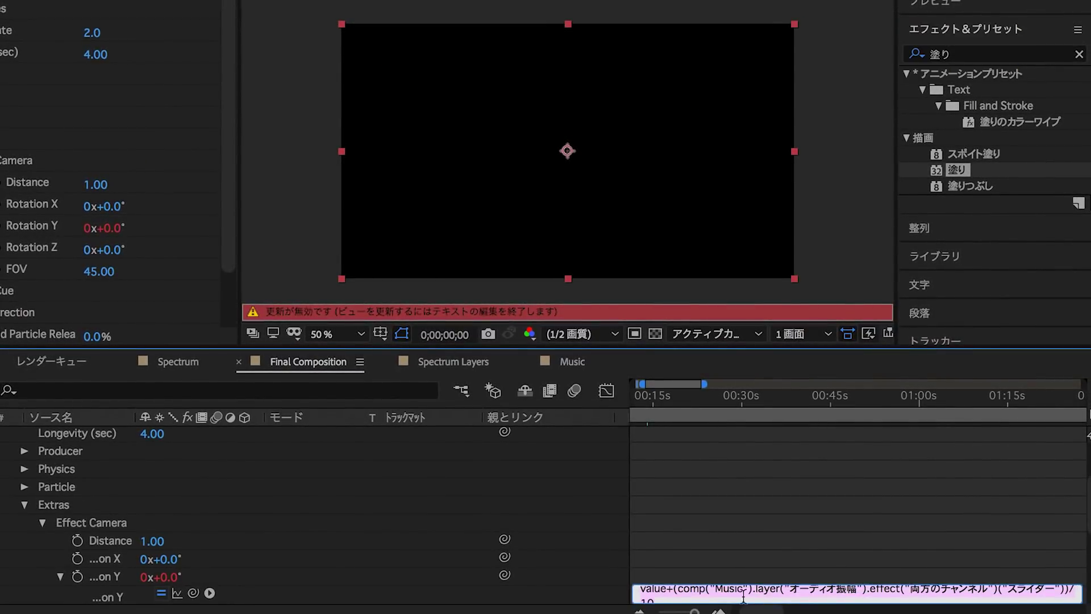
{"action": "left_click", "coordinate": [325, 480]}
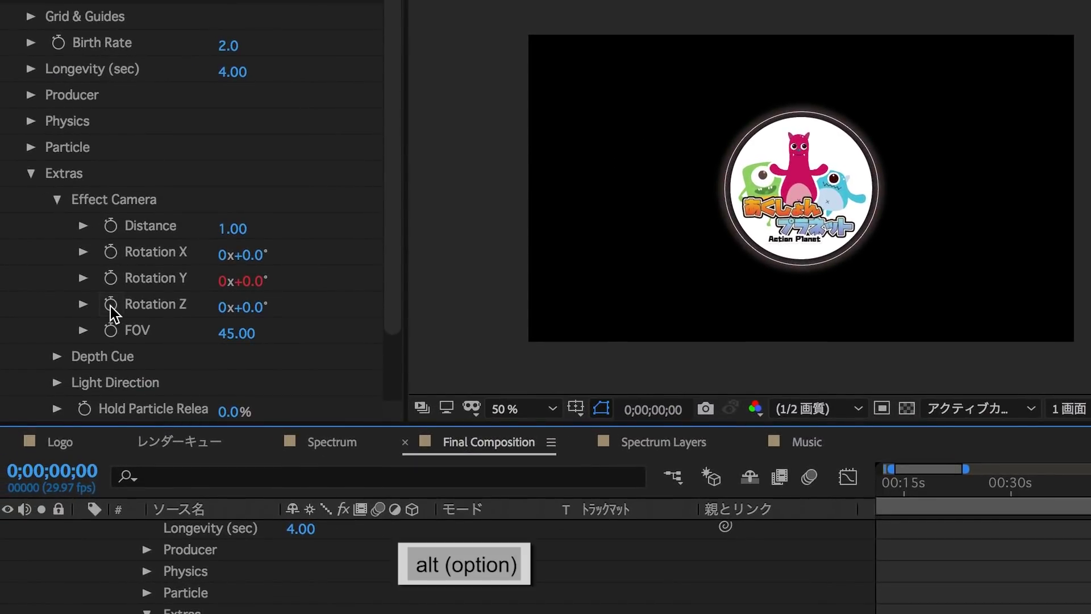
Paste the same audio expression into Rotation Z with the divisor changed to 30.
{"action": "left_click", "coordinate": [110, 306], "text": "alt"}
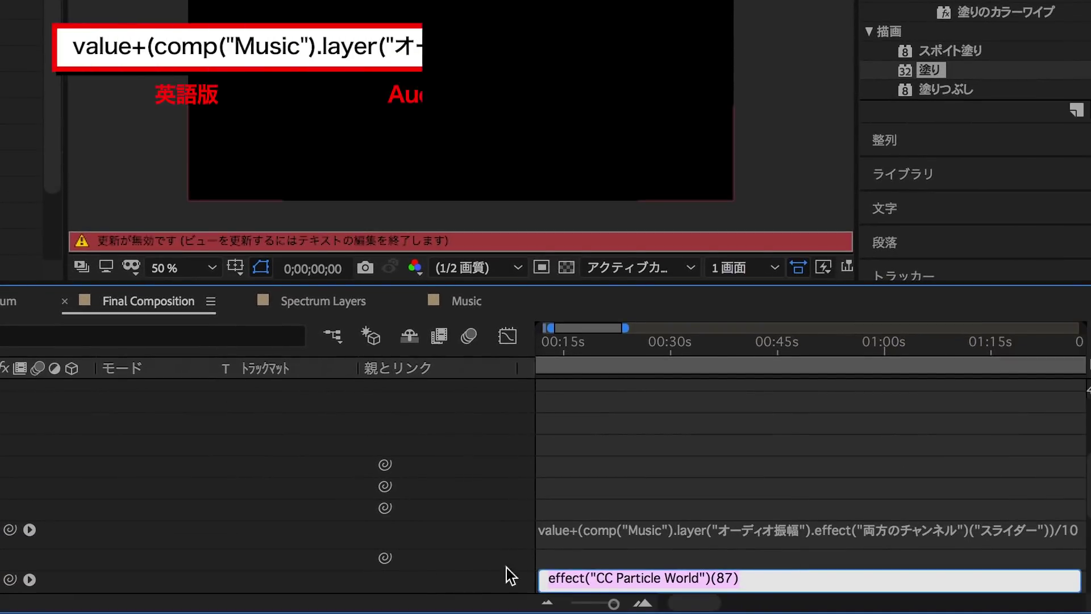
{"action": "key", "text": "ctrl+v"}
{"action": "key", "text": "BackSpace"}
{"action": "type", "text": "30"}
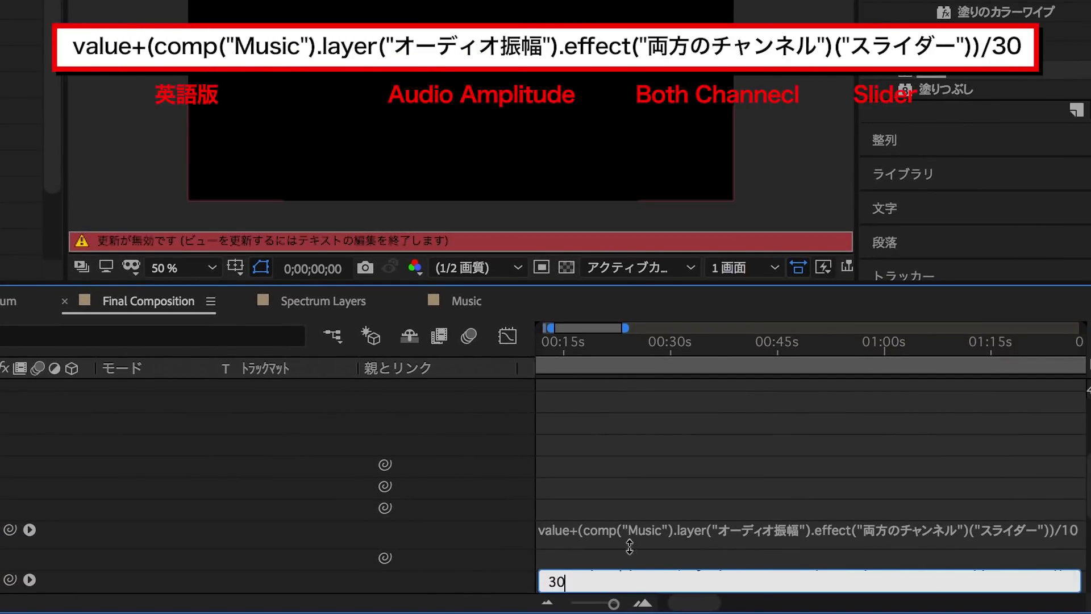
{"action": "left_click", "coordinate": [654, 510]}
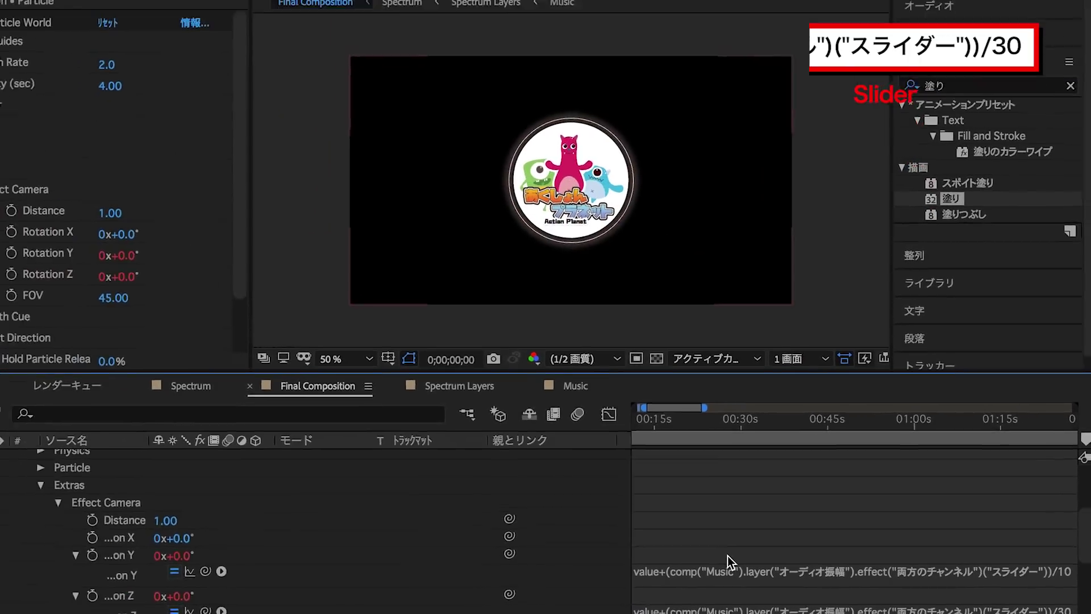
{"action": "scroll", "coordinate": [408, 556], "scroll_direction": "up", "scroll_amount": 10}
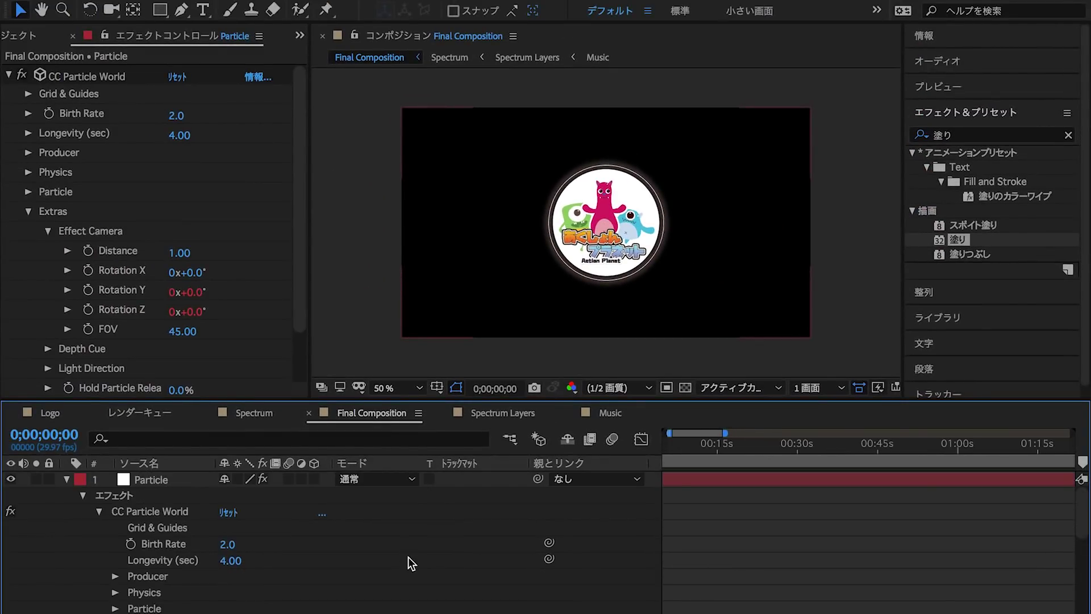
{"action": "left_click", "coordinate": [66, 478]}
Apply the ミラー (Mirror) effect to the Particle layer at 0;00;14;01.
{"action": "left_click", "coordinate": [769, 479]}
{"action": "left_click", "coordinate": [707, 444]}
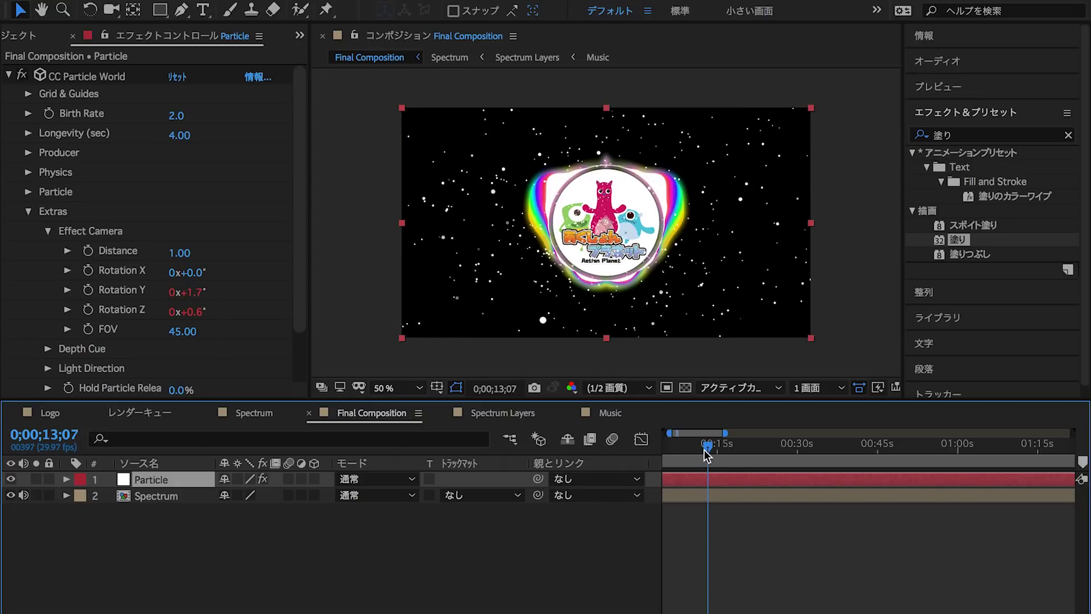
{"action": "left_click", "coordinate": [710, 450]}
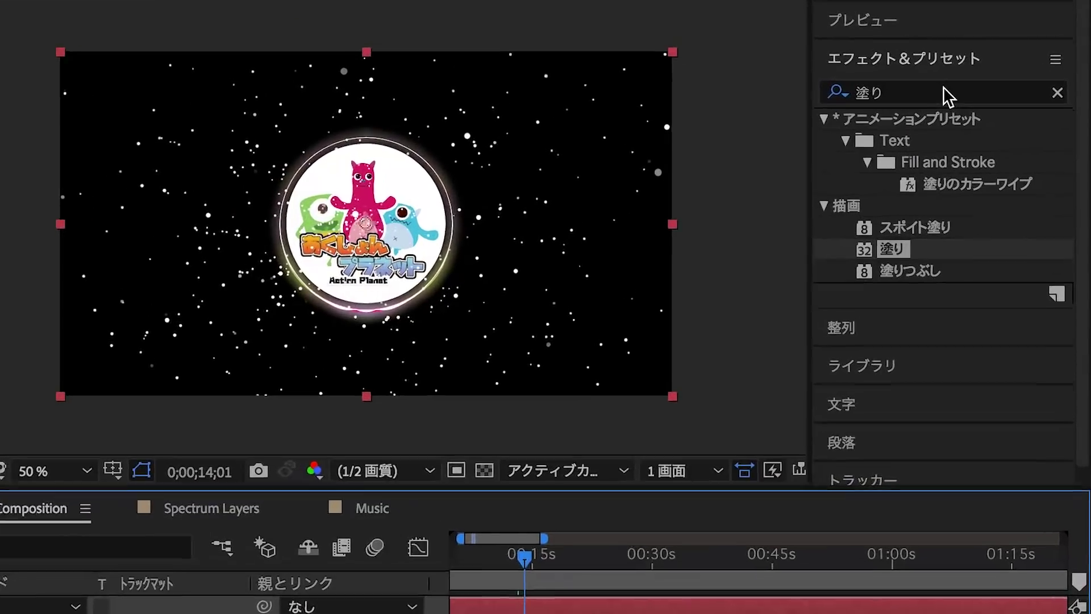
{"action": "left_click", "coordinate": [992, 132]}
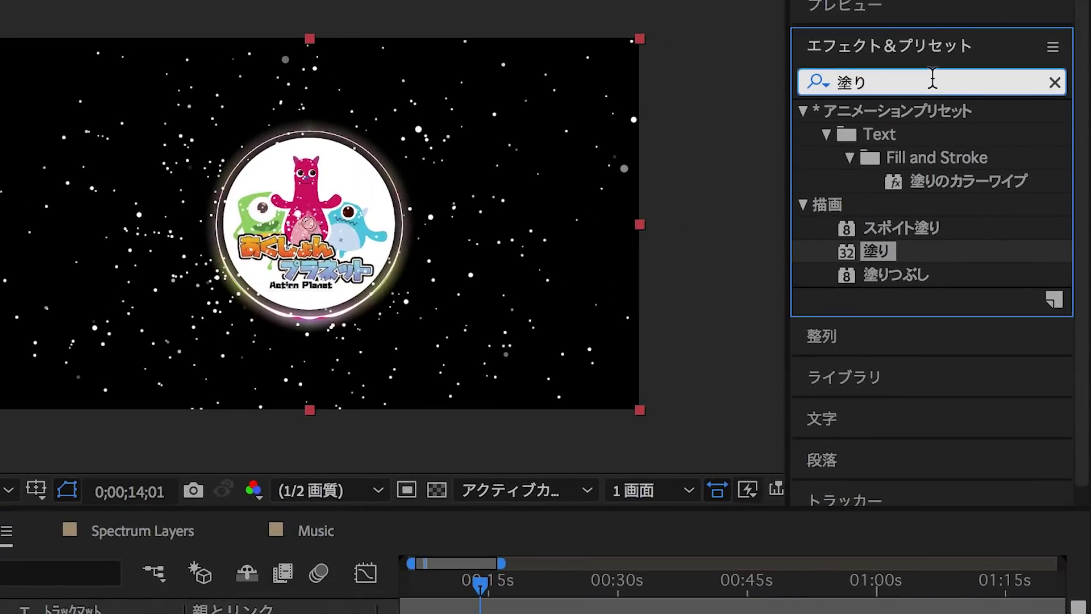
{"action": "left_click", "coordinate": [933, 81]}
{"action": "type", "text": "ミラー"}
{"action": "key", "text": "Return"}
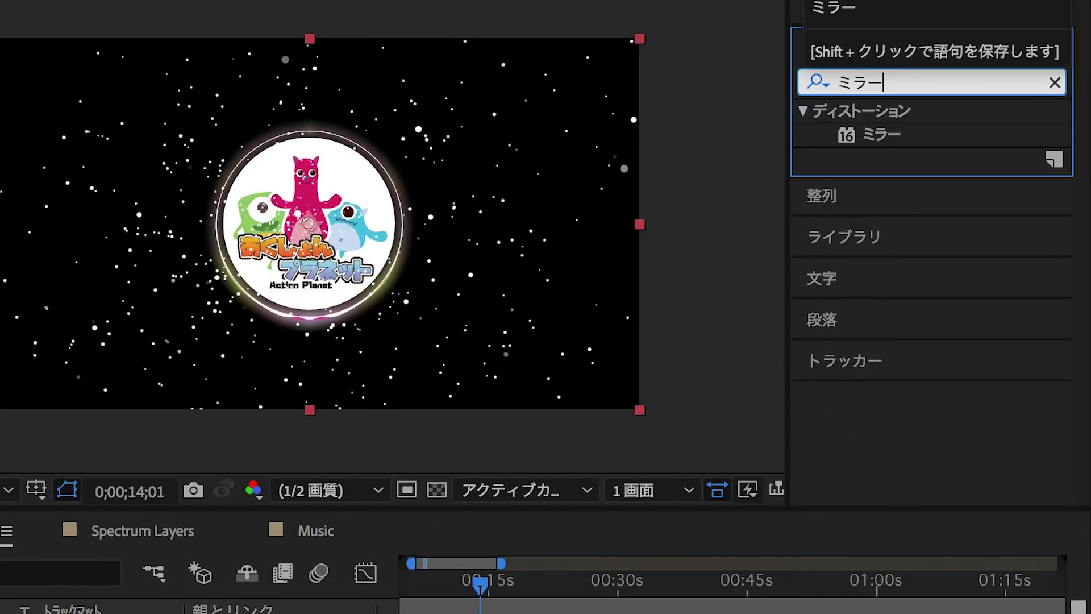
{"action": "left_click_drag", "start_coordinate": [879, 137], "coordinate": [197, 505]}
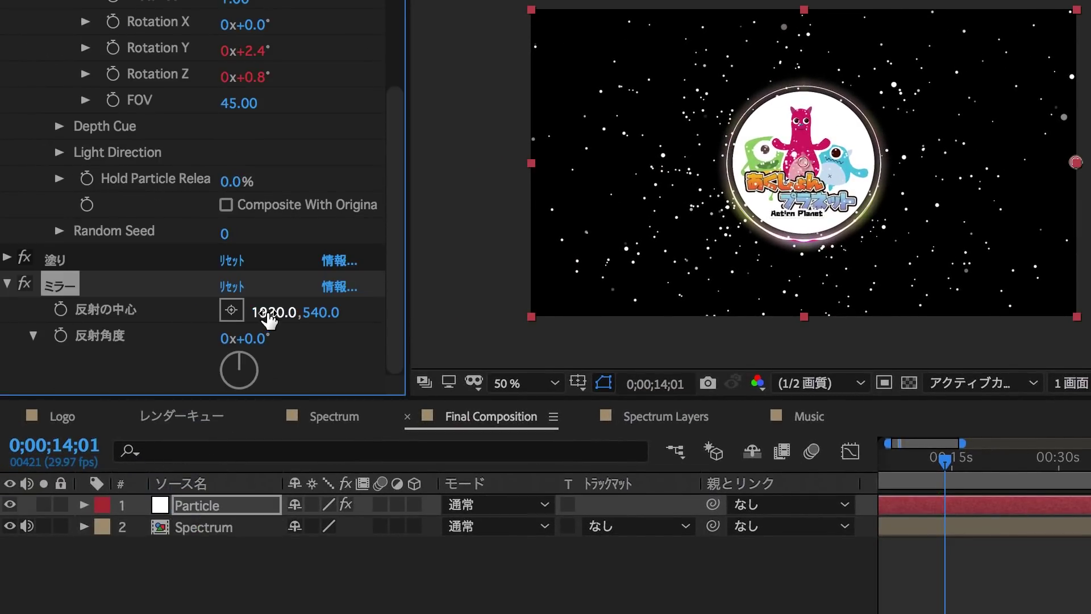
Set the mirror's 反射の中心 to 960, 540.
{"action": "left_click_drag", "start_coordinate": [268, 319], "coordinate": [39, 357]}
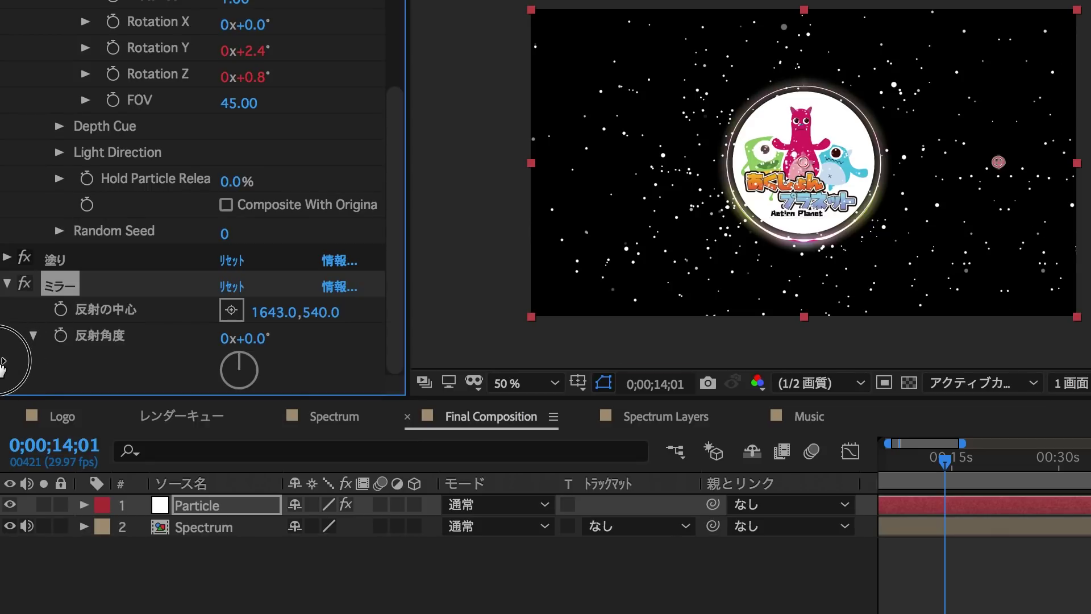
{"action": "left_click", "coordinate": [276, 315]}
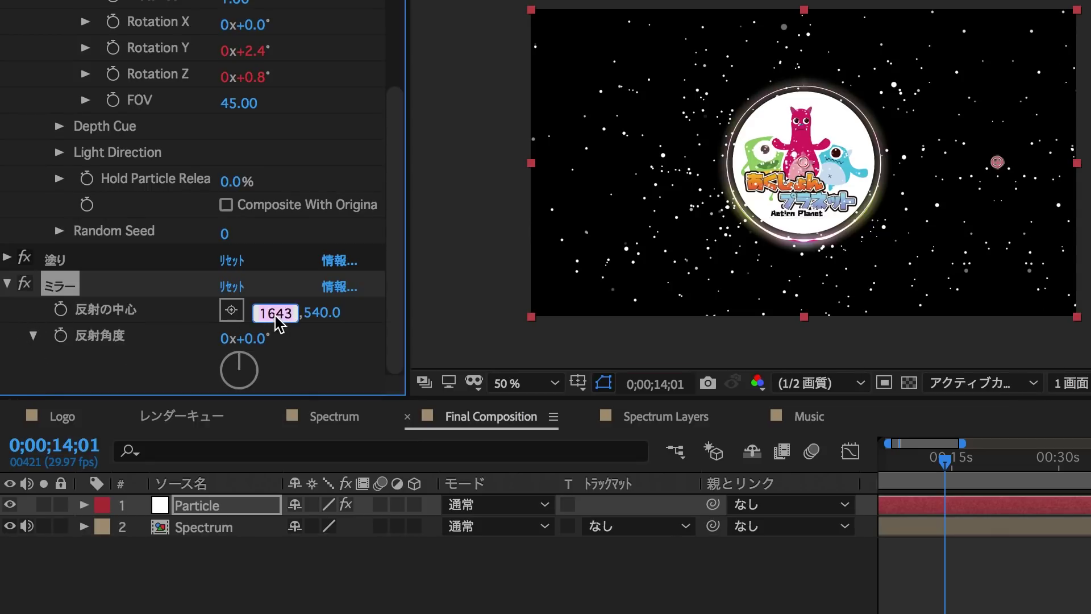
{"action": "type", "text": "960"}
{"action": "key", "text": "Return"}
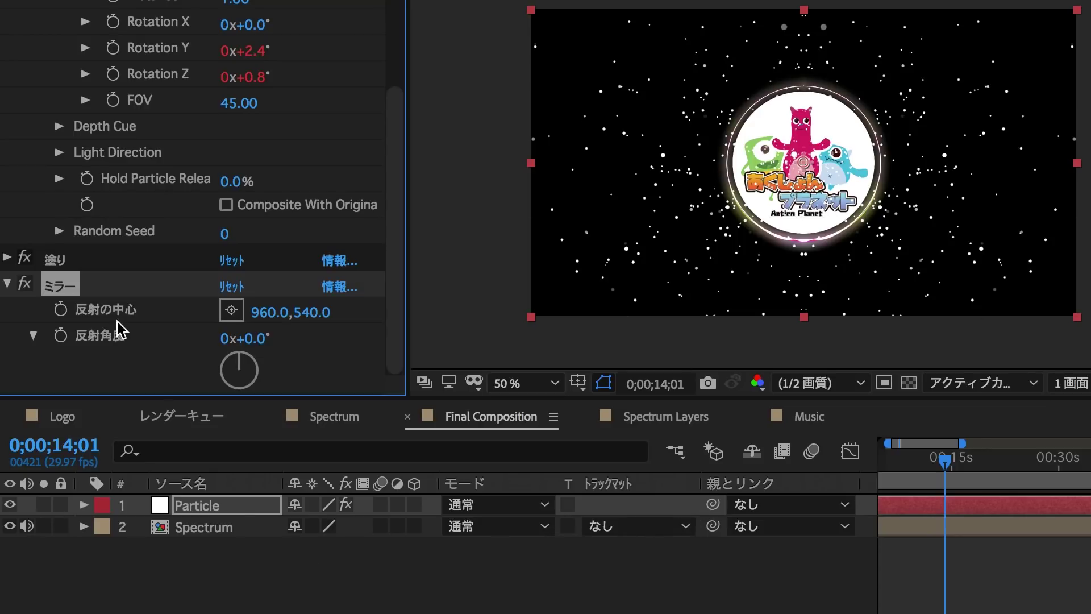
{"action": "left_click", "coordinate": [7, 283]}
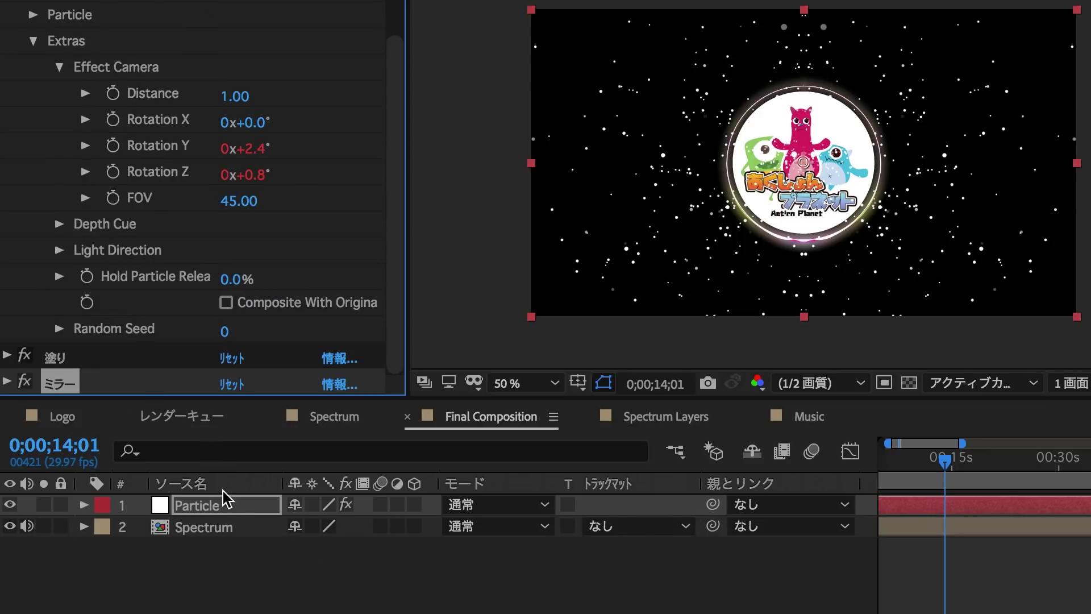
Apply ズーム to the Spectrum layer with 拡大率 100 and サイズ 1100.
{"action": "left_click", "coordinate": [210, 524]}
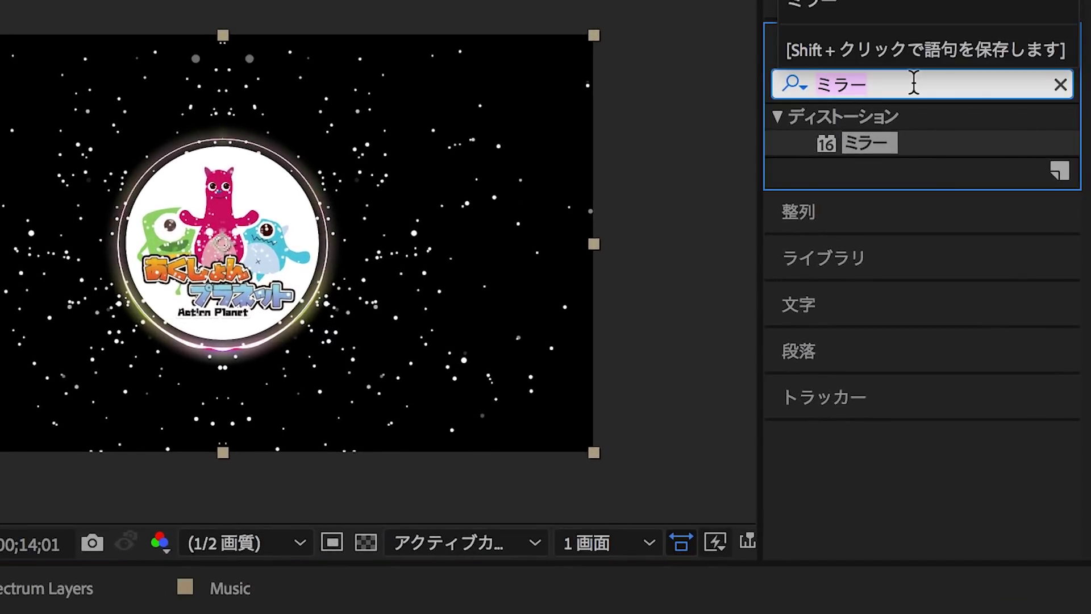
{"action": "type", "text": "ズーム"}
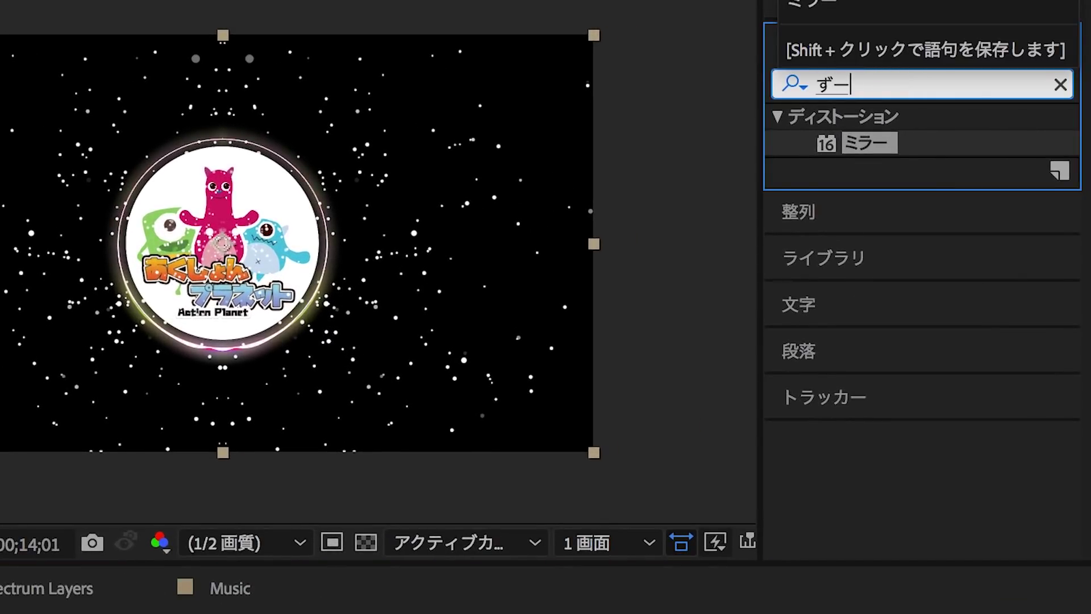
{"action": "key", "text": "Return"}
{"action": "left_click_drag", "start_coordinate": [891, 136], "coordinate": [74, 560]}
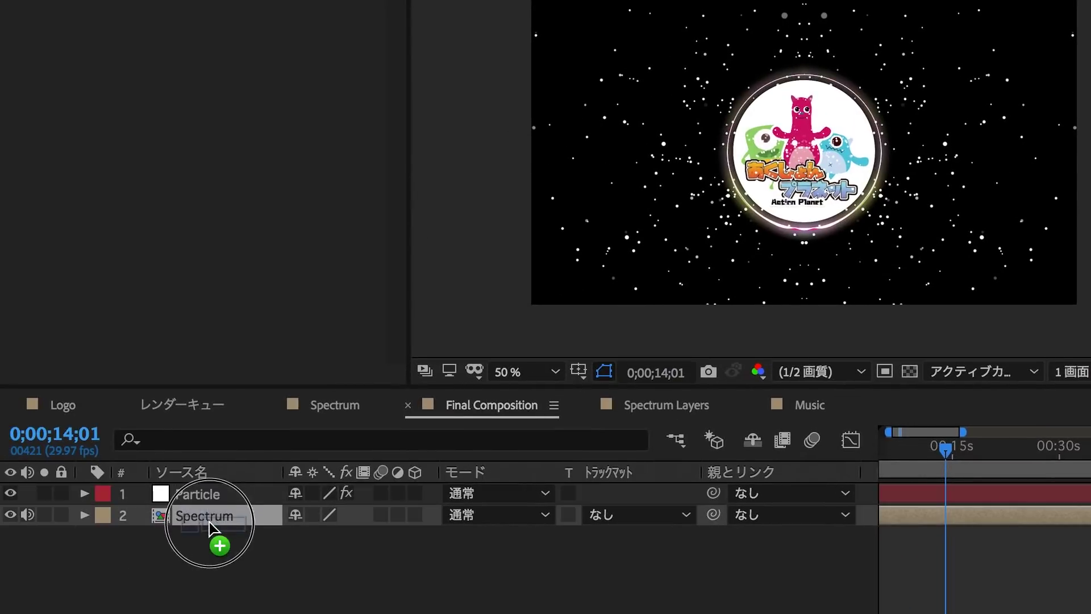
{"action": "left_click_drag", "start_coordinate": [74, 559], "coordinate": [74, 560]}
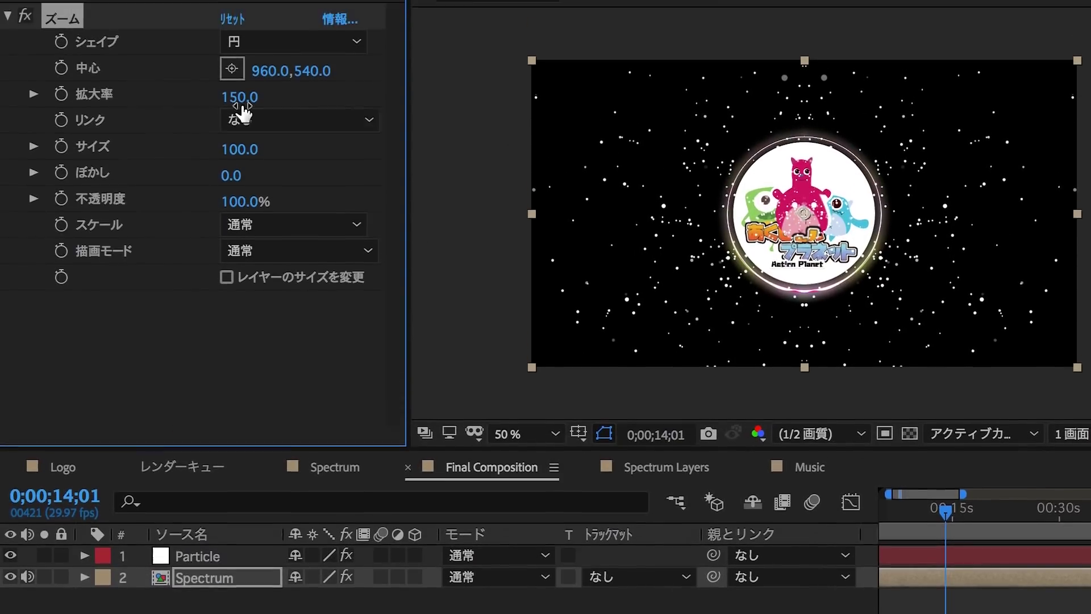
{"action": "left_click", "coordinate": [243, 108]}
{"action": "type", "text": "10"}
{"action": "key", "text": "Return"}
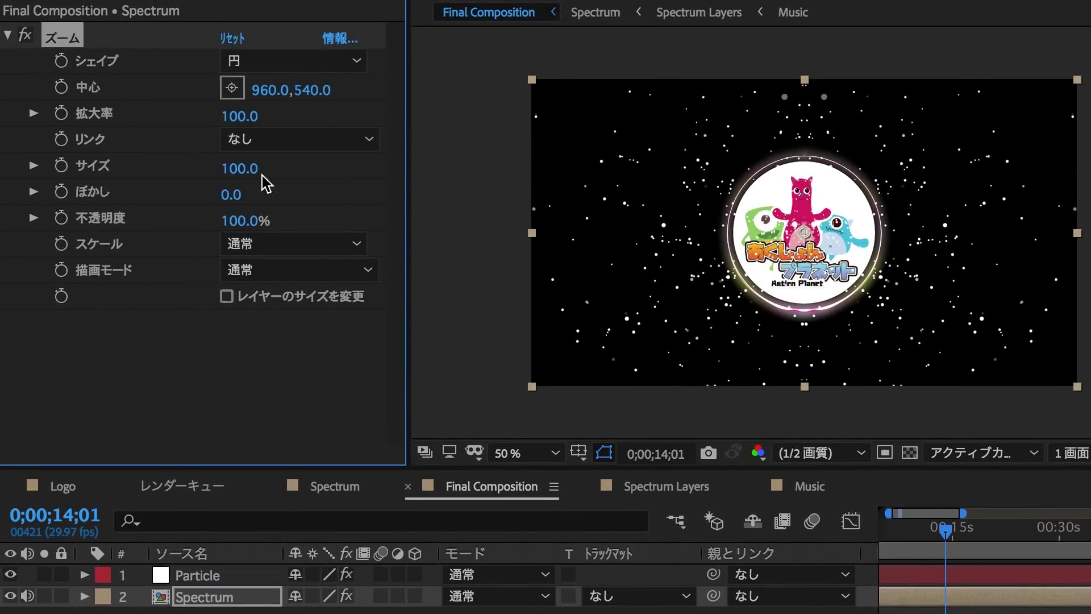
{"action": "left_click", "coordinate": [256, 171]}
{"action": "type", "text": "1"}
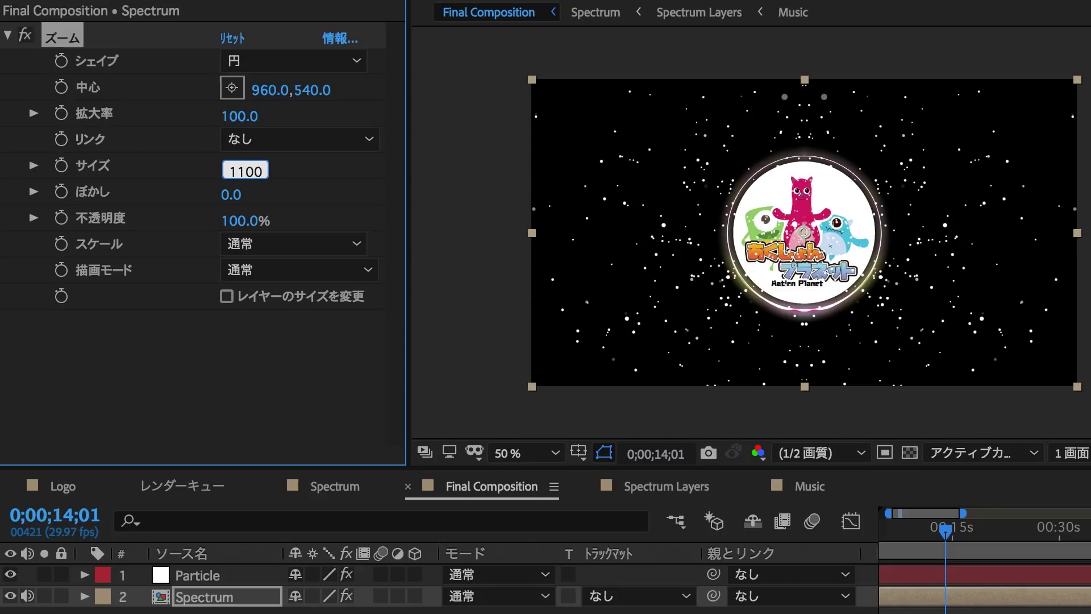
{"action": "key", "text": "Return"}
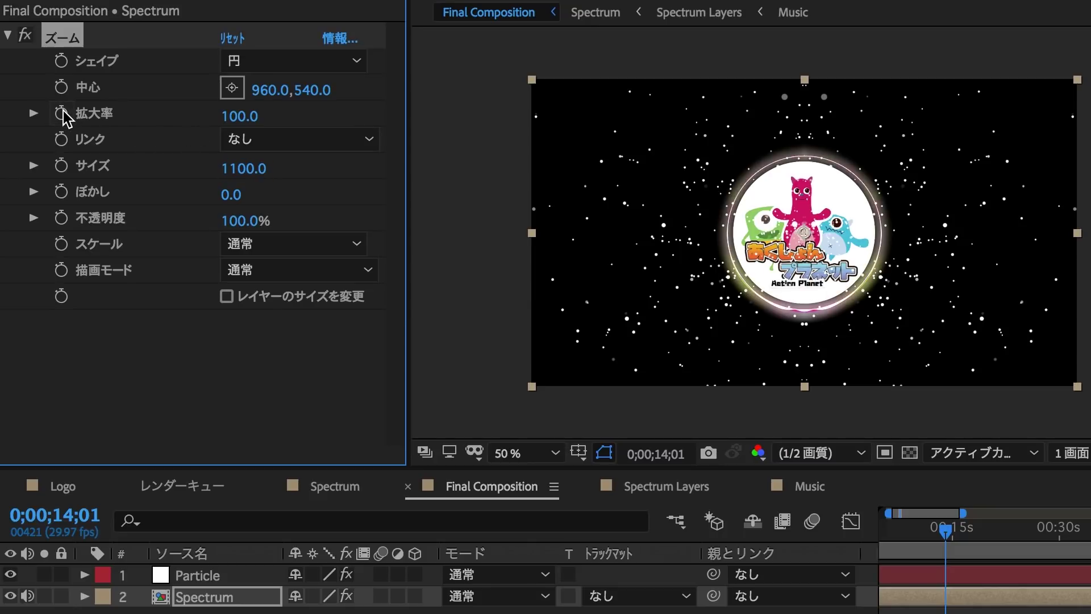
Drive 拡大率 with the pasted audio-amplitude expression divided by 5.
{"action": "left_click", "coordinate": [62, 114], "text": "alt"}
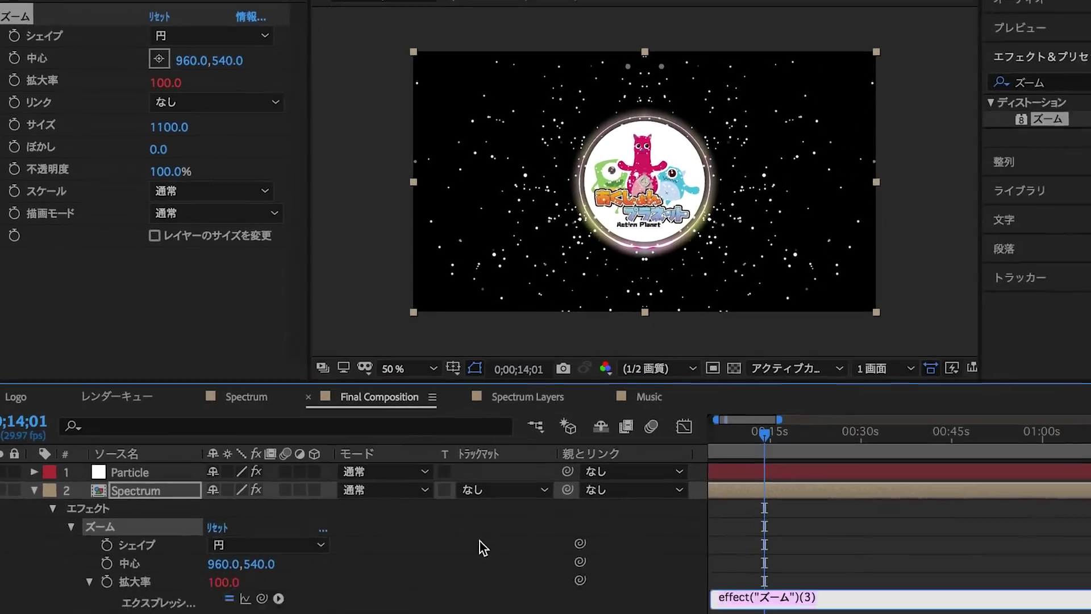
{"action": "type", "text": "10"}
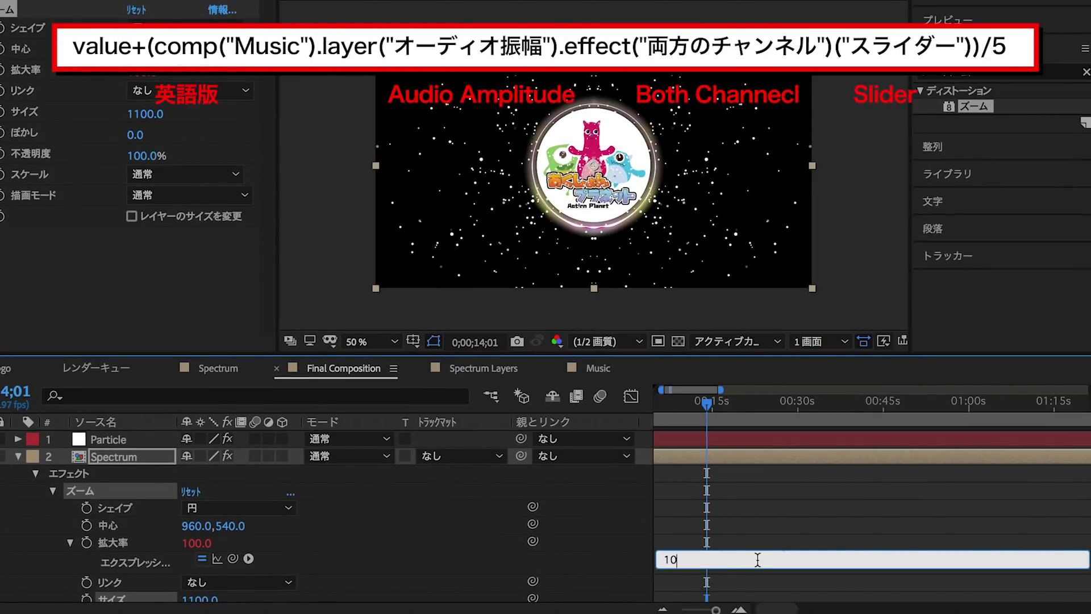
{"action": "type", "text": "value+(comp(\"Music\").layer(\"オーディオ振幅\").effect(\"両方のチャンネル\")(\"スライダー\"))/"}
{"action": "type", "text": "5"}
{"action": "left_click", "coordinate": [748, 510]}
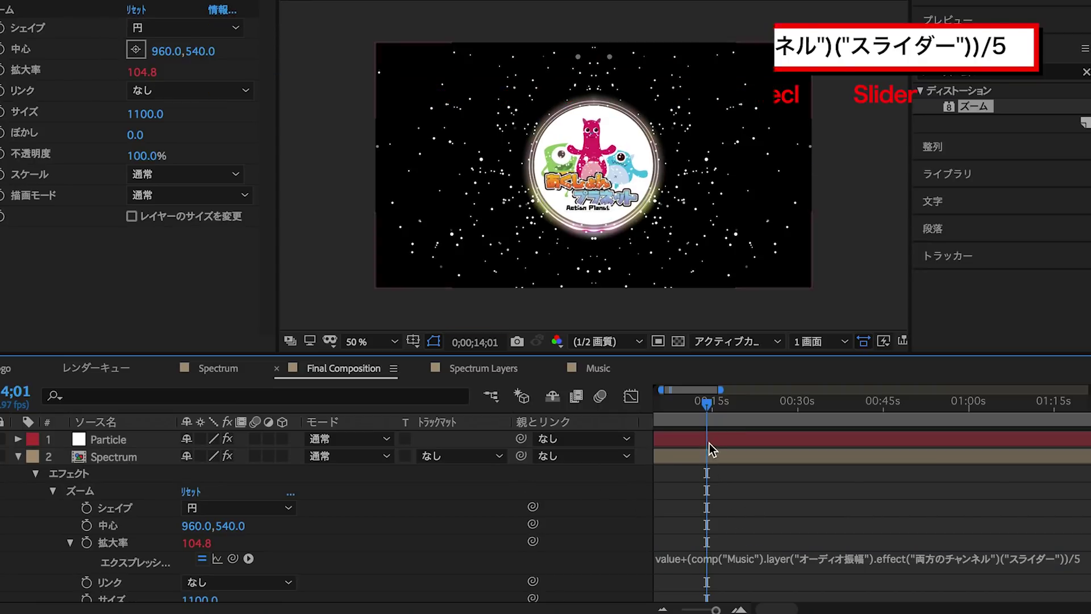
{"action": "left_click", "coordinate": [276, 514]}
{"action": "key", "text": "s"}
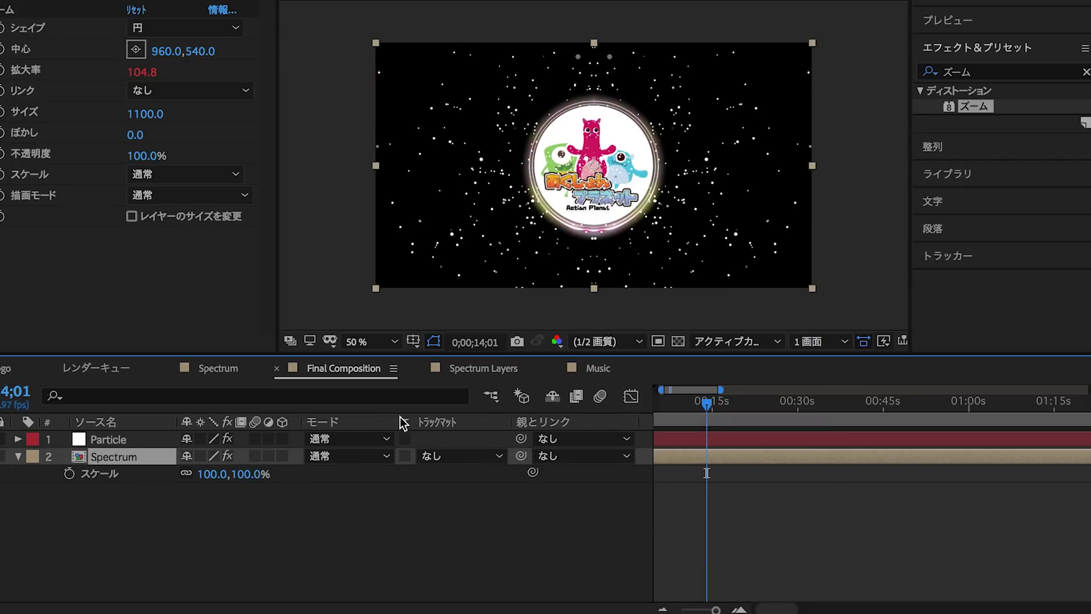
Scale the Logo layer in the Spectrum comp to 107%, then go back to Final Composition.
{"action": "double_click", "coordinate": [134, 457]}
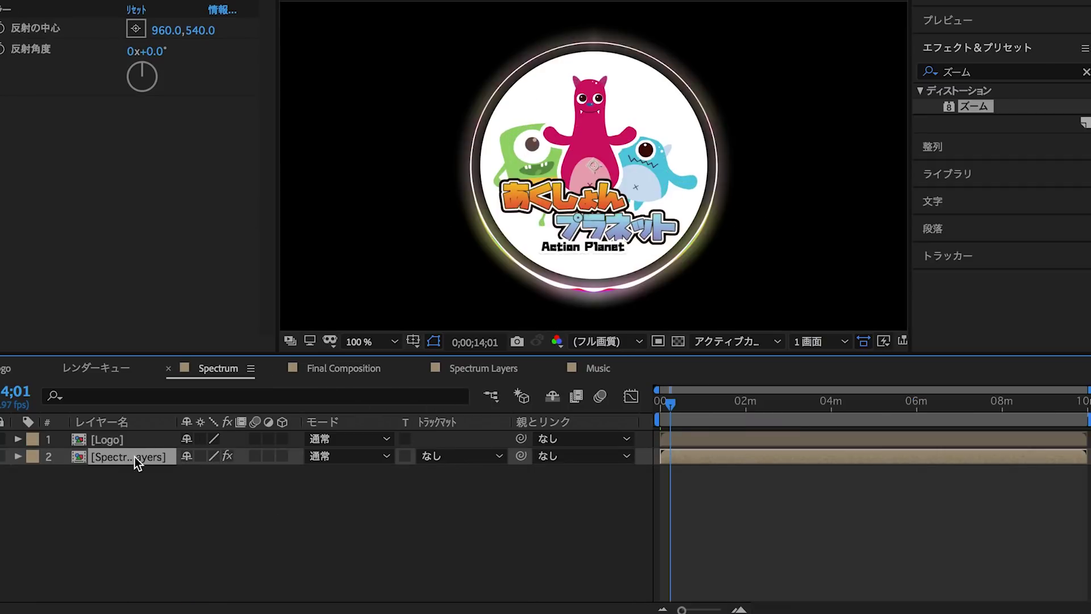
{"action": "left_click", "coordinate": [135, 441]}
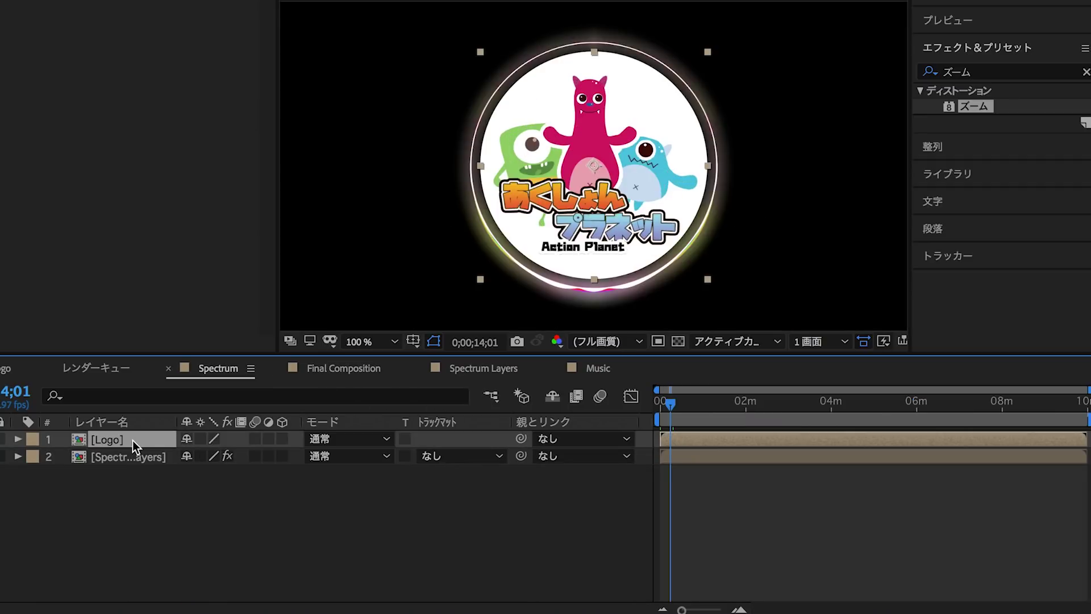
{"action": "key", "text": "s"}
{"action": "left_click", "coordinate": [211, 458]}
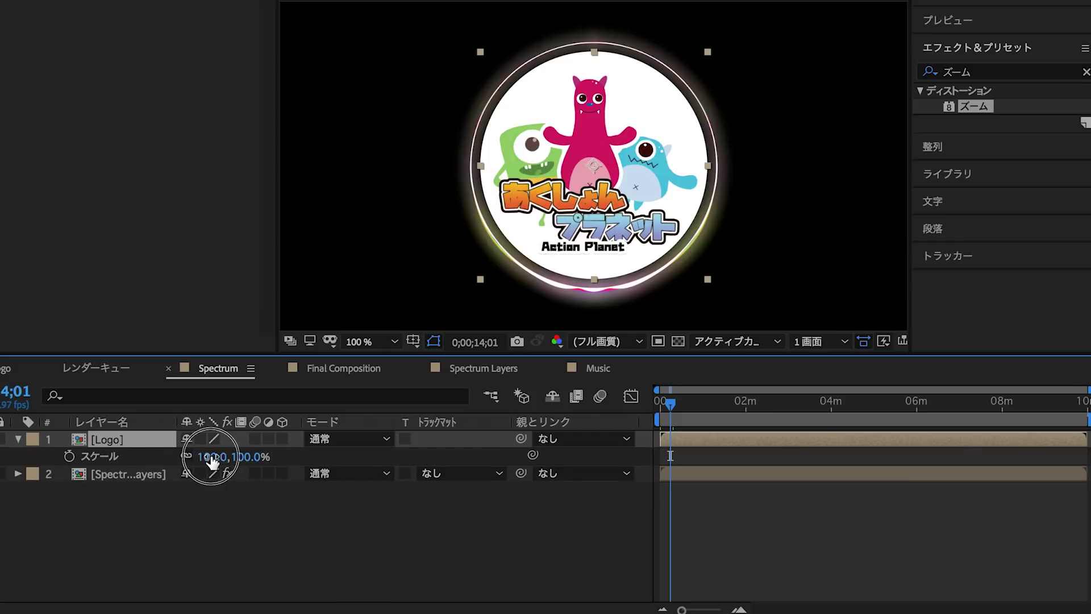
{"action": "left_click_drag", "start_coordinate": [211, 458], "coordinate": [214, 463]}
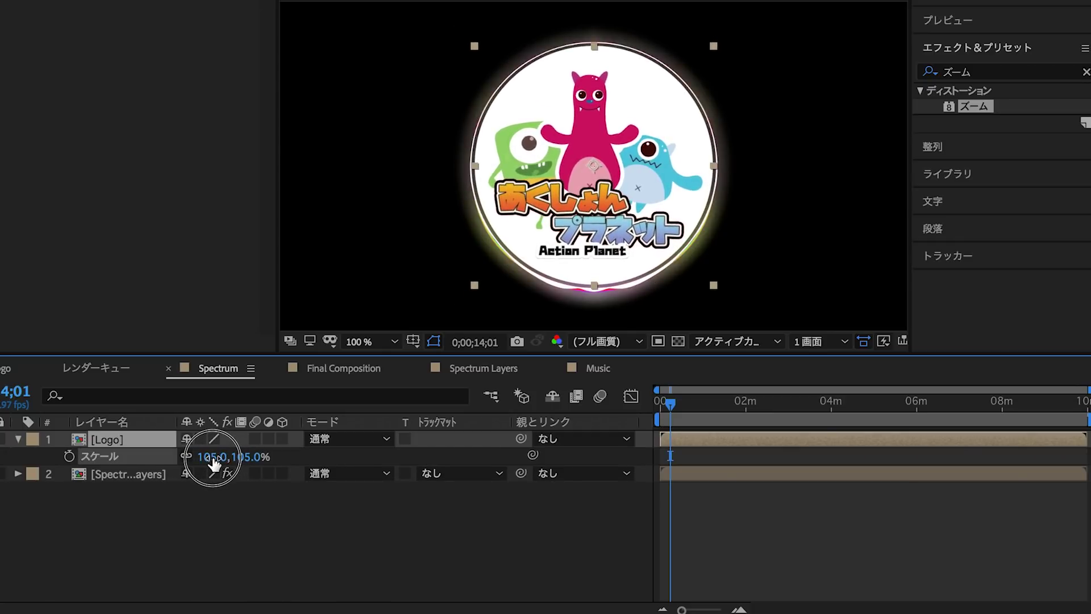
{"action": "left_click_drag", "start_coordinate": [214, 463], "coordinate": [217, 463]}
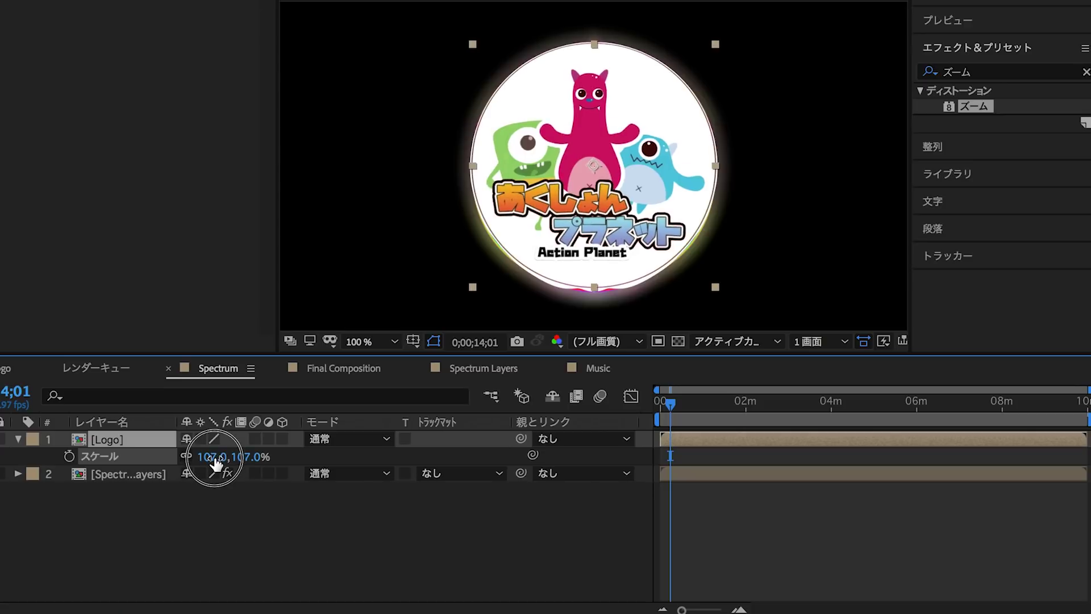
{"action": "left_click", "coordinate": [353, 368]}
{"action": "key", "text": "space"}
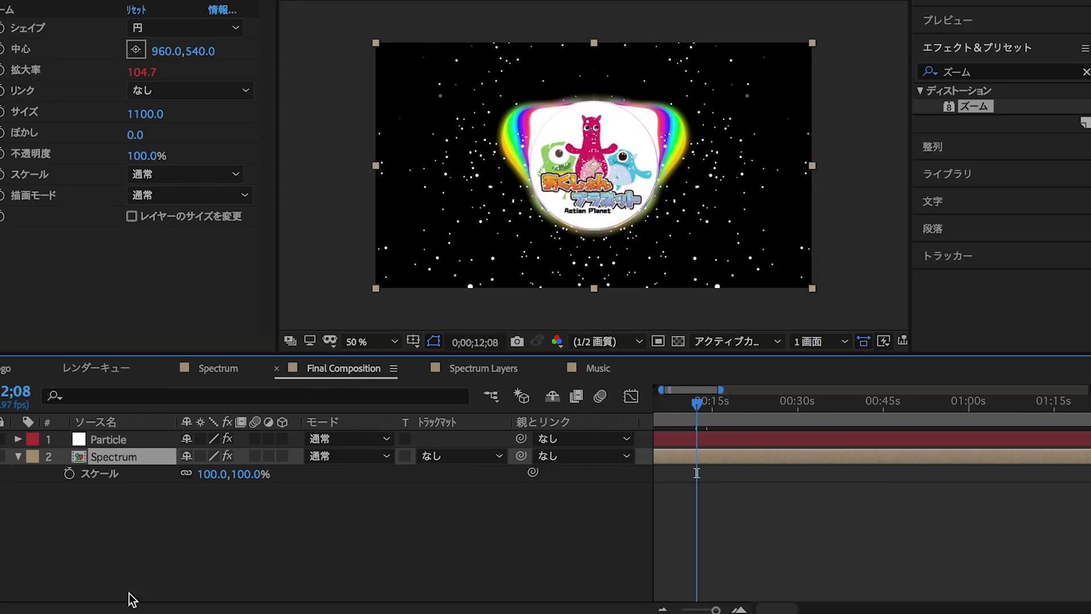
Add the landscape JPG from Finder as the bottom layer and fit it to the composition.
{"action": "left_click", "coordinate": [5, 606]}
{"action": "left_click_drag", "start_coordinate": [315, 82], "coordinate": [182, 497]}
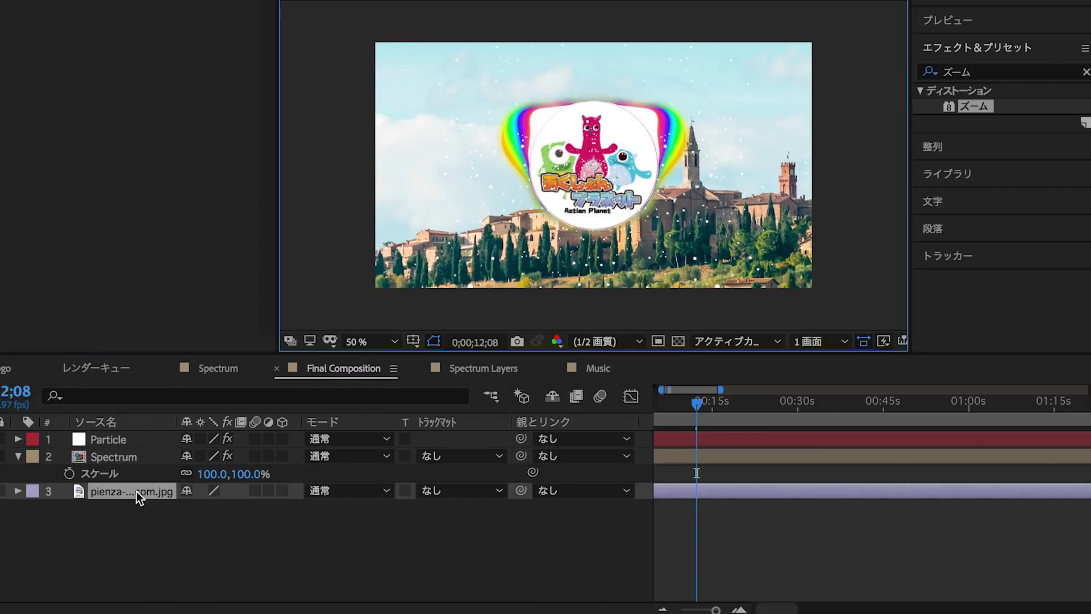
{"action": "right_click", "coordinate": [136, 490]}
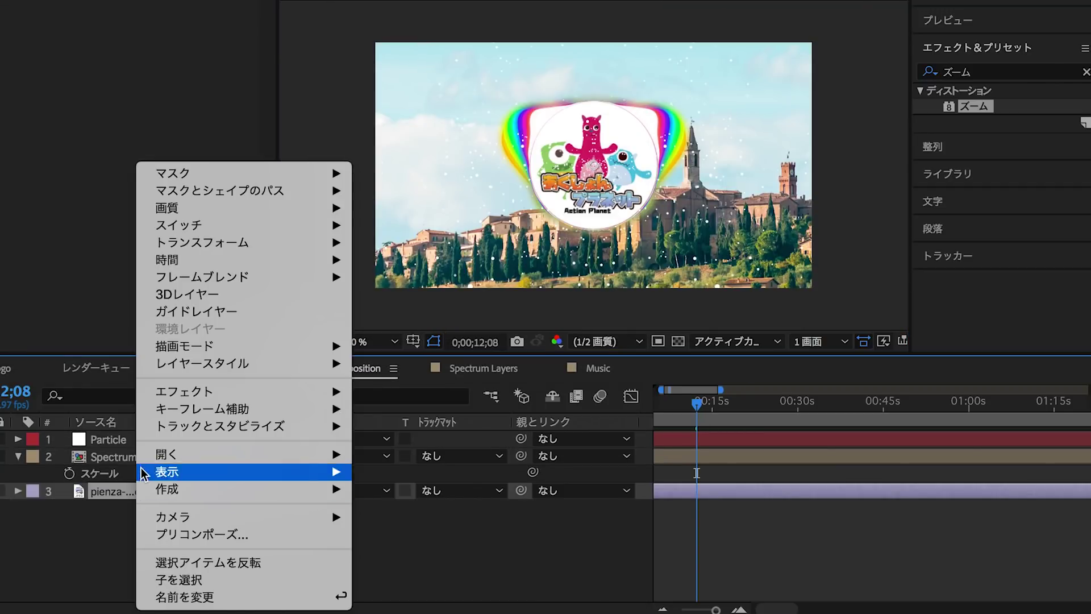
{"action": "mouse_move", "coordinate": [249, 245]}
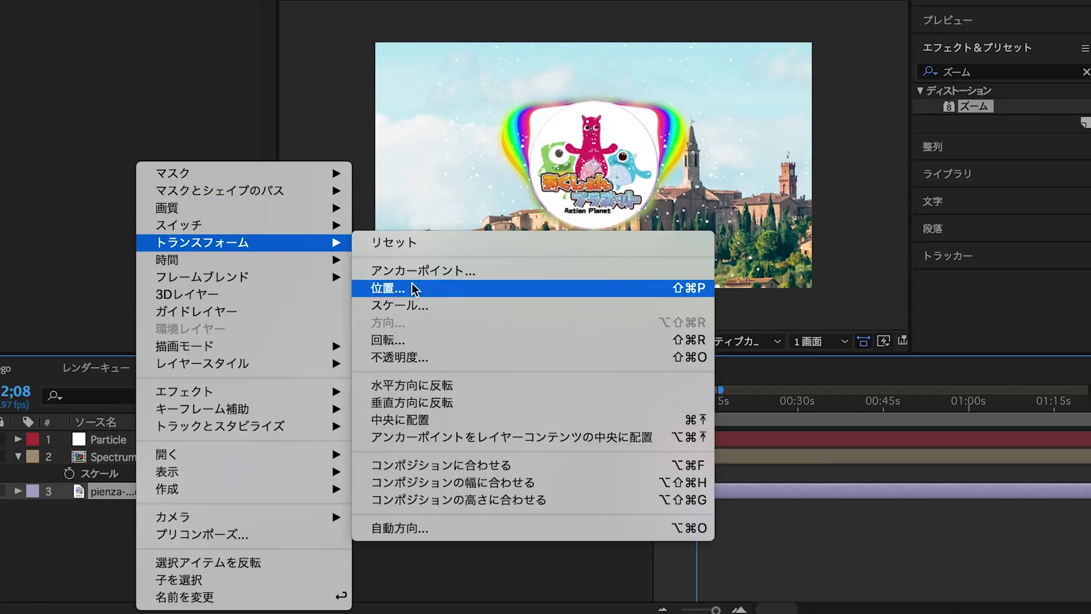
{"action": "left_click", "coordinate": [432, 464]}
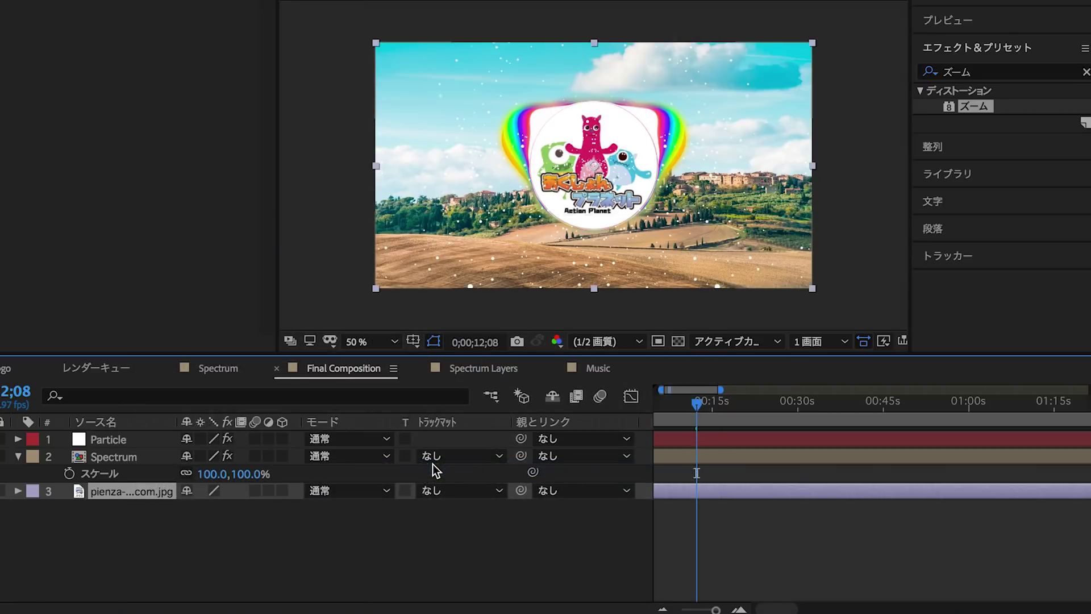
End the work area near 0;00;33;16 and return the playhead to the start.
{"action": "key", "text": "semicolon"}
{"action": "mouse_move", "coordinate": [1083, 420]}
{"action": "left_mouse_down"}
{"action": "mouse_move", "coordinate": [725, 447]}
{"action": "mouse_move", "coordinate": [681, 438]}
{"action": "left_mouse_up"}
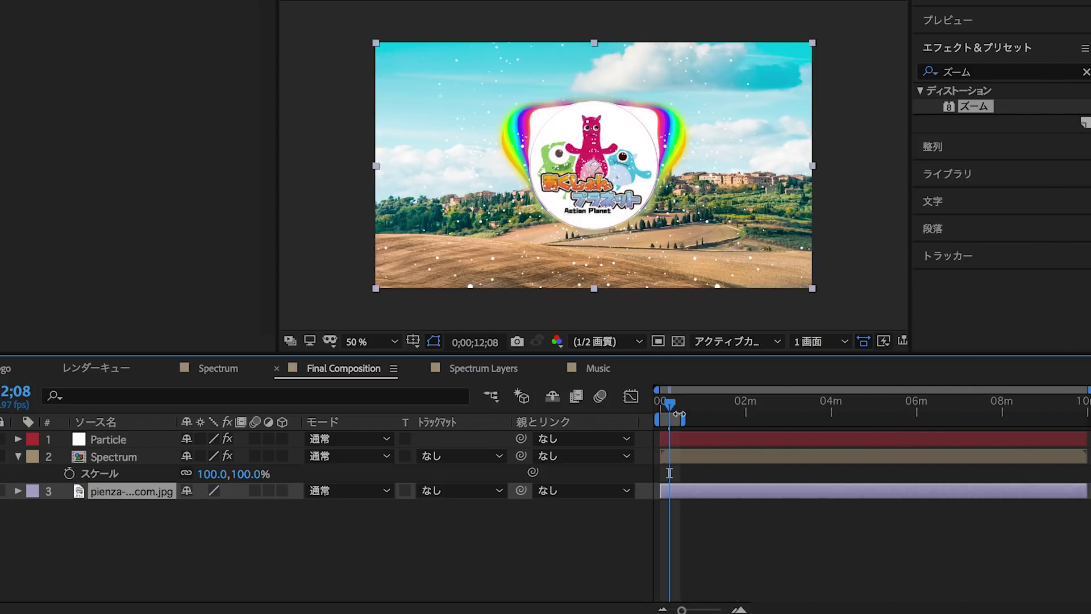
{"action": "key", "text": "equal"}
{"action": "key", "text": "equal"}
{"action": "left_click", "coordinate": [771, 416]}
{"action": "left_click_drag", "start_coordinate": [773, 416], "coordinate": [798, 419]}
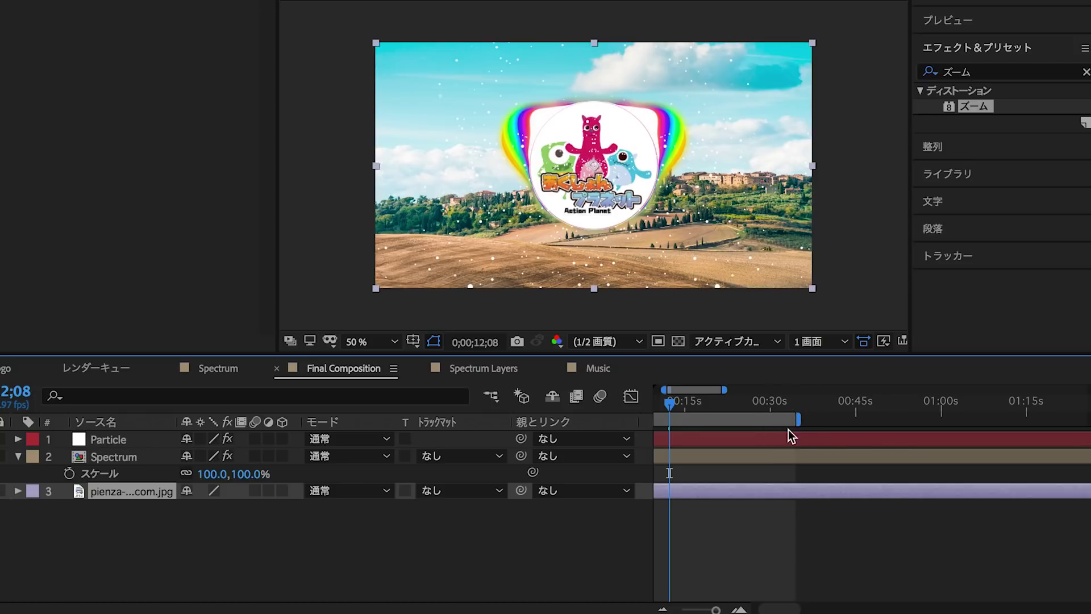
{"action": "left_click", "coordinate": [790, 416]}
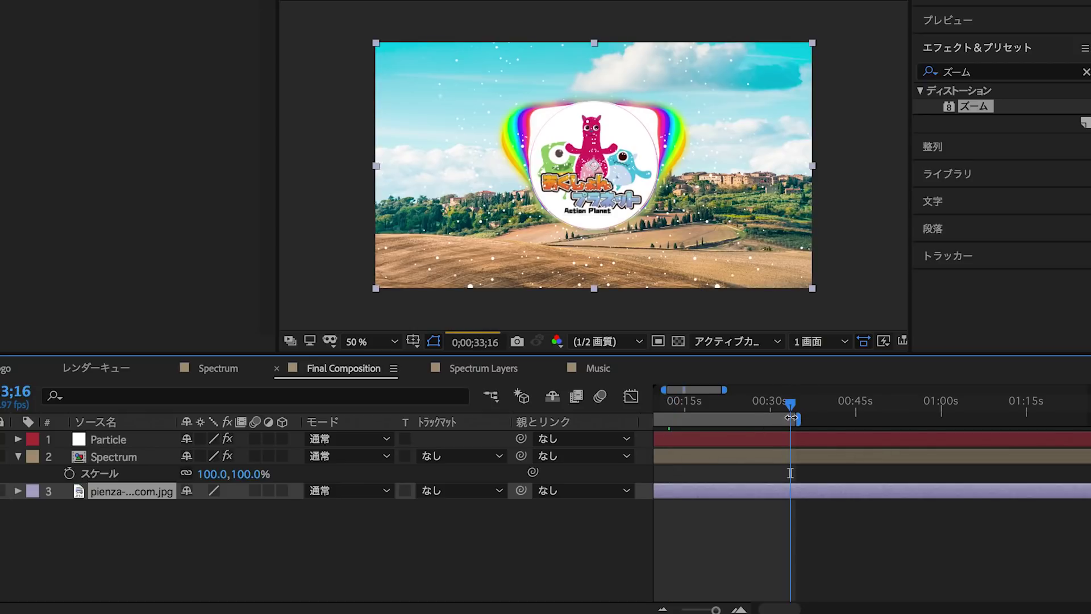
{"action": "key", "text": "equal"}
{"action": "key", "text": "equal"}
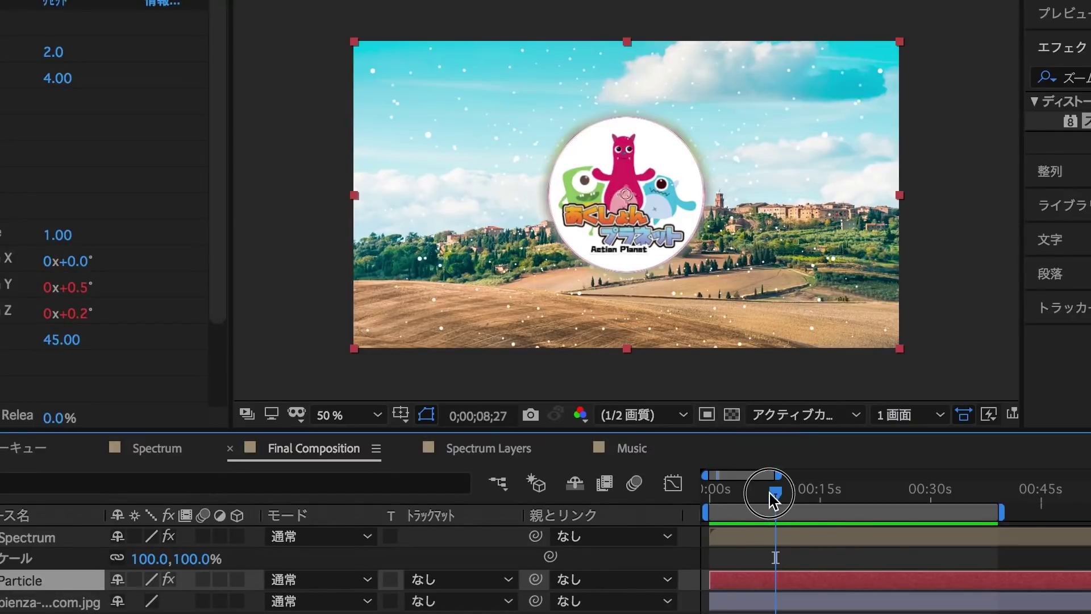
{"action": "key", "text": "Caps_Lock"}
{"action": "left_click_drag", "start_coordinate": [769, 493], "coordinate": [702, 499]}
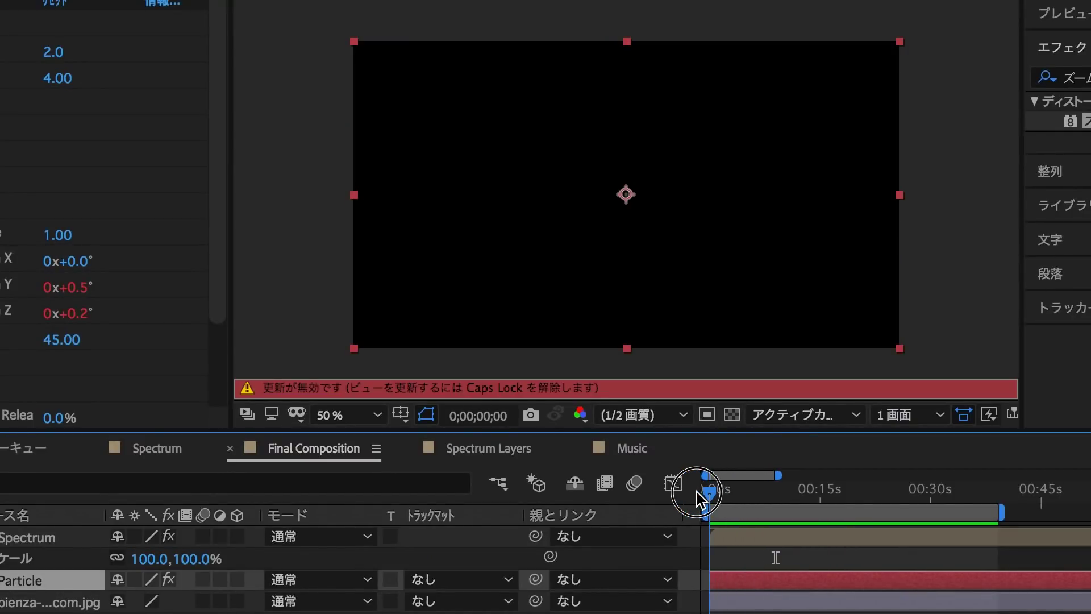
Preview the animation over the landscape, stopping around 0;00;32;05.
{"action": "key", "text": "Caps_Lock"}
{"action": "key", "text": "space"}
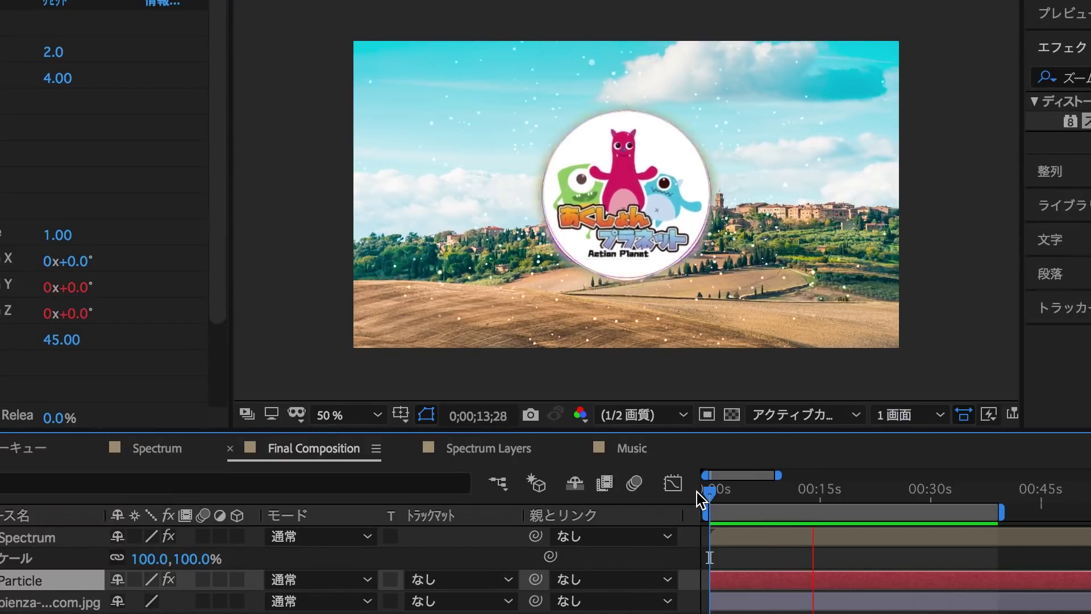
{"action": "left_click", "coordinate": [924, 497]}
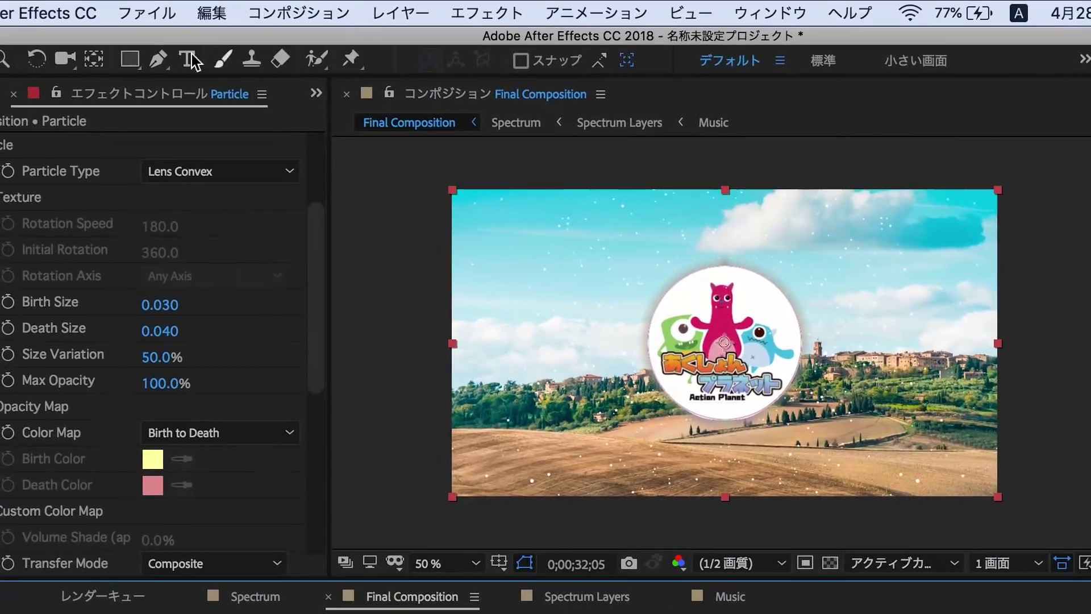
Add Final Composition to the Adobe Media Encoder queue.
{"action": "left_click", "coordinate": [152, 18]}
{"action": "mouse_move", "coordinate": [230, 348]}
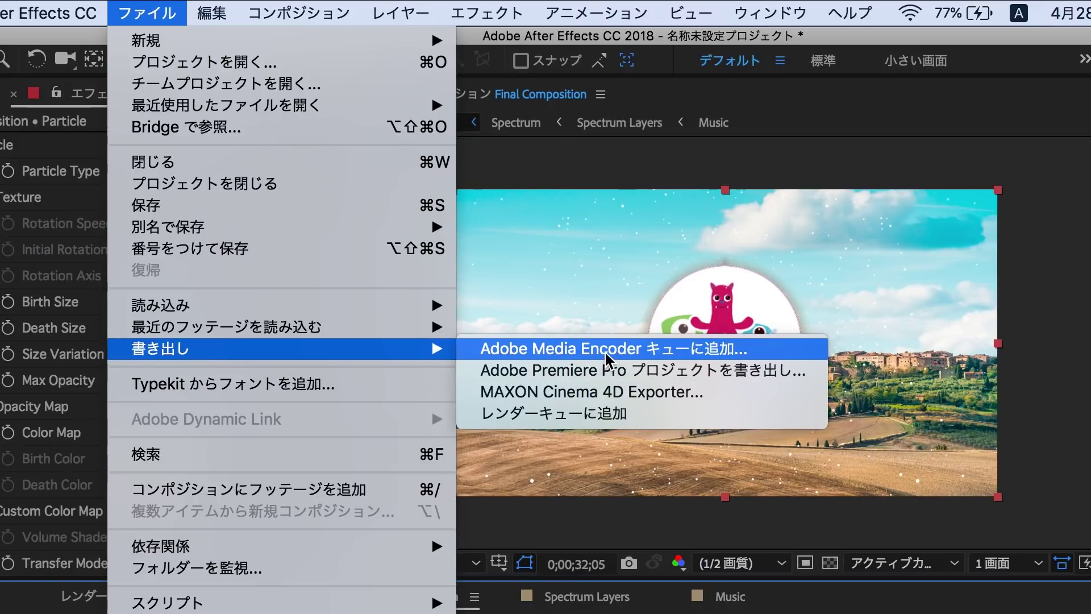
{"action": "left_click", "coordinate": [605, 350]}
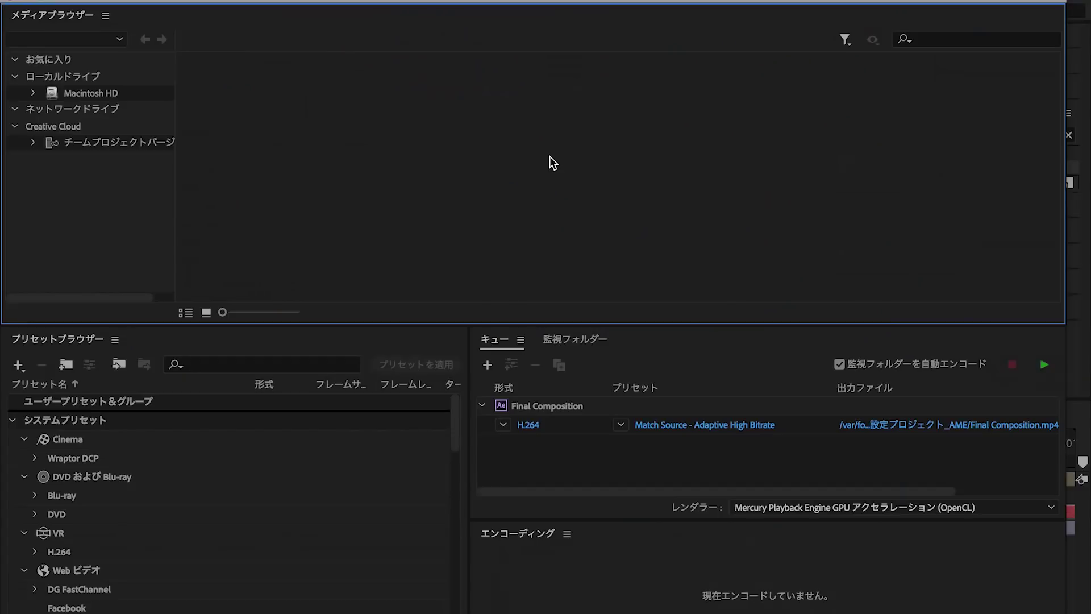